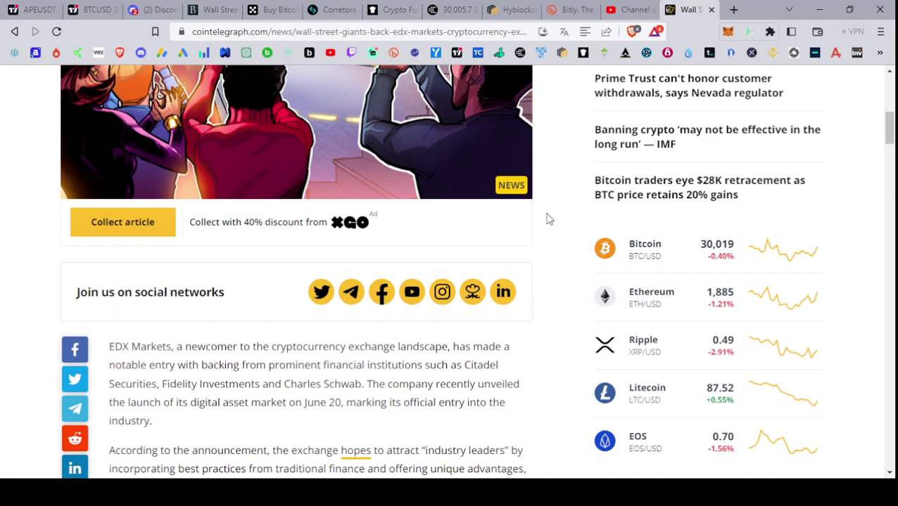
Step: Read the opening paragraphs of the Cointelegraph article on EDX Markets and return to its headline
scroll(549, 213, down, 1)
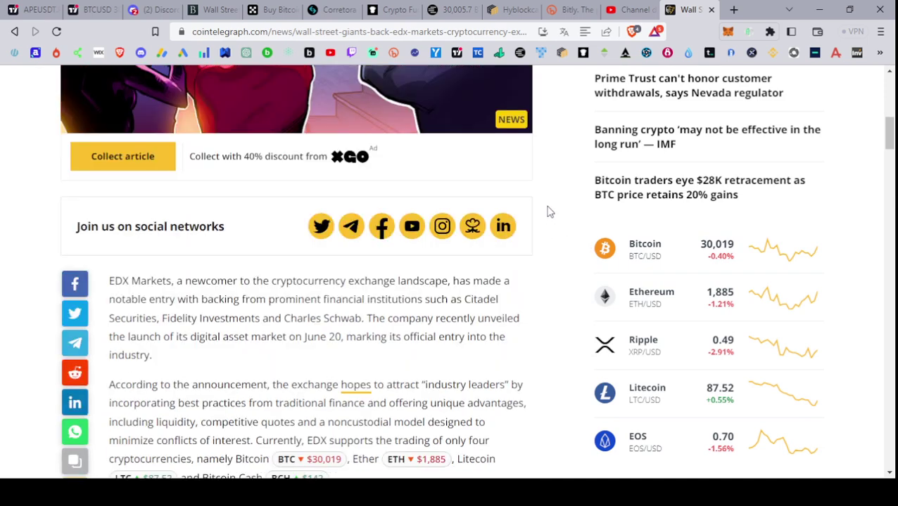
scroll(549, 213, down, 2)
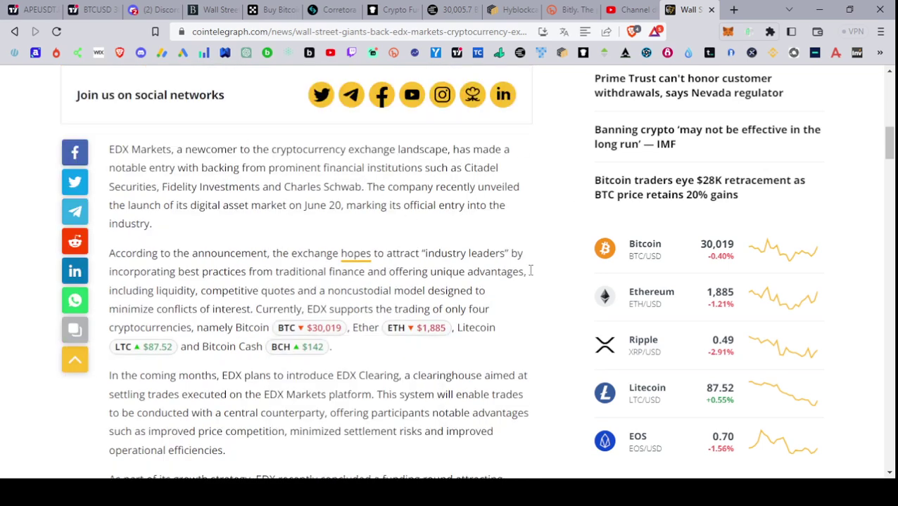
scroll(531, 271, up, 9)
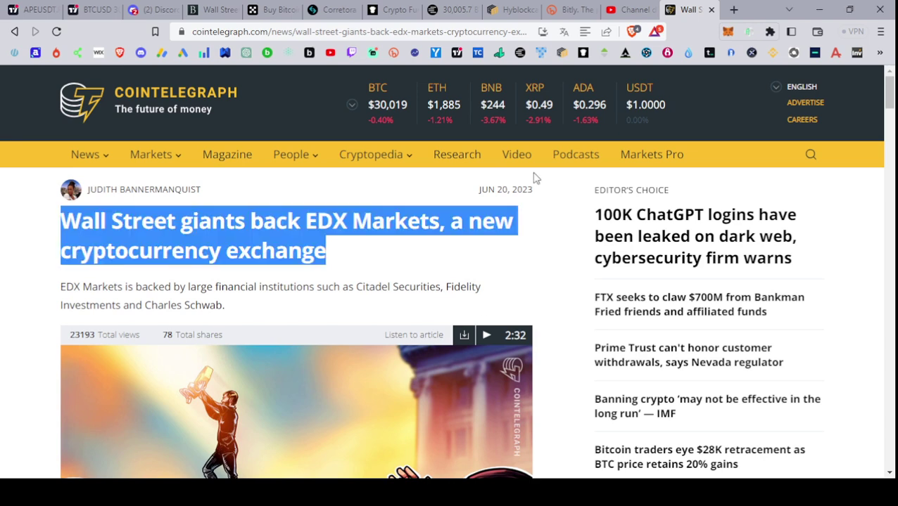
Step: Switch to YouTube Studio, show the channel's video content and open the filter options
click(628, 10)
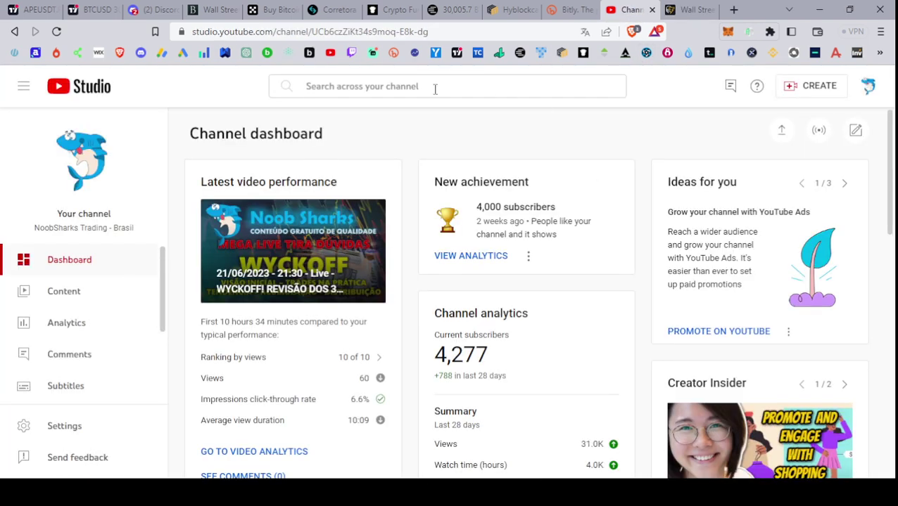
click(71, 305)
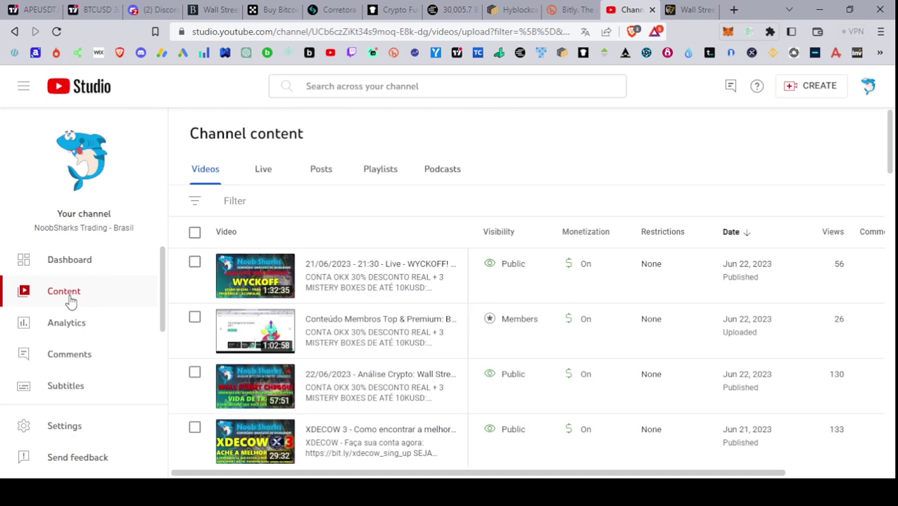
click(278, 203)
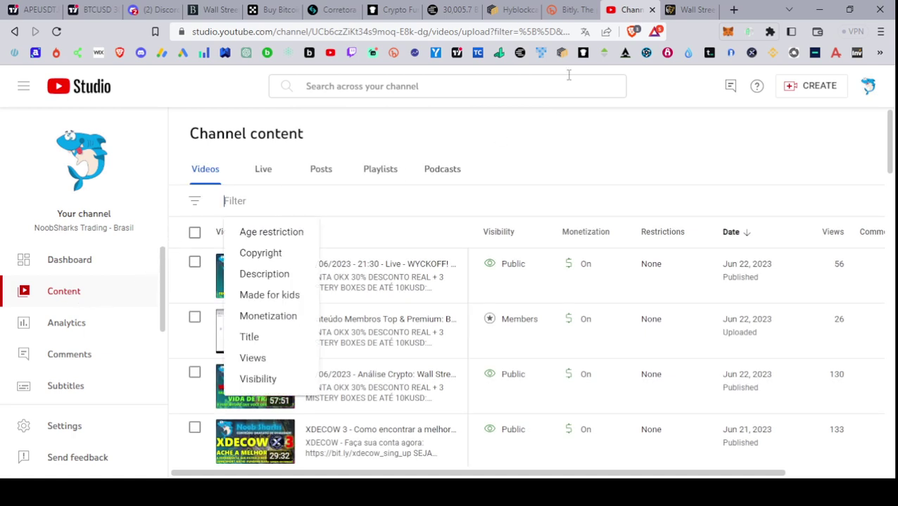
Step: Return to the Cointelegraph article on EDX Markets and select its full web address
click(693, 10)
click(353, 29)
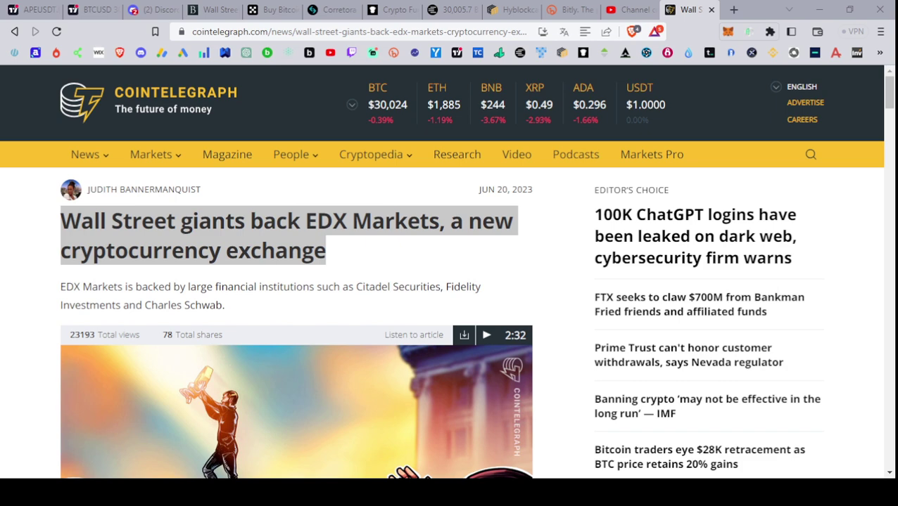
key(ctrl+l)
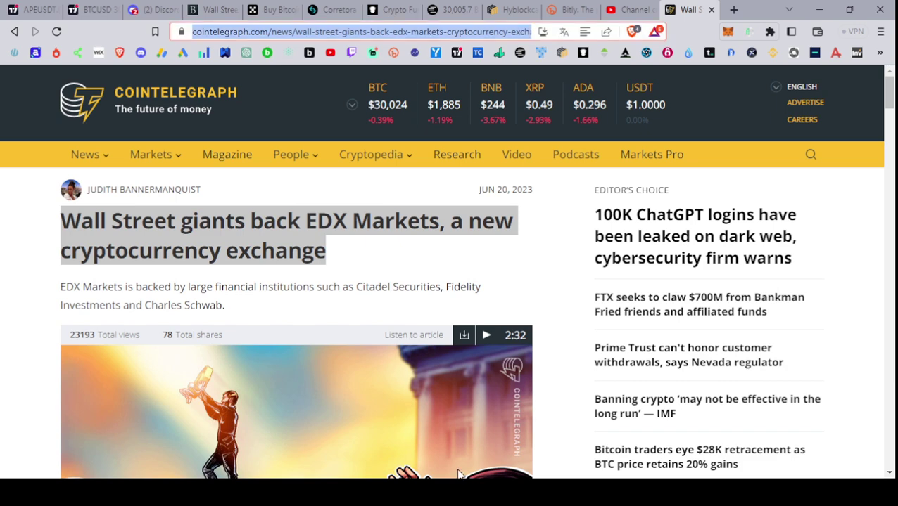
Step: Filter the YouTube Studio videos by titles containing "vwap" and get the shareable link of the 03/05/2023 19:30 Live Tira Dúvidas video
click(634, 16)
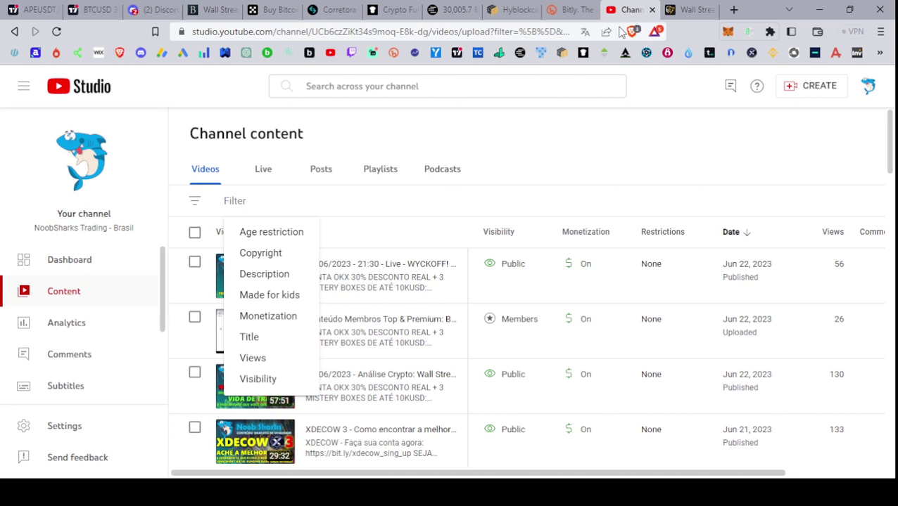
text(vwap)
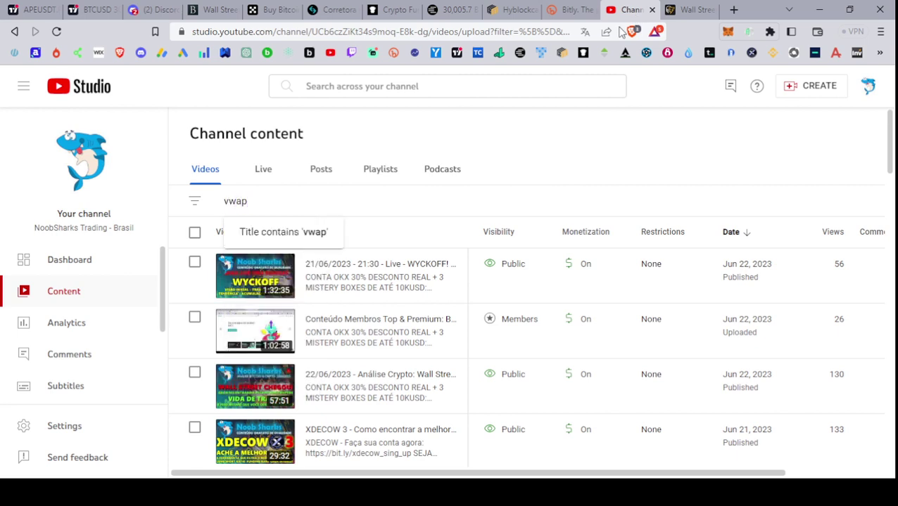
key(Return)
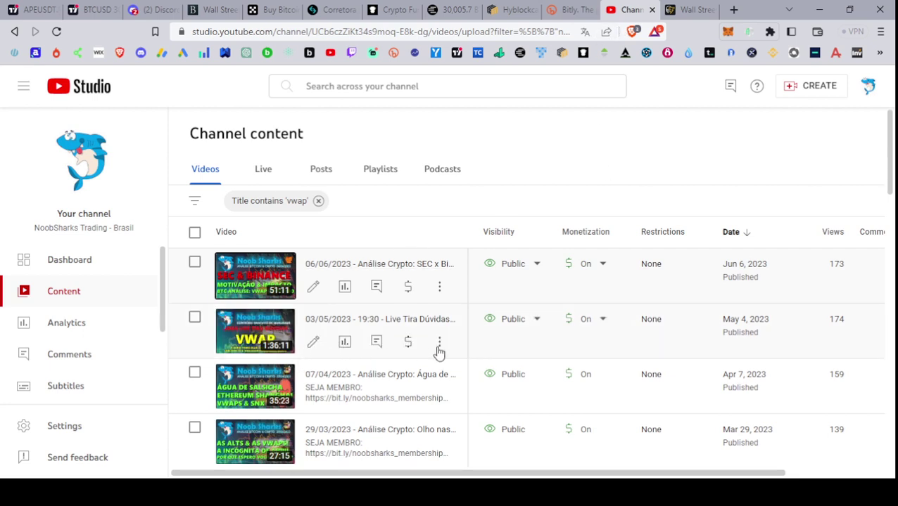
click(439, 344)
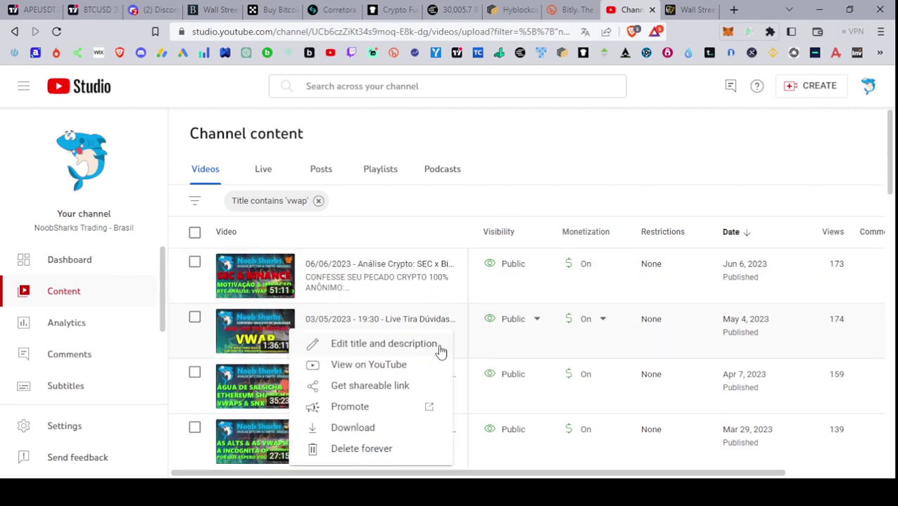
click(376, 388)
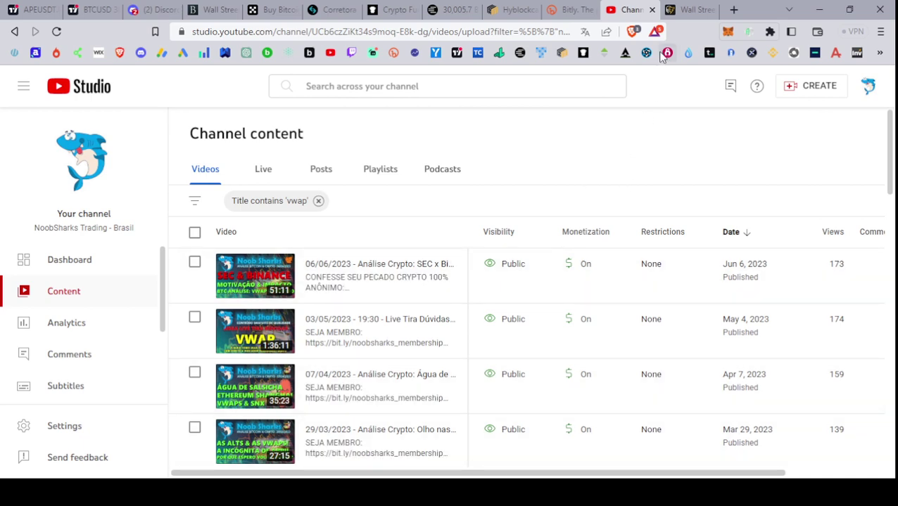
Step: Go back to the Cointelegraph article and examine which cryptocurrencies EDX supports and what it plans for EDX Clearing
click(689, 9)
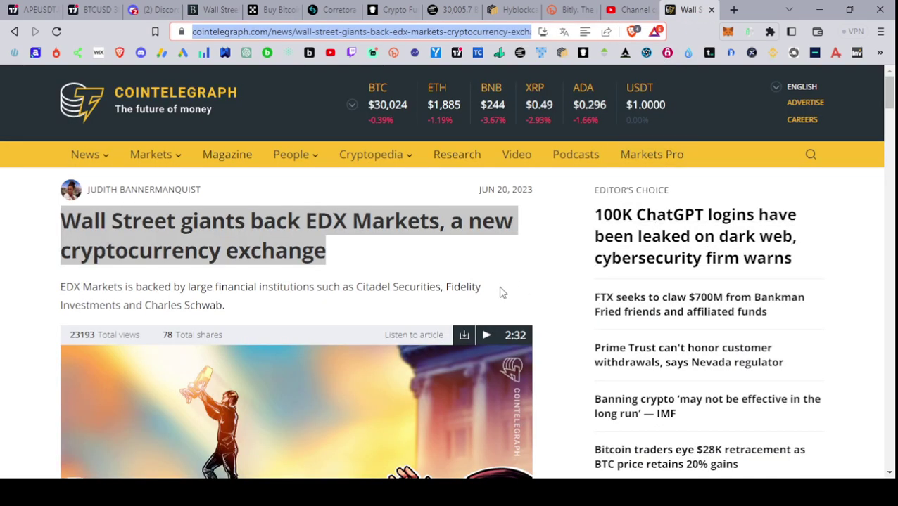
scroll(503, 285, down, 3)
scroll(513, 292, up, 3)
scroll(517, 292, down, 10)
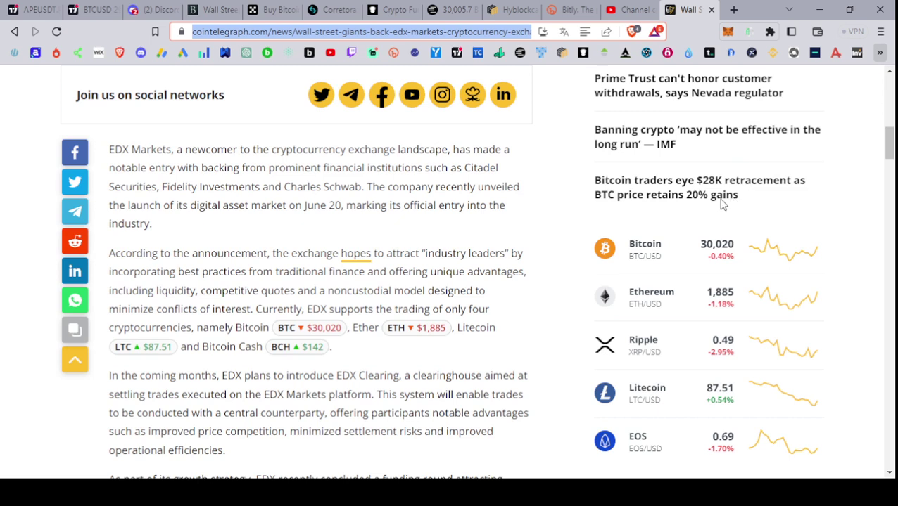
Step: Look through the onboarding steps on the Join EDX page of edxmarkets.com
click(608, 476)
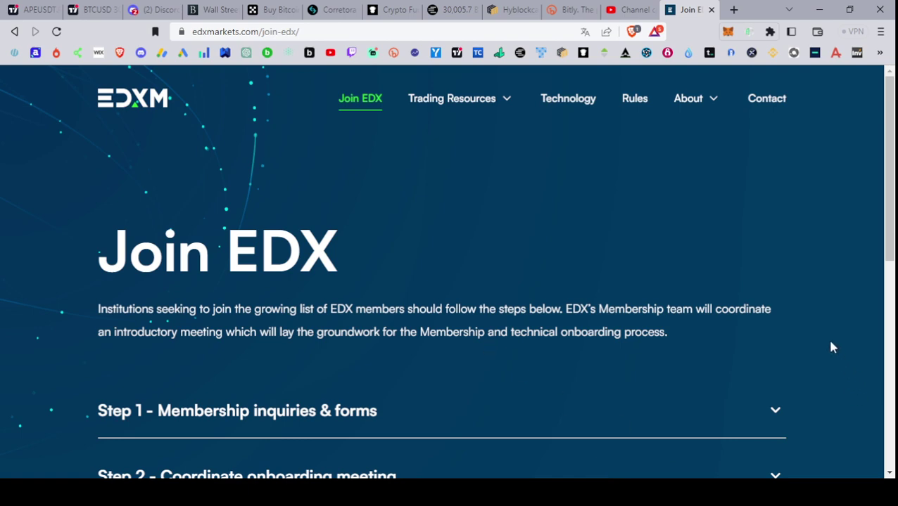
scroll(815, 313, down, 6)
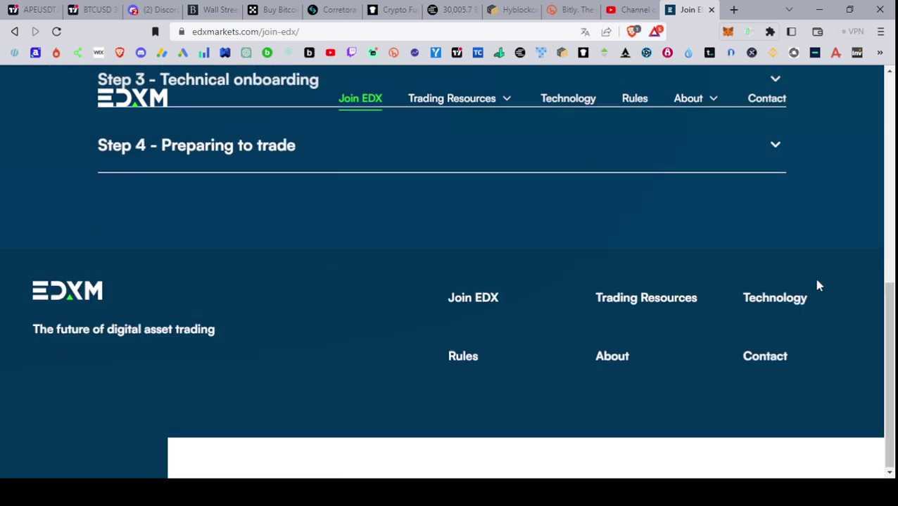
scroll(816, 280, up, 2)
scroll(816, 285, down, 2)
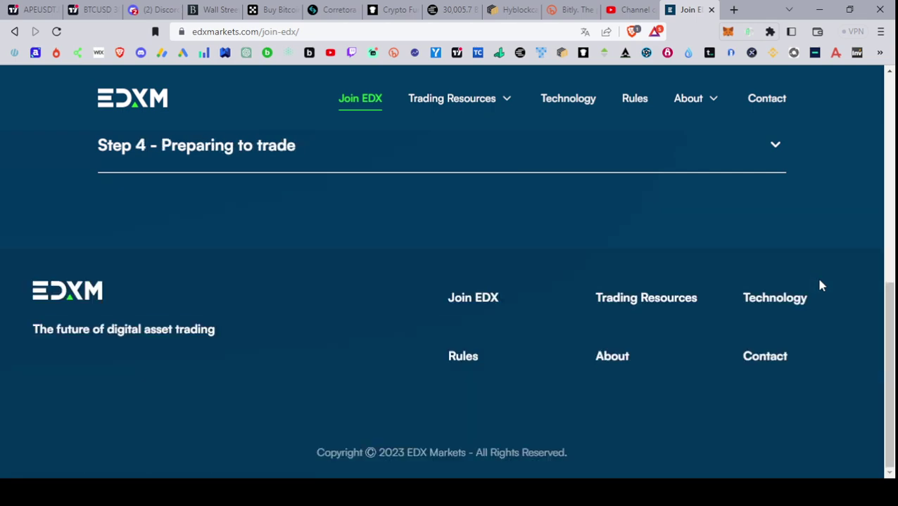
scroll(816, 285, up, 7)
scroll(820, 285, down, 3)
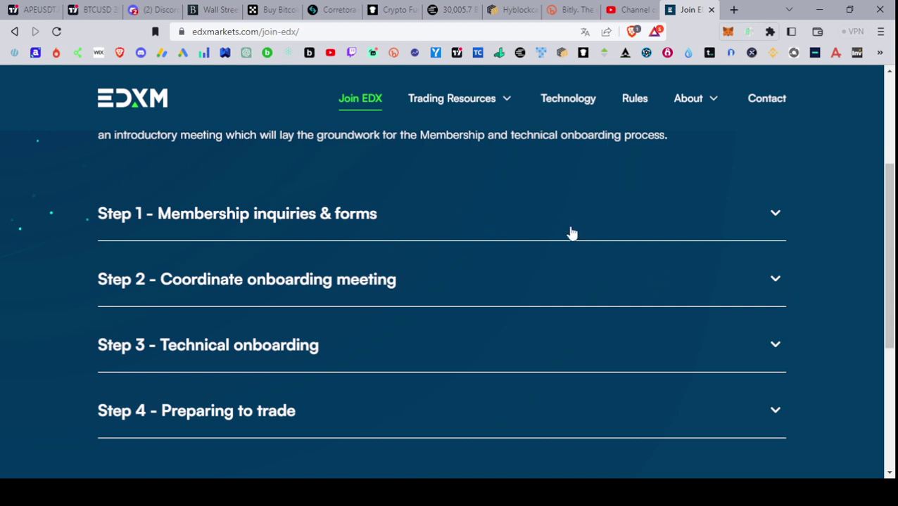
Step: Expand "Step 1 - Membership inquiries & forms" and review its membership forms, rulebook and fee schedule links
click(773, 225)
scroll(770, 247, down, 5)
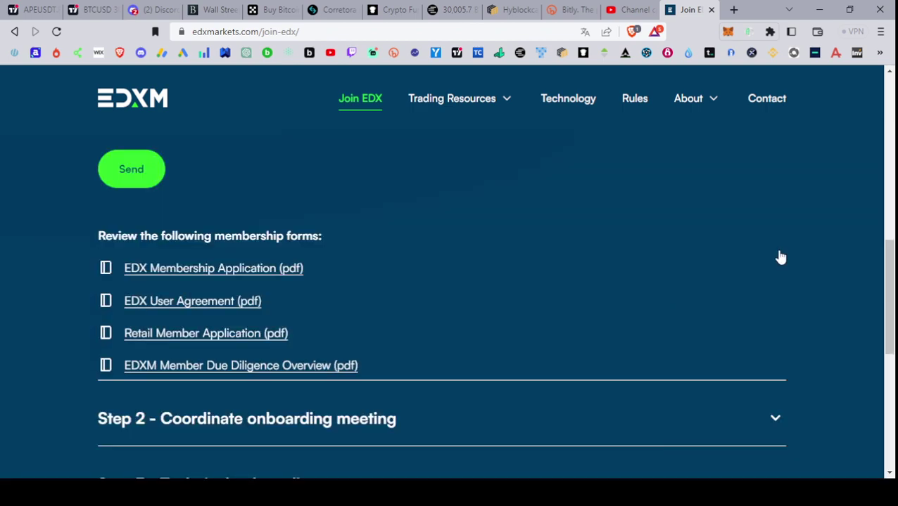
scroll(778, 253, down, 3)
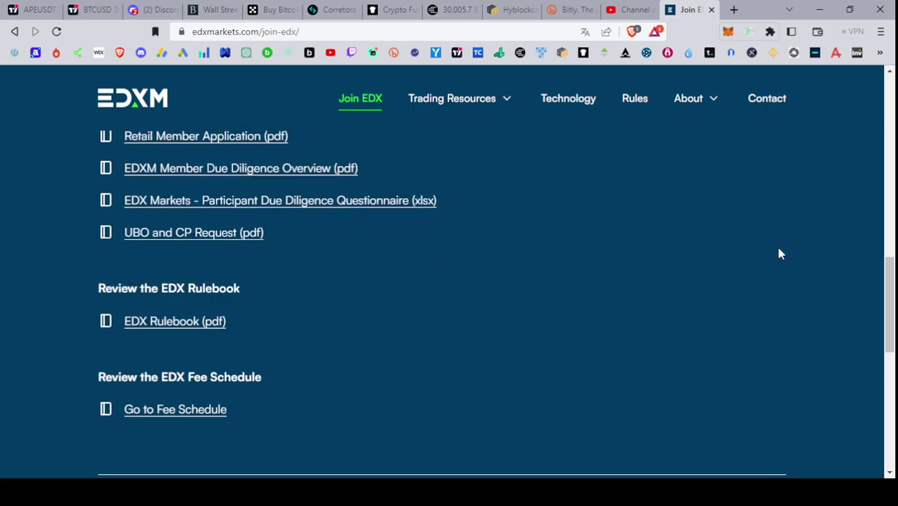
scroll(778, 253, down, 6)
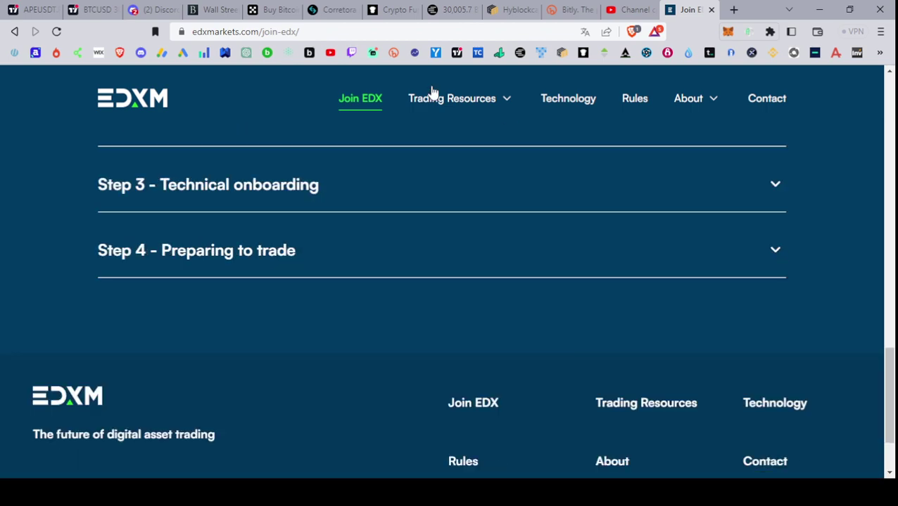
Step: Select the web address of the Join EDX page for sharing, and close the page
click(310, 33)
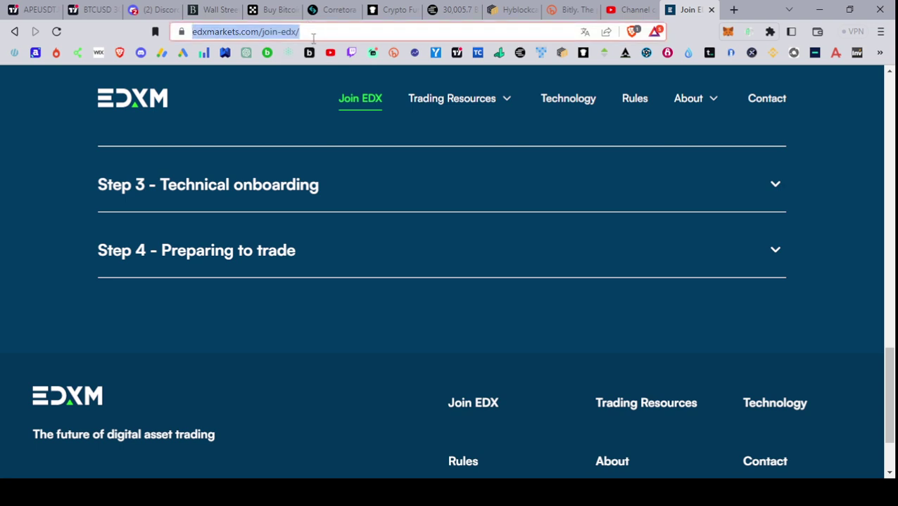
key(alt+Tab)
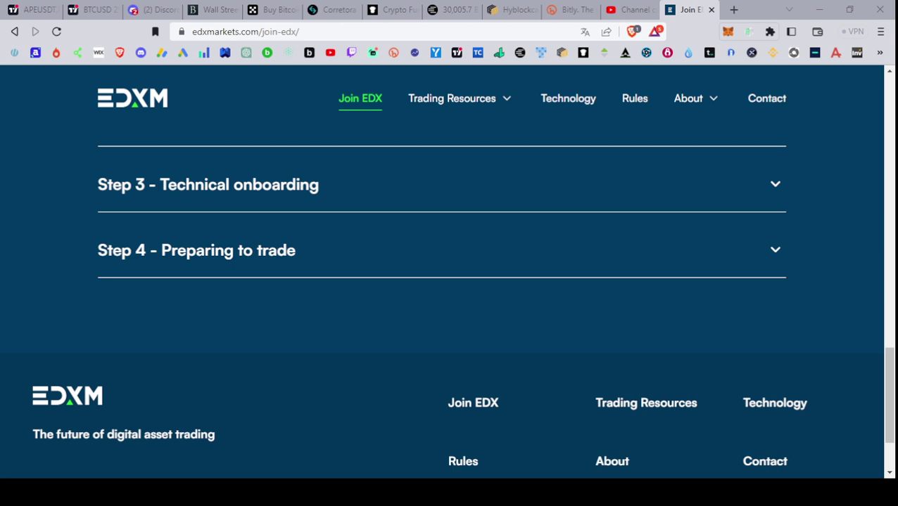
key(ctrl+l)
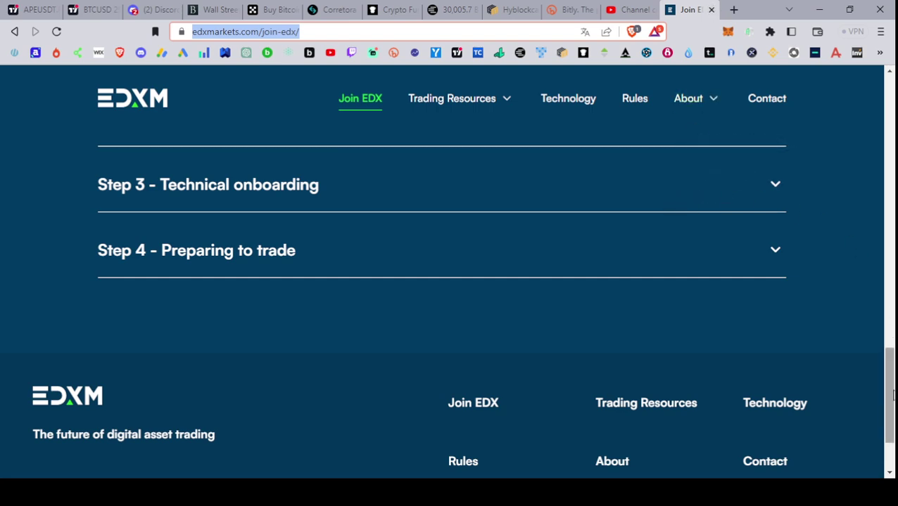
drag(890, 397, 890, 125)
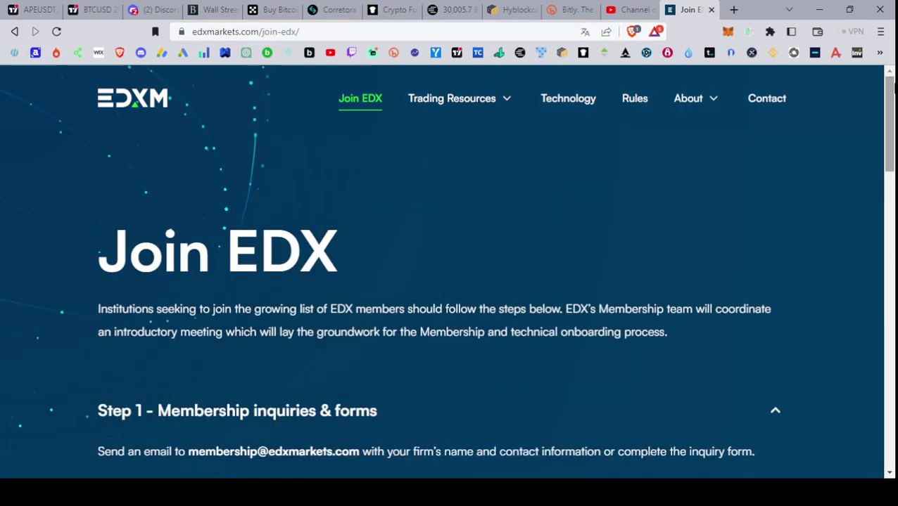
click(710, 9)
Step: Switch to Bitly and copy the short link of the NB Discord Server NExp entry
click(610, 9)
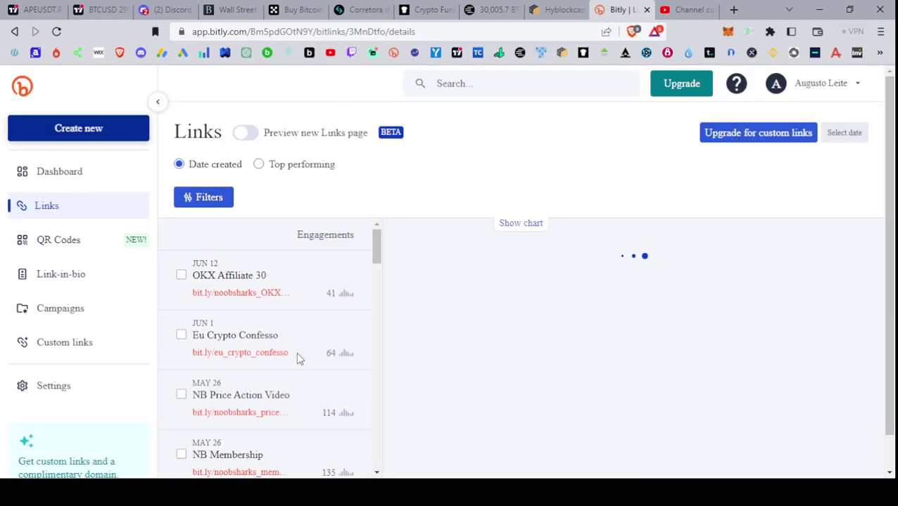
scroll(343, 350, down, 2)
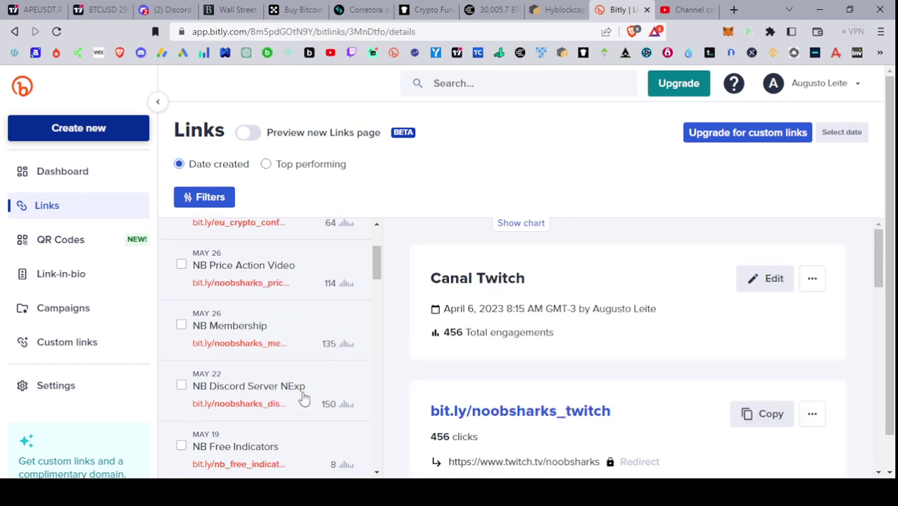
click(302, 399)
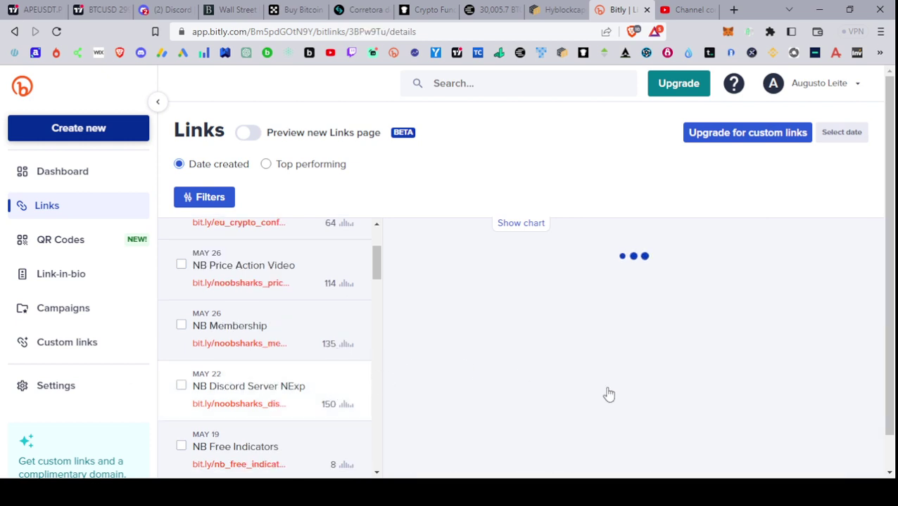
click(764, 417)
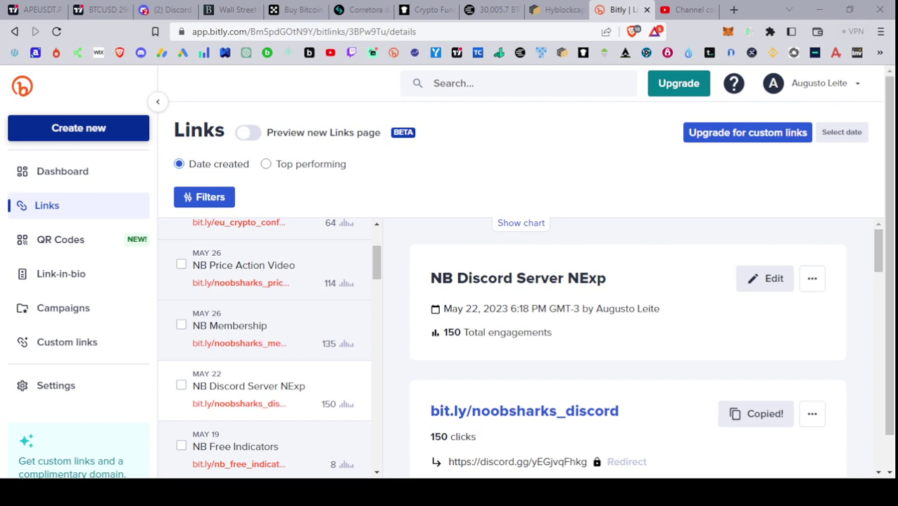
Step: Check the member channels of the NoobSharks server on Discord, and copy the short link of the NB Membership entry in Bitly
click(169, 10)
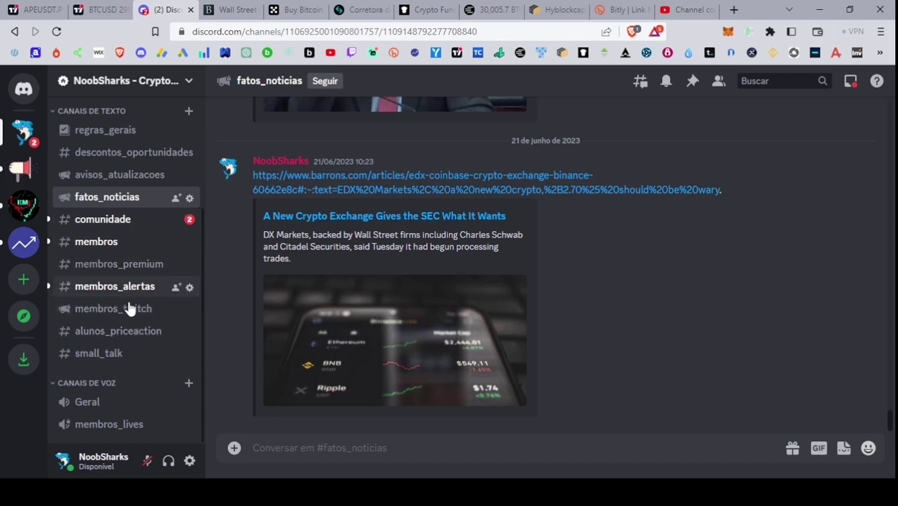
click(688, 9)
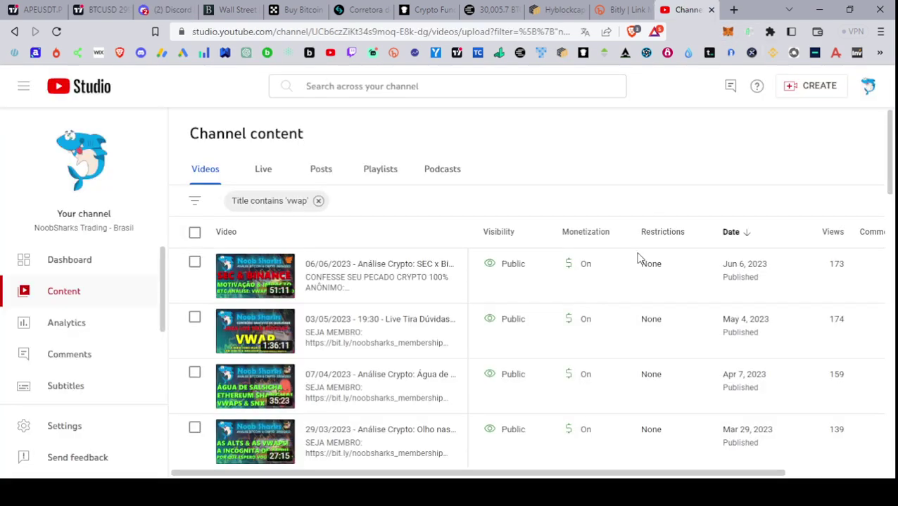
click(618, 10)
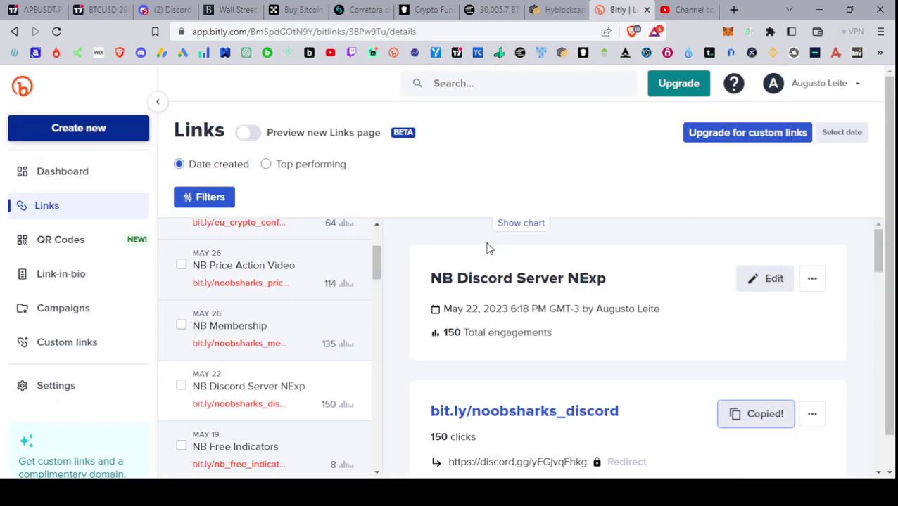
scroll(323, 281, down, 4)
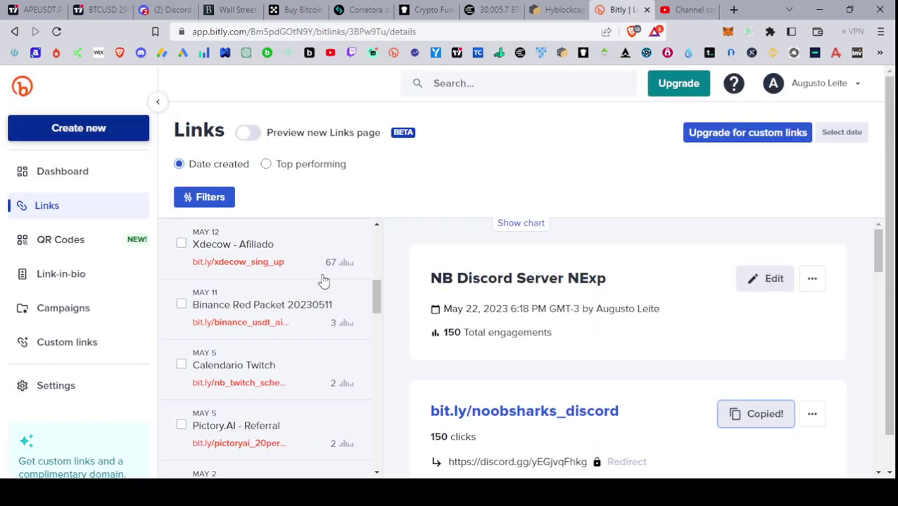
scroll(334, 295, up, 5)
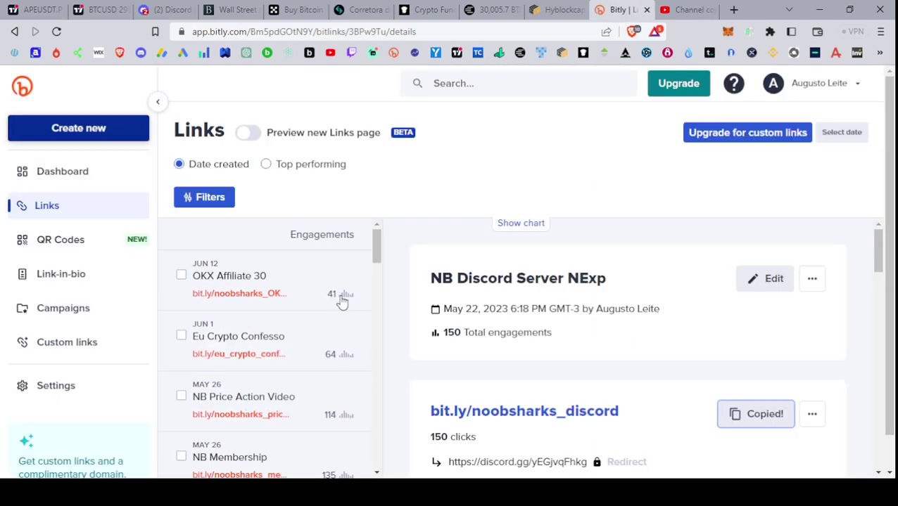
scroll(320, 390, down, 1)
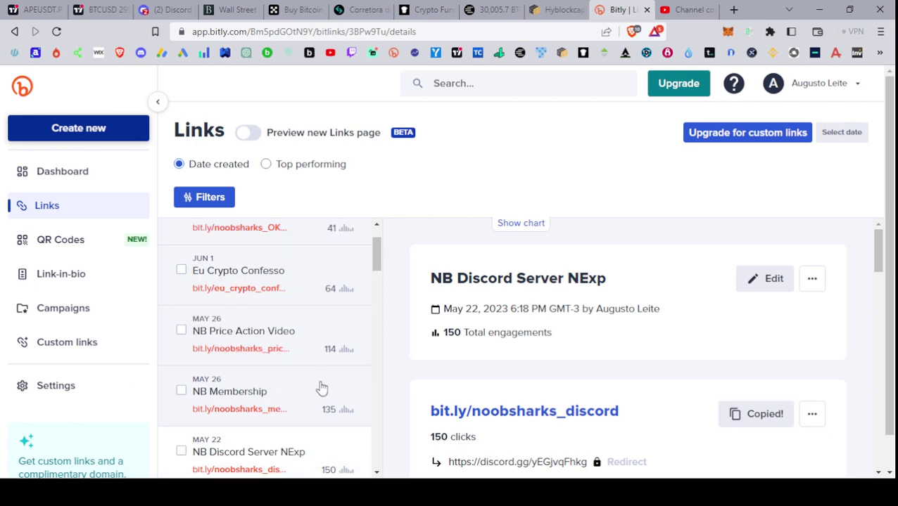
click(321, 389)
click(779, 418)
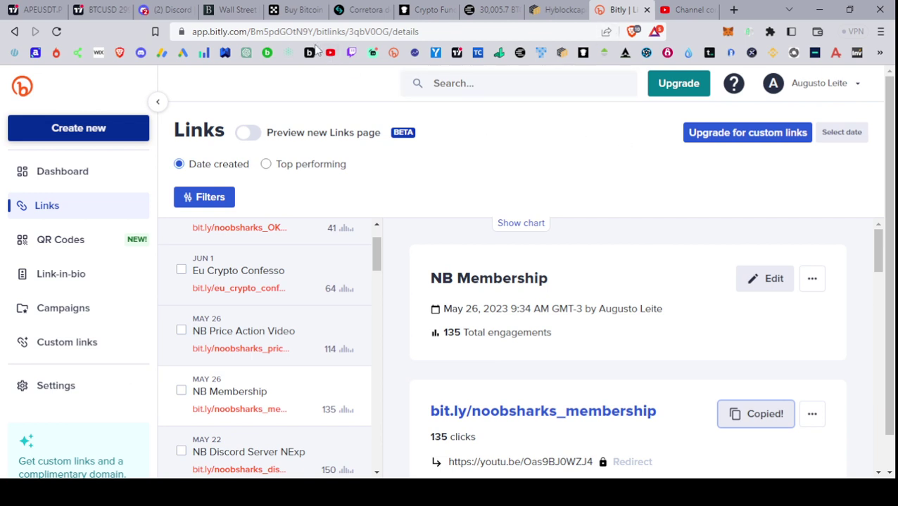
Step: View the Bitget account dashboard, and open the My assets overview on OKX
click(306, 11)
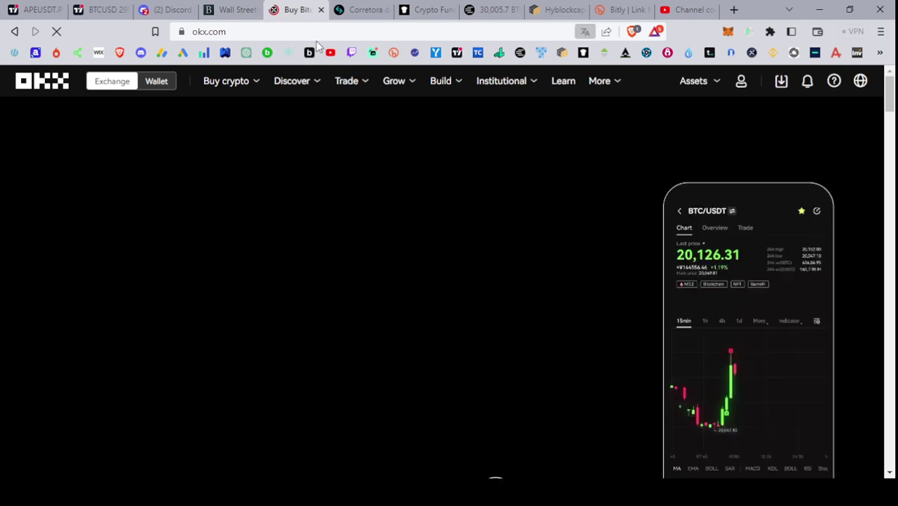
click(359, 10)
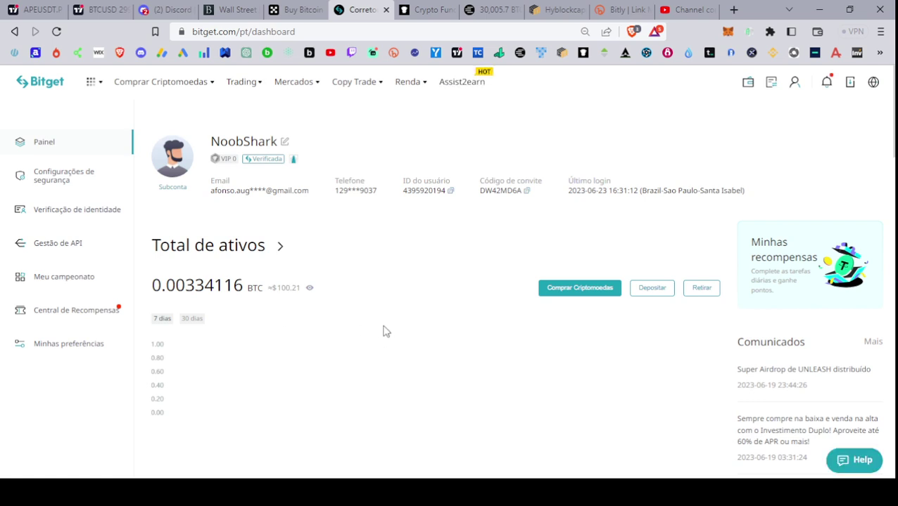
click(299, 9)
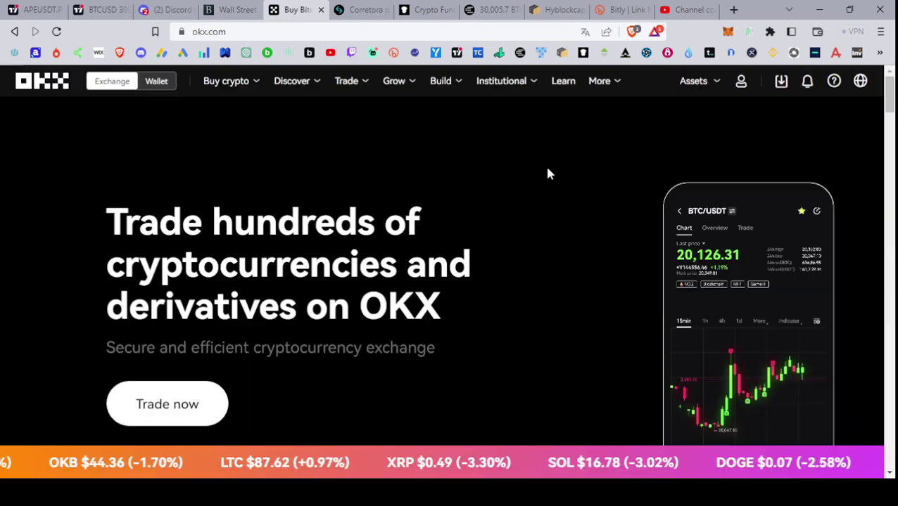
mouse_move(714, 84)
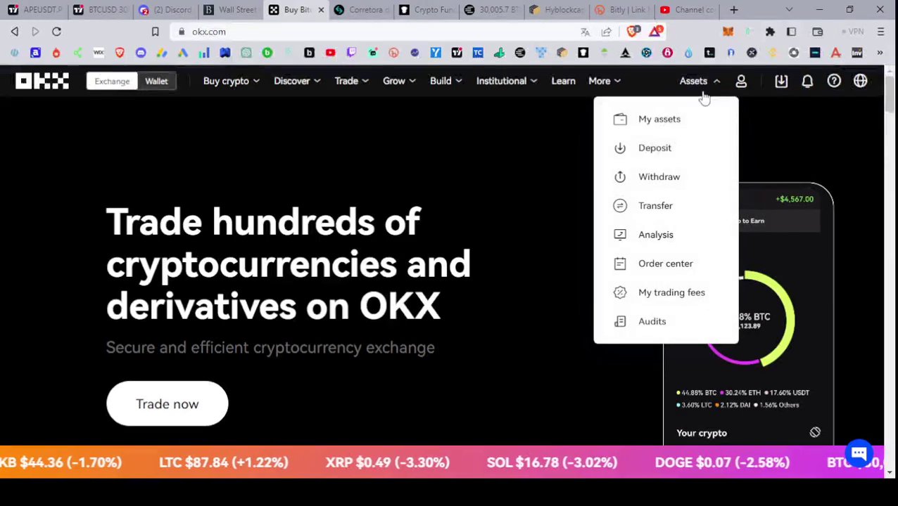
click(661, 128)
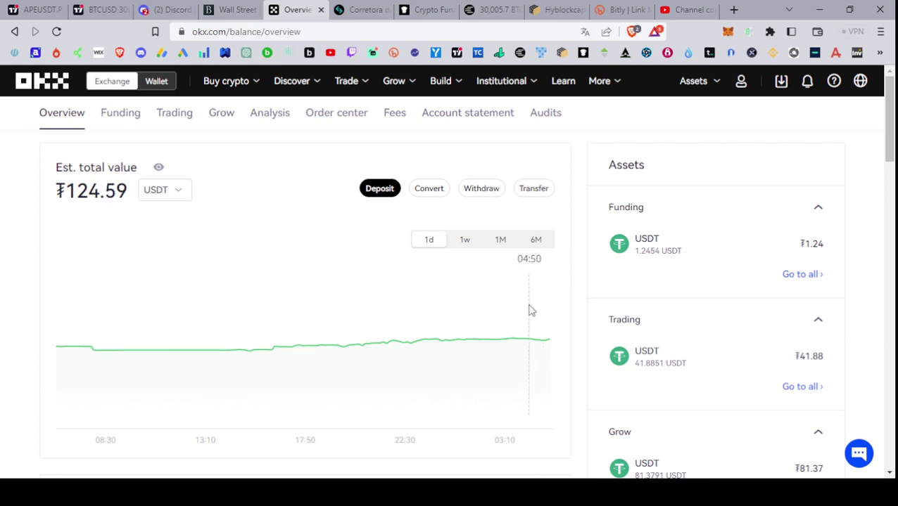
click(733, 9)
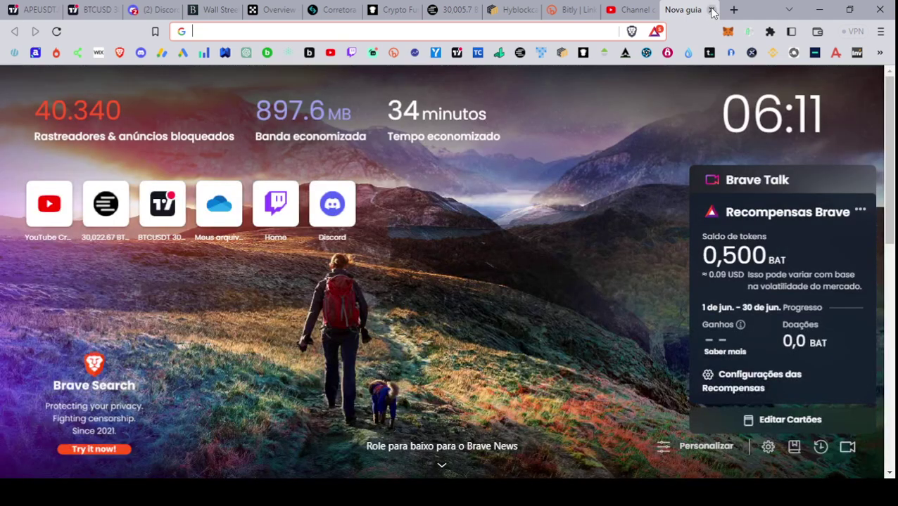
click(711, 10)
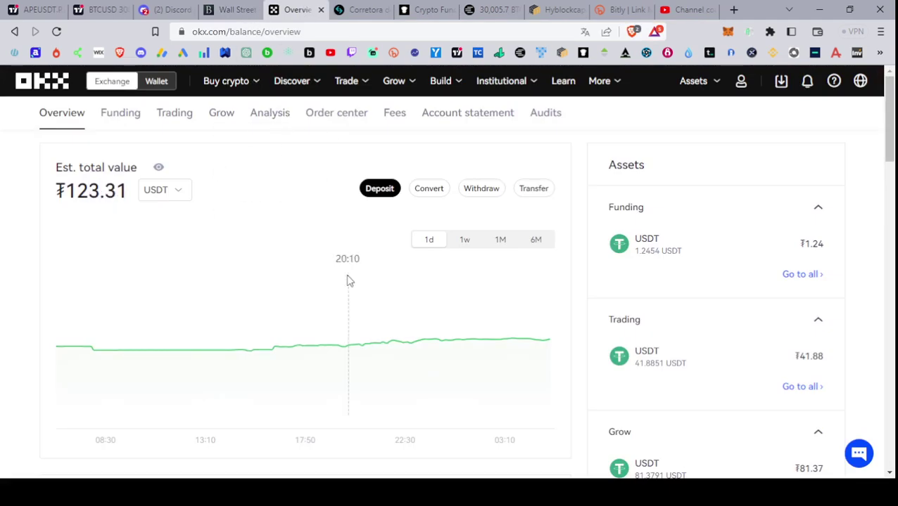
Step: Open the Rewards page on OKX and the Missões de Bônus page on Bitget
mouse_move(615, 86)
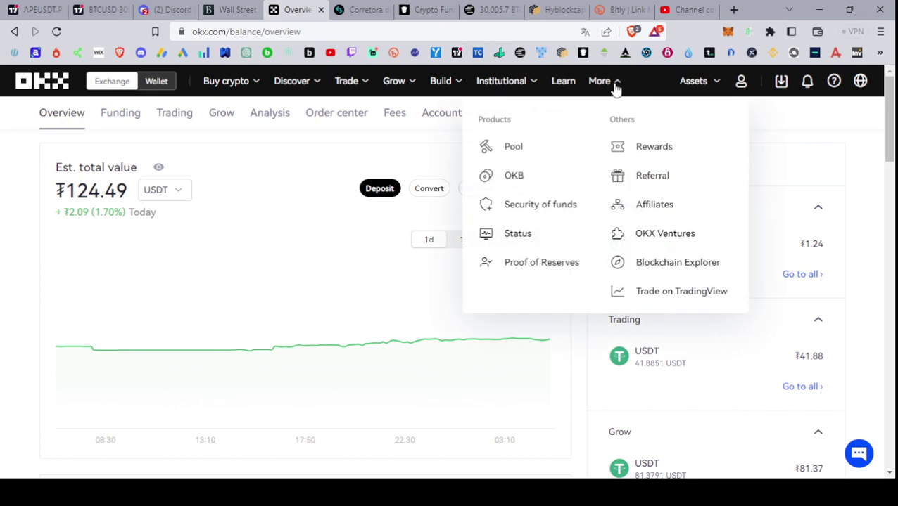
click(637, 147)
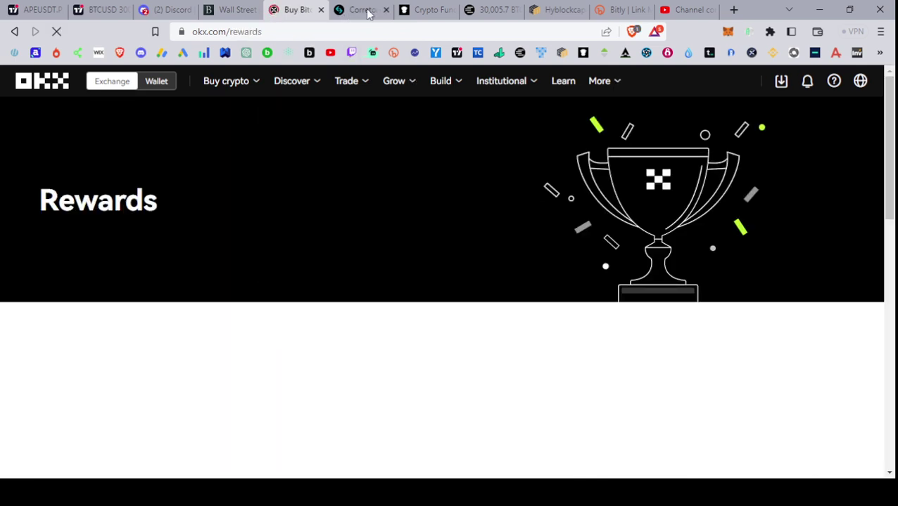
click(365, 12)
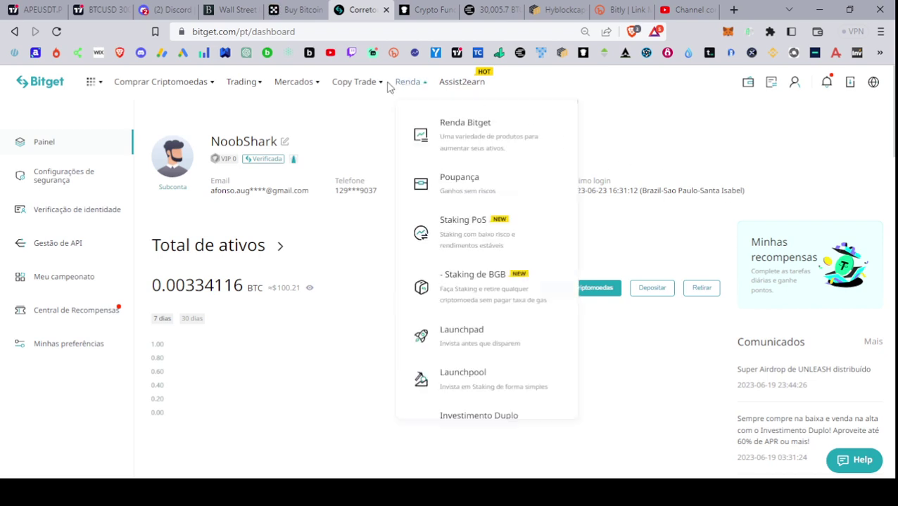
mouse_move(91, 81)
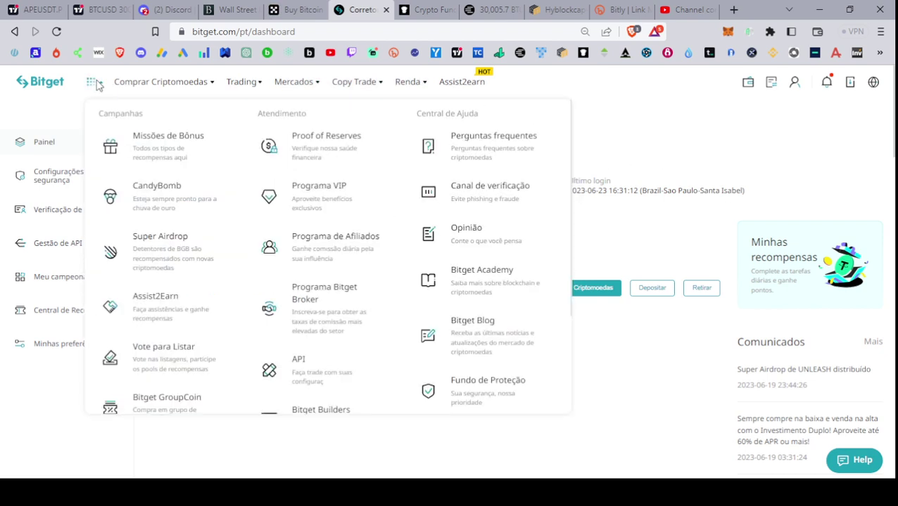
click(160, 159)
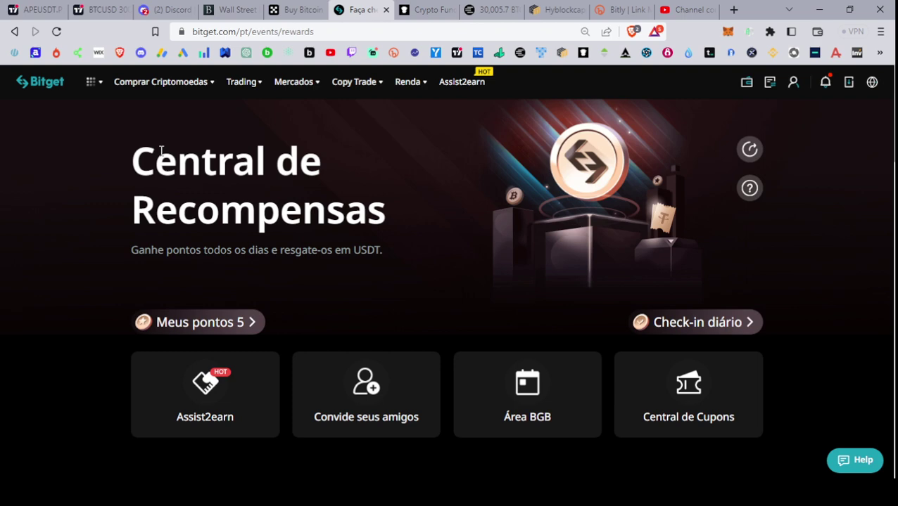
Step: Examine the daily tasks and the USDT coupons exchangeable for points in Bitget's Central de Recompensas
scroll(847, 276, down, 4)
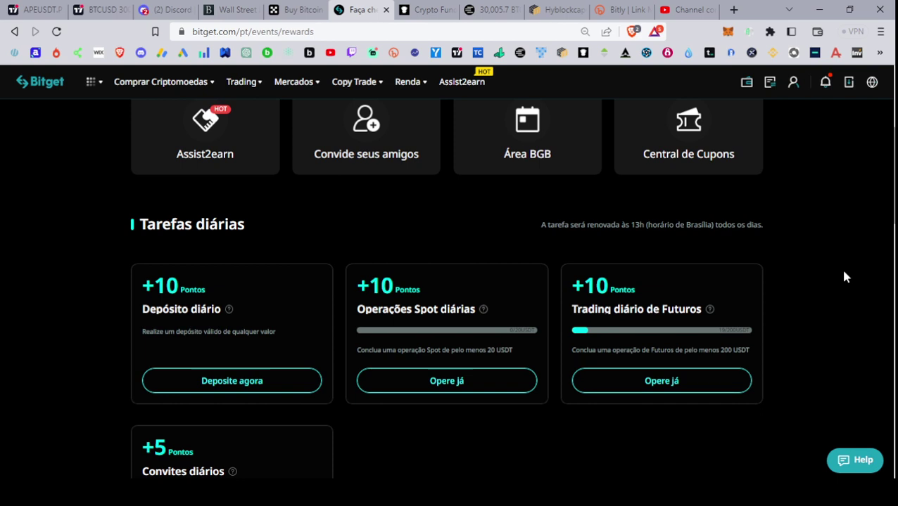
scroll(841, 276, down, 1)
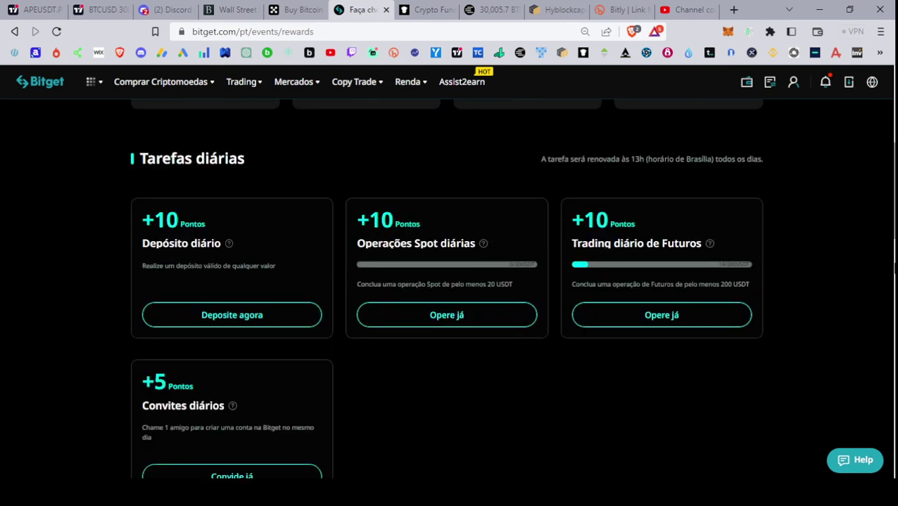
scroll(837, 256, up, 1)
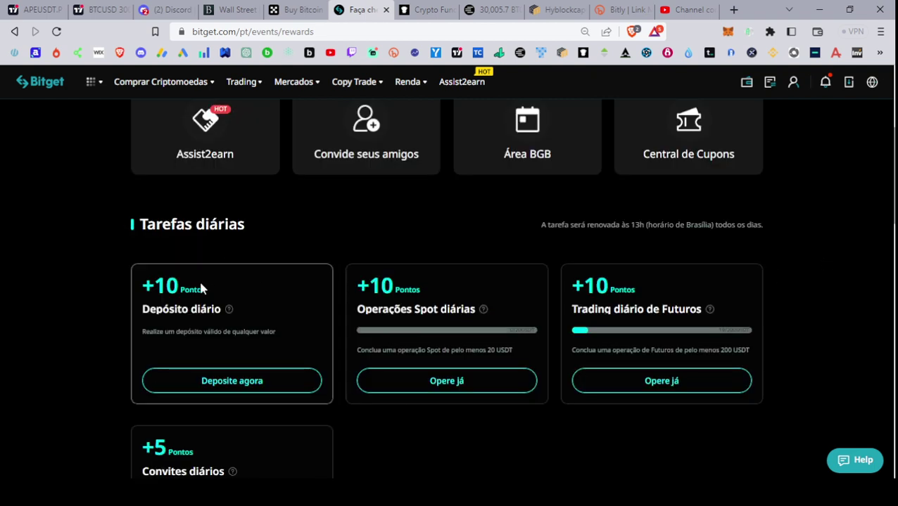
click(229, 310)
click(295, 384)
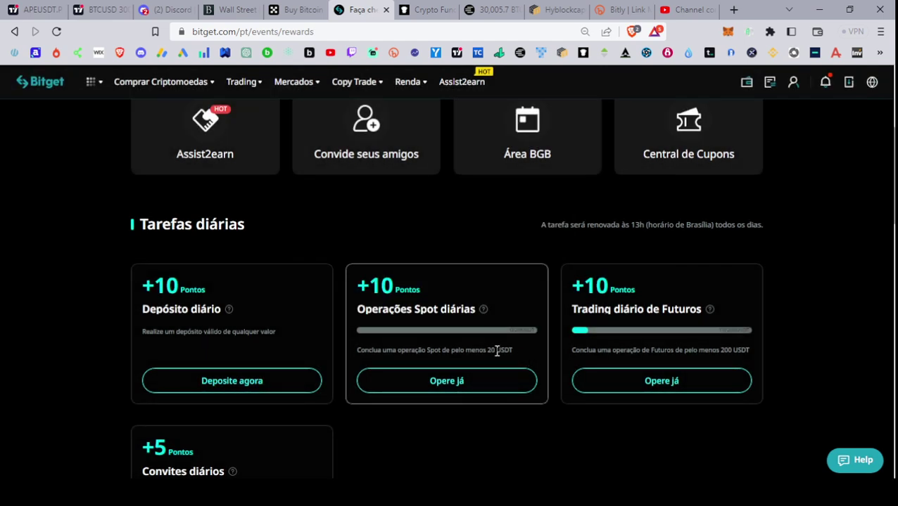
scroll(564, 435, down, 1)
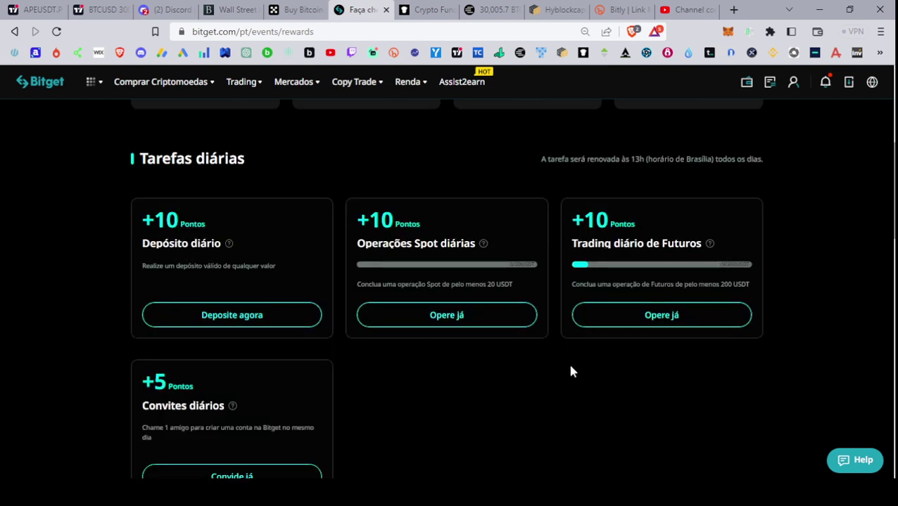
scroll(573, 369, down, 1)
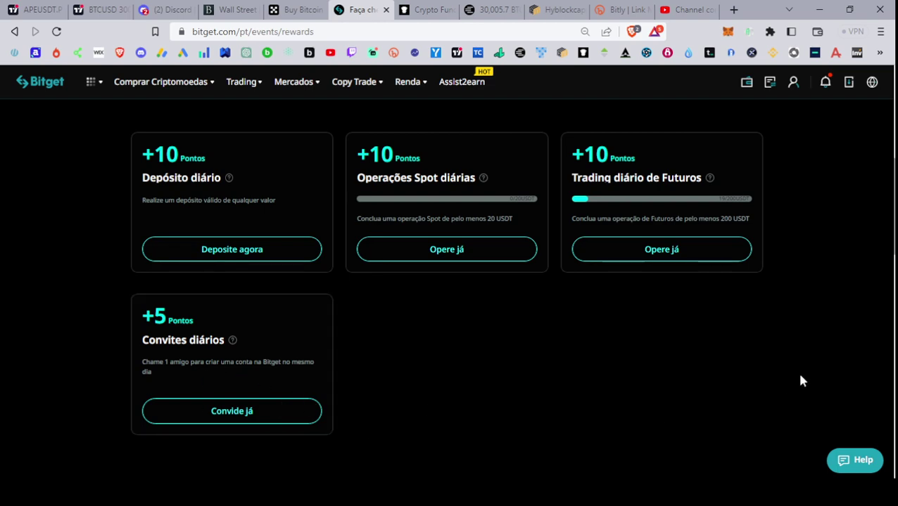
scroll(795, 370, up, 3)
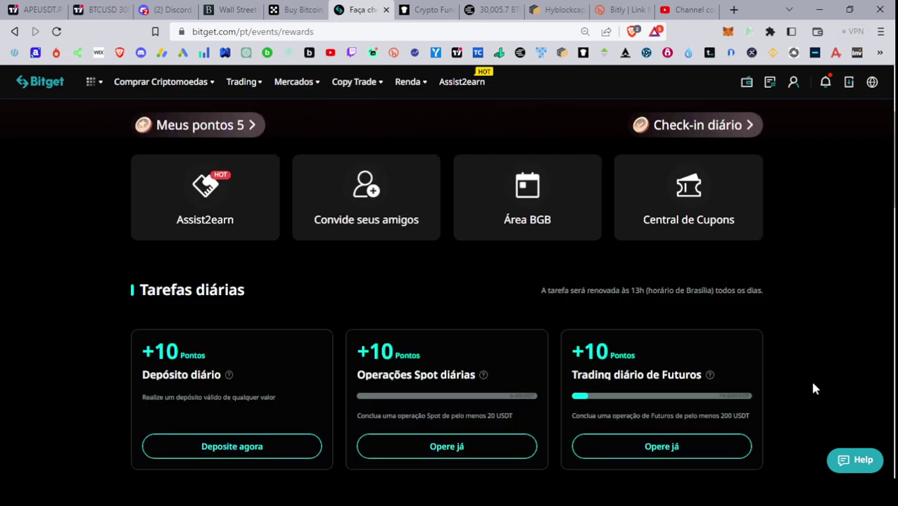
scroll(811, 383, down, 9)
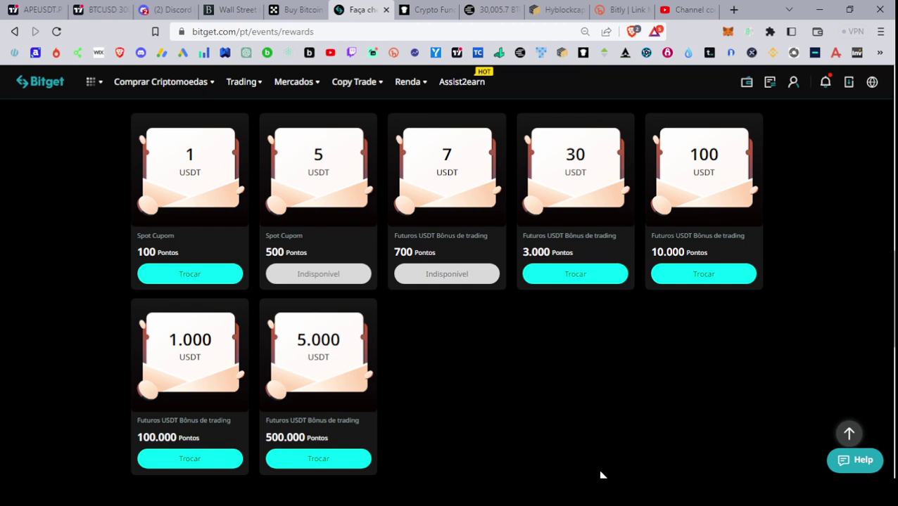
Step: Switch to the OKX Rewards page and review its Achievements events and the Rebate card records under My rewards
click(295, 9)
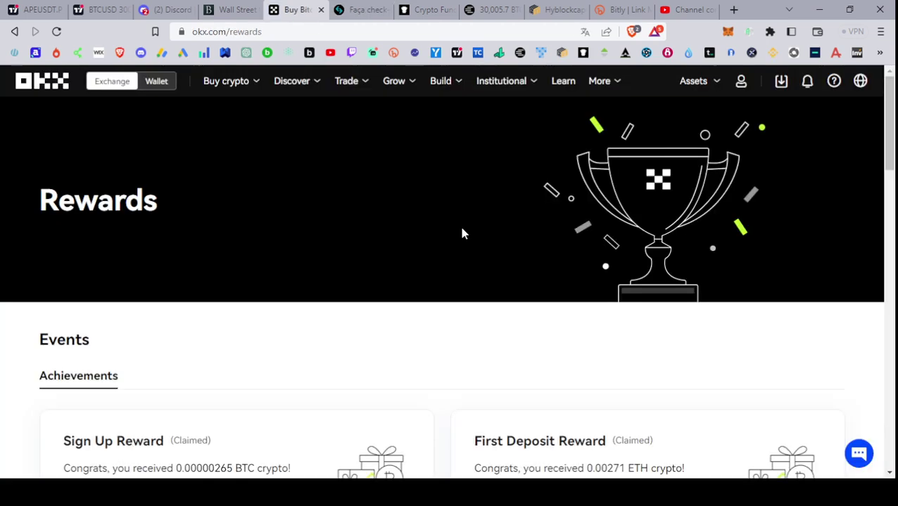
scroll(802, 351, down, 4)
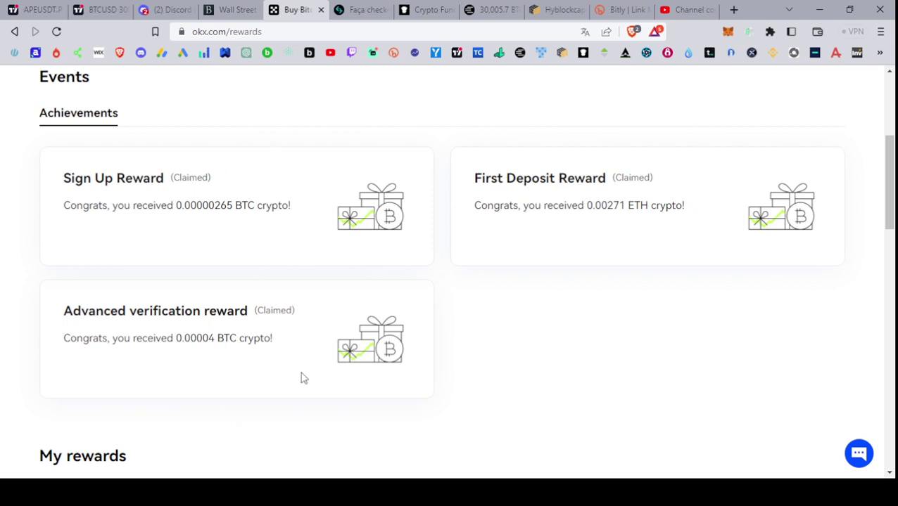
scroll(304, 377, up, 2)
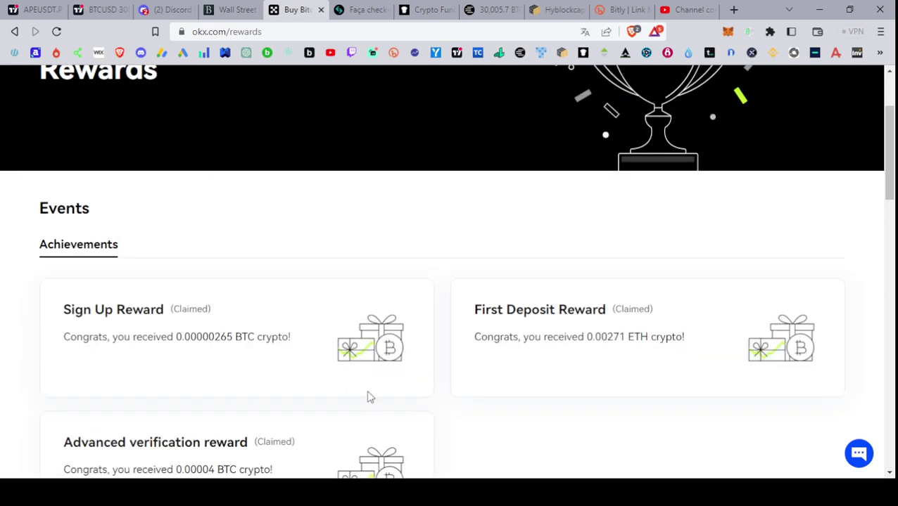
scroll(422, 393, down, 3)
scroll(524, 343, down, 5)
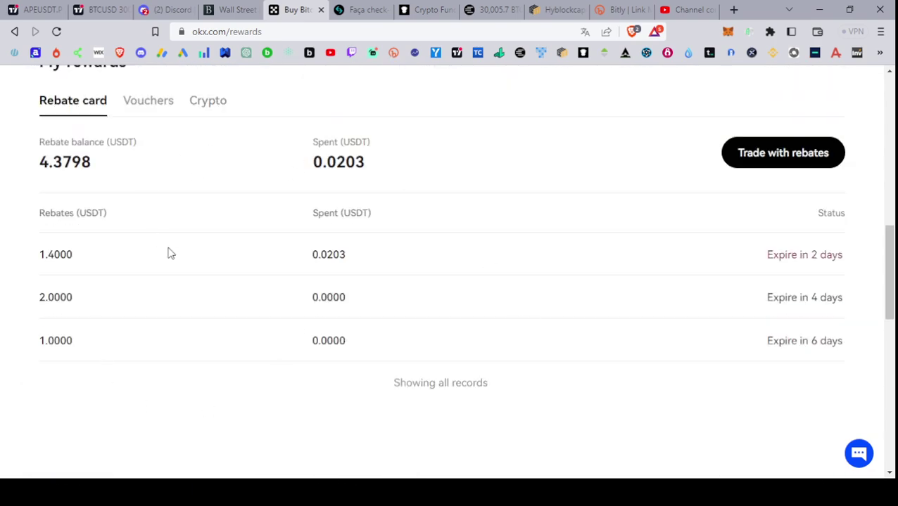
scroll(282, 257, up, 1)
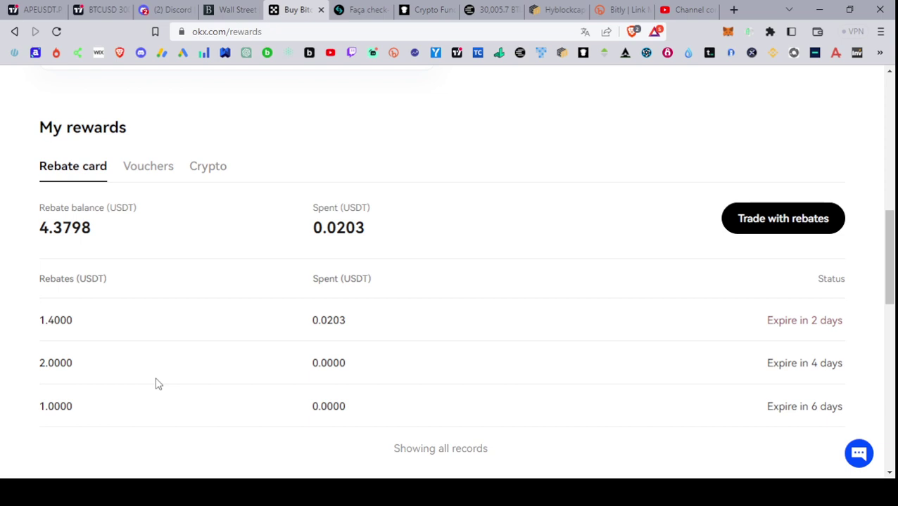
Step: Show the Crypto records under My rewards and compare them with the claimed rewards under Achievements
click(197, 170)
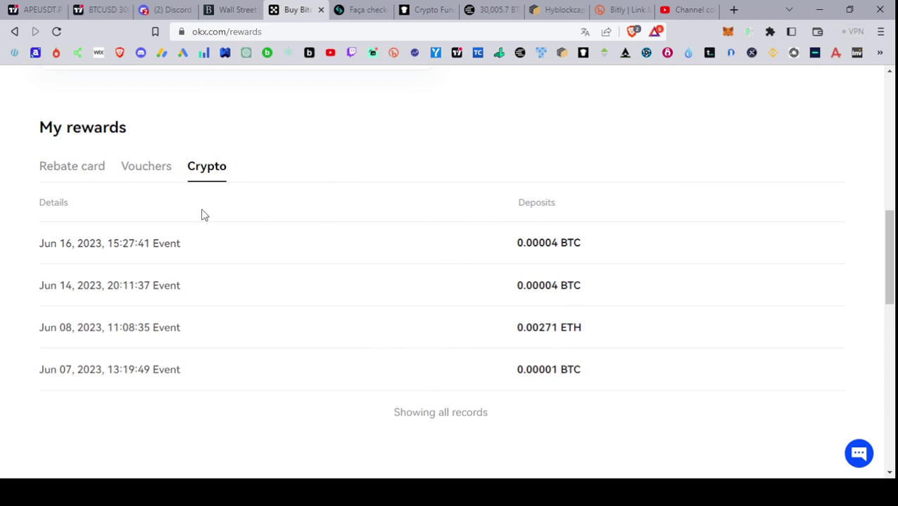
scroll(201, 214, up, 5)
scroll(486, 314, down, 4)
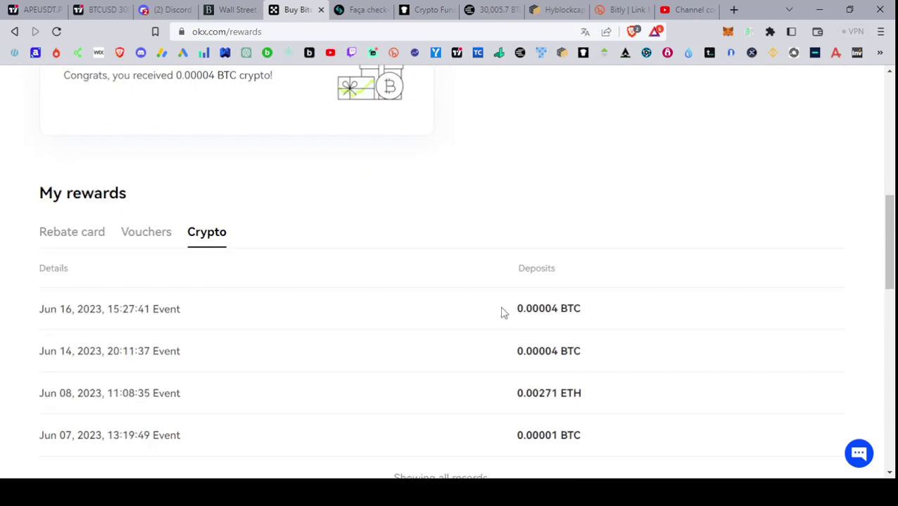
scroll(520, 311, up, 3)
scroll(612, 200, down, 3)
scroll(225, 224, up, 2)
scroll(443, 264, down, 2)
scroll(562, 309, up, 6)
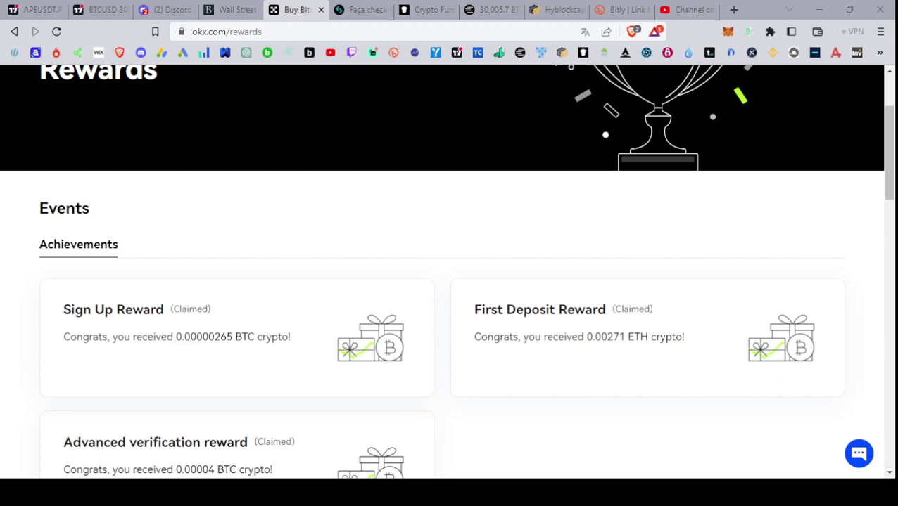
Step: Switch to Bitget's rewards page and review the daily point tasks and the USDT coupons under Resgate de pontos
click(360, 10)
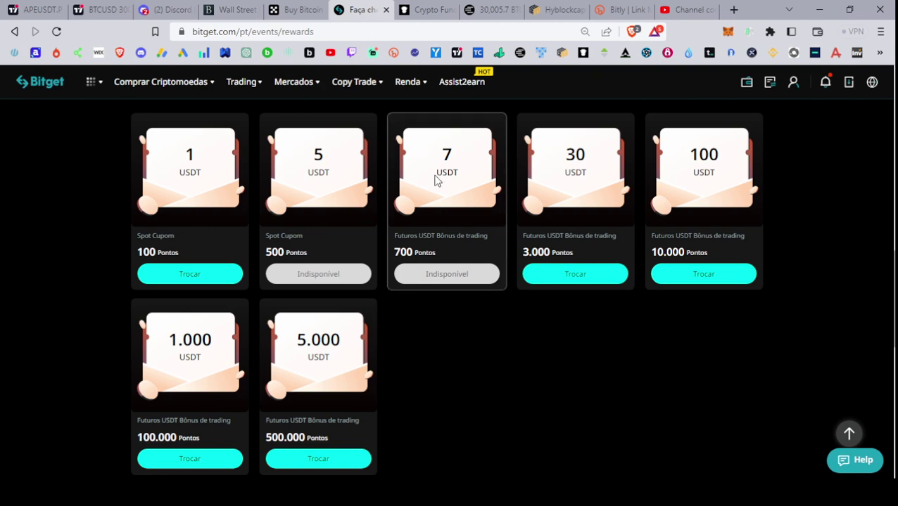
scroll(742, 232, up, 2)
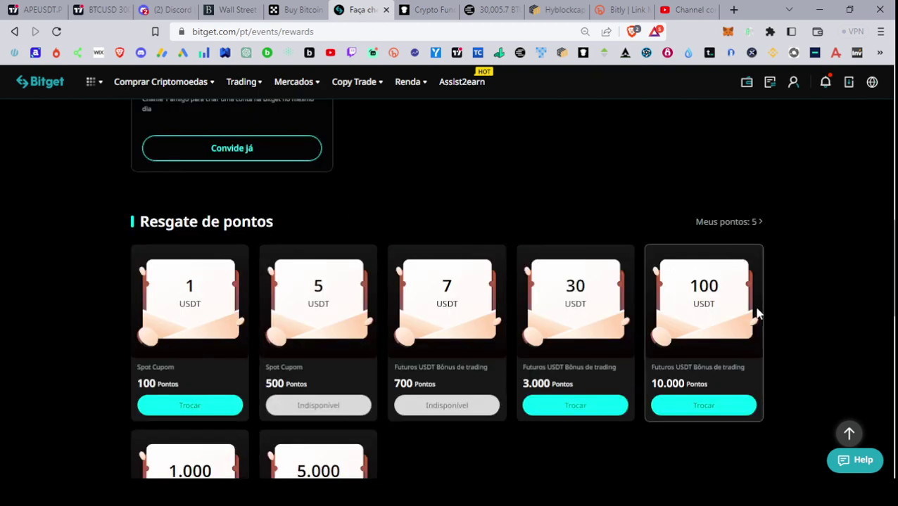
scroll(821, 332, up, 4)
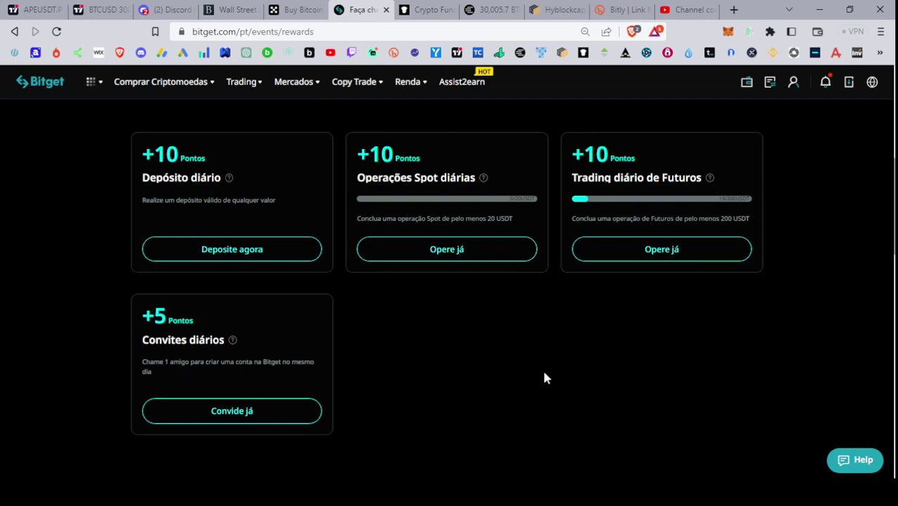
scroll(679, 319, down, 5)
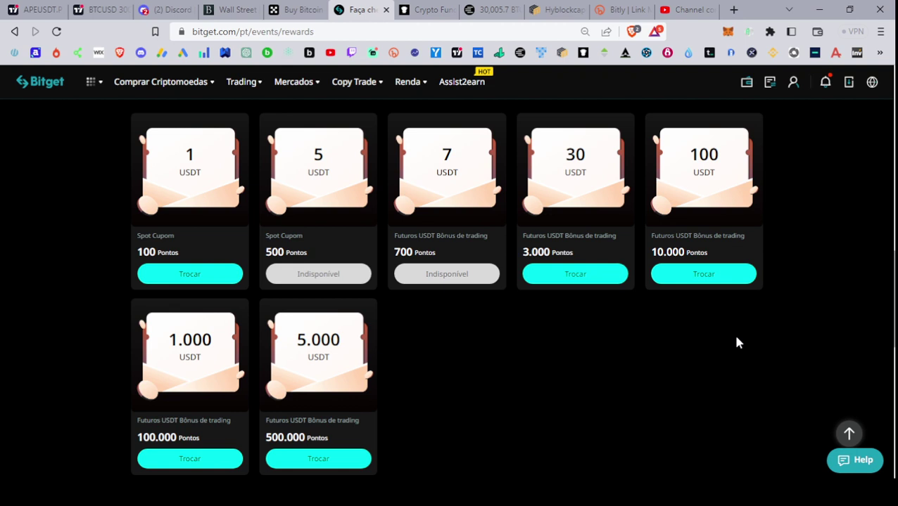
Step: Review the OKX Achievements and Crypto rewards once more, and close the OKX and Bitget rewards pages
click(297, 9)
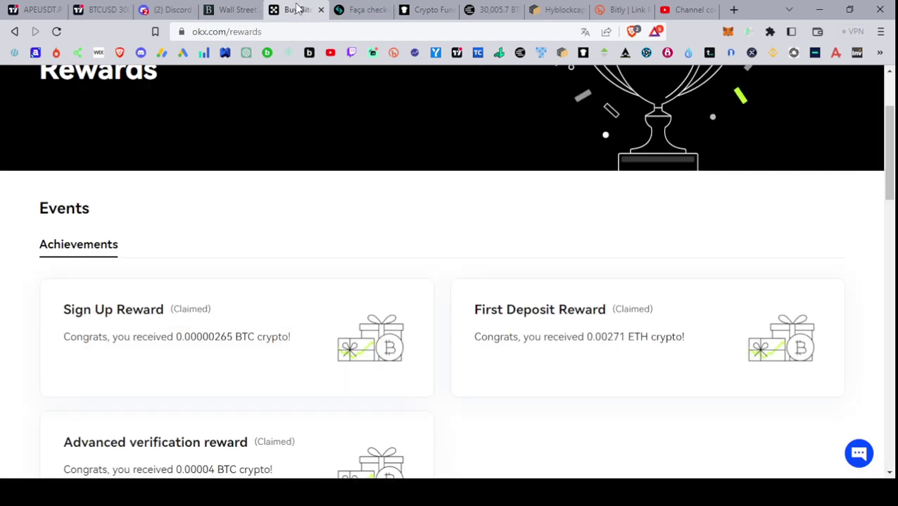
scroll(581, 262, down, 3)
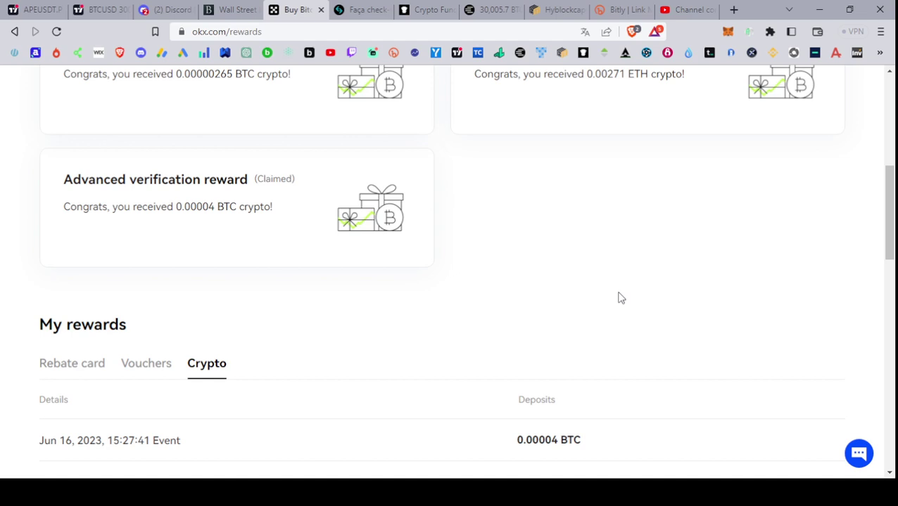
scroll(622, 292, up, 3)
scroll(345, 79, up, 6)
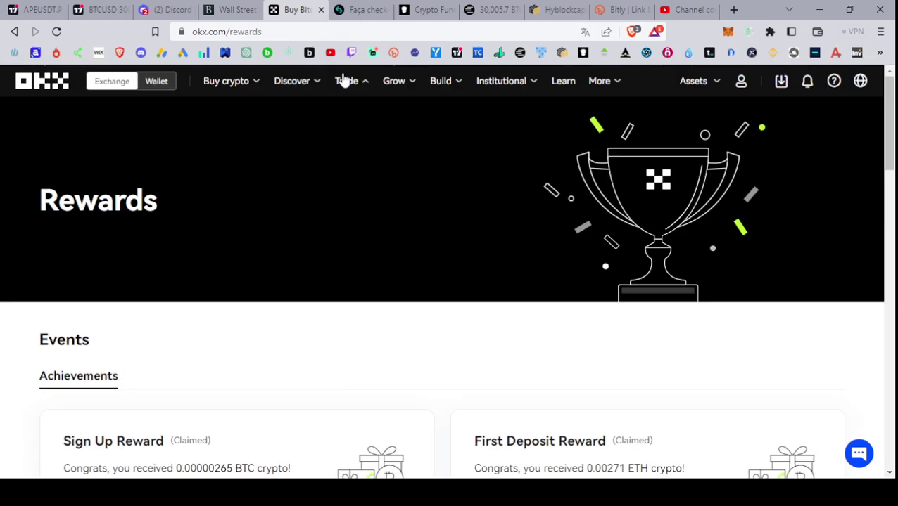
click(321, 9)
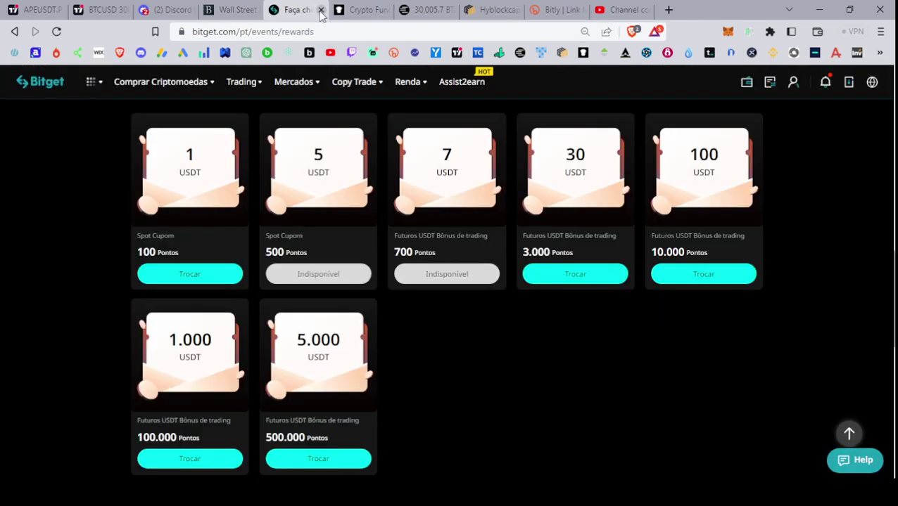
click(321, 10)
Step: Switch to Bitly and copy the short link of OKX Affiliate 30
click(664, 10)
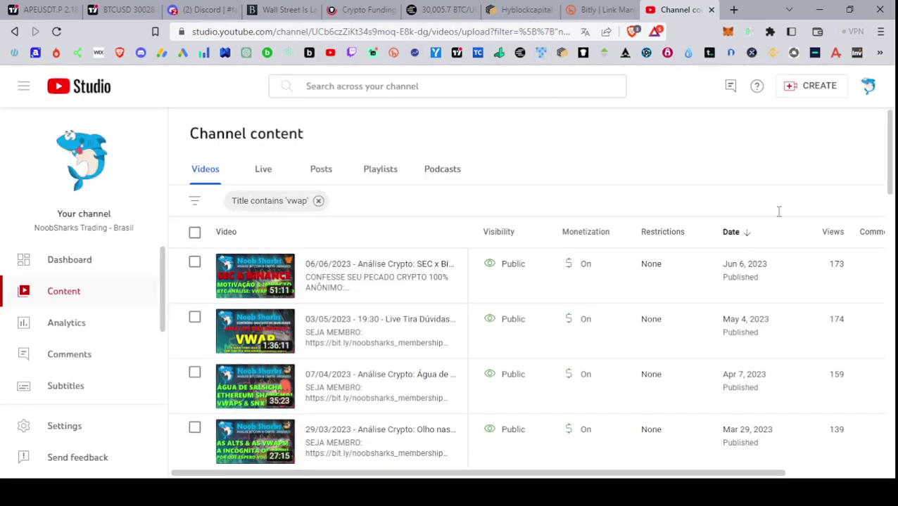
click(604, 10)
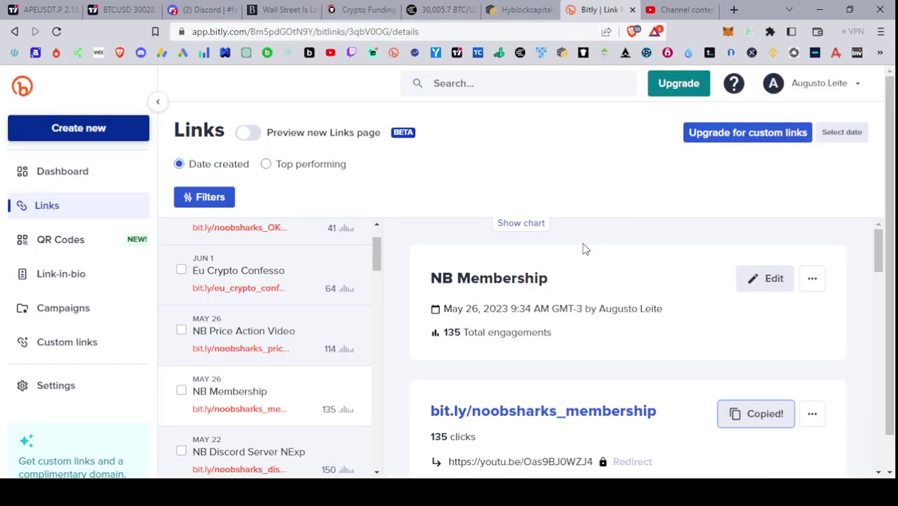
scroll(330, 288, up, 1)
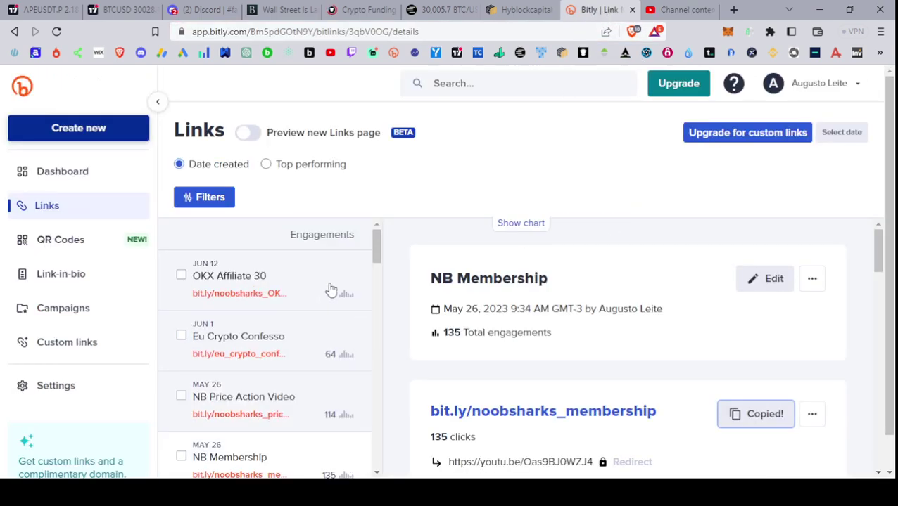
click(330, 289)
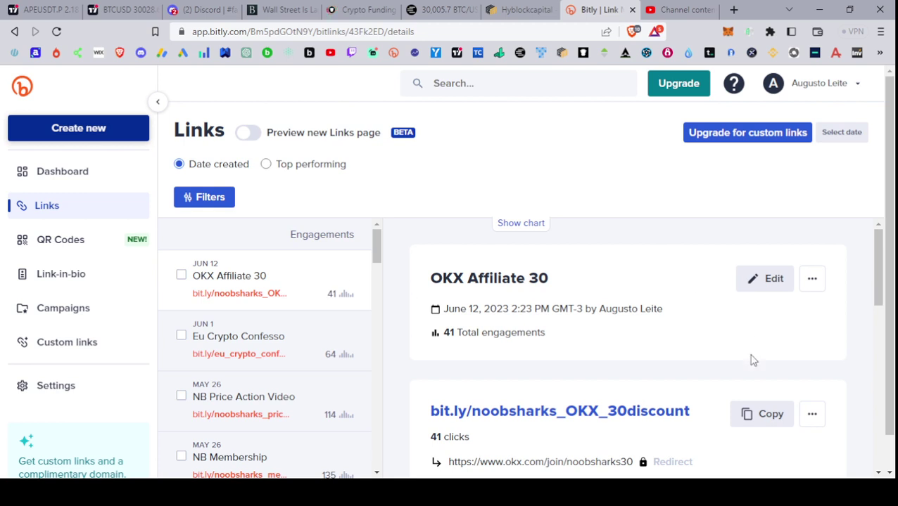
click(761, 416)
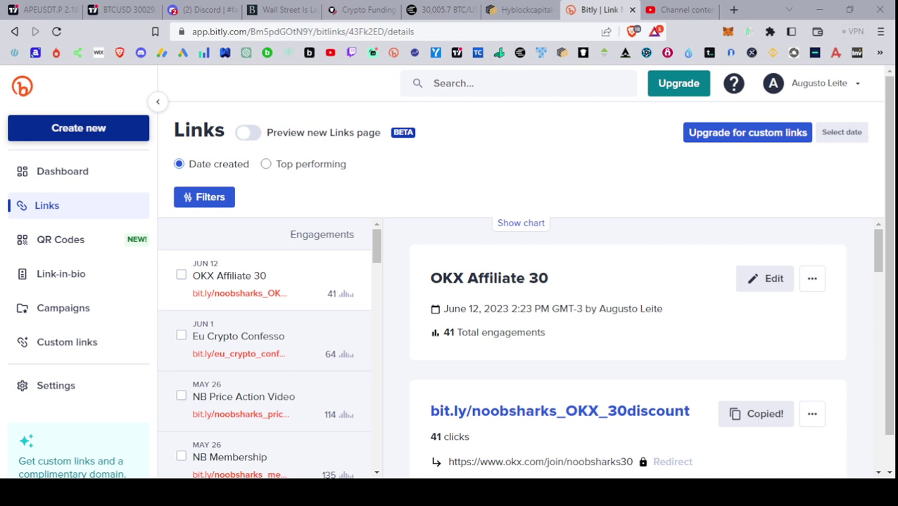
Step: Find the Bitget Affiliate FINAL entry in the Bitly link list and copy its short link
scroll(274, 327, down, 3)
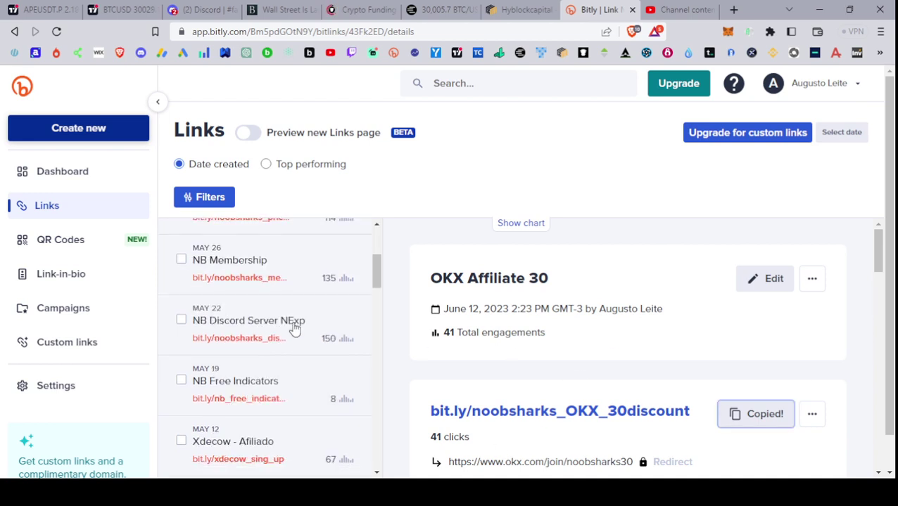
scroll(294, 327, down, 10)
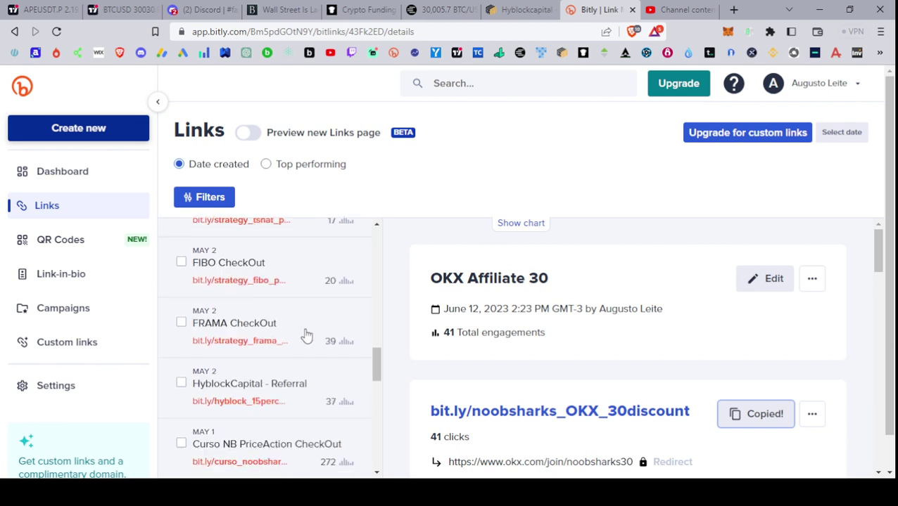
scroll(306, 336, down, 2)
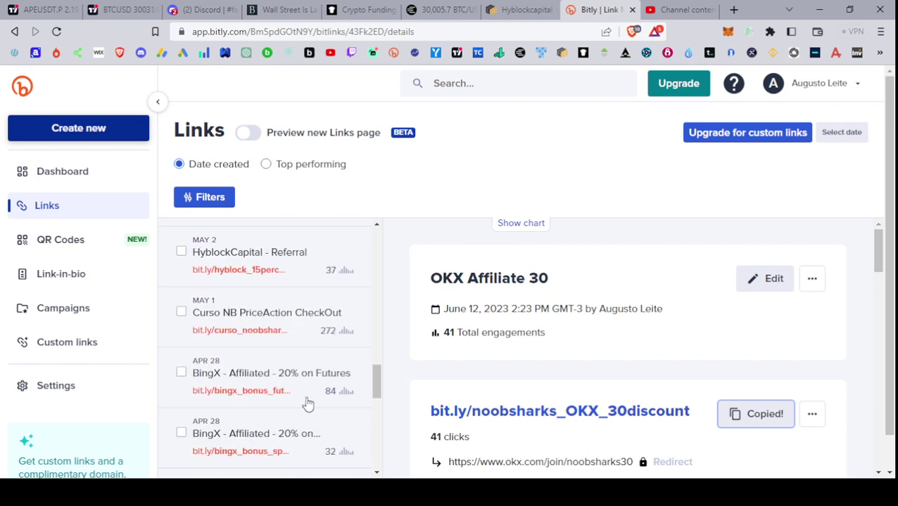
scroll(310, 398, down, 2)
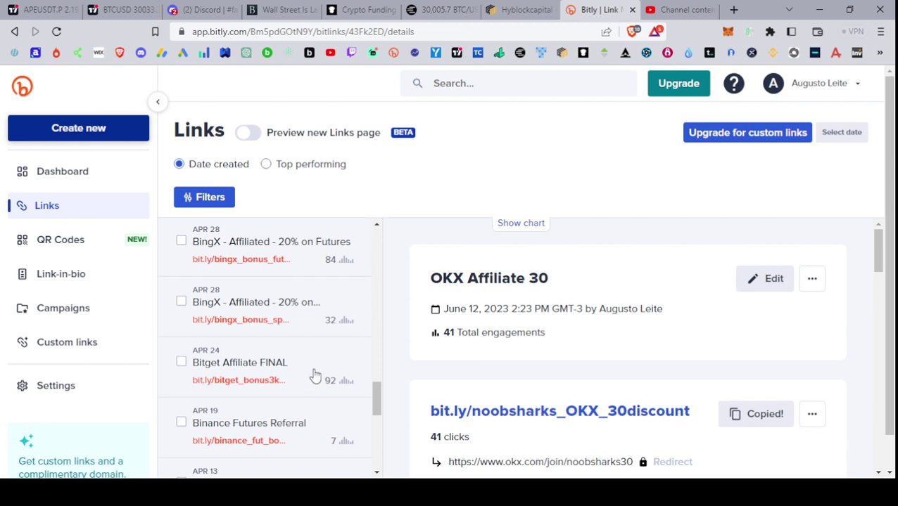
click(310, 374)
click(776, 422)
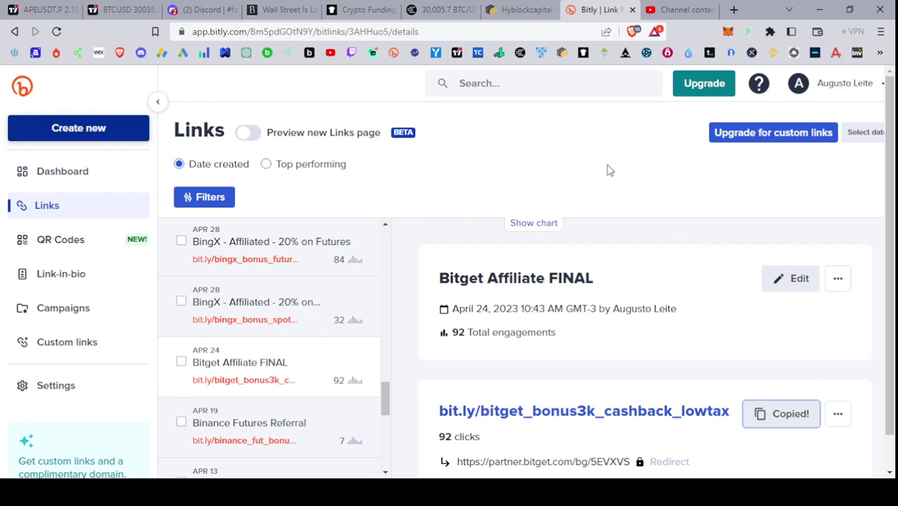
Step: Close the Wall Street article and Discord pages, and show the BTCUSD chart in TradingView
click(313, 10)
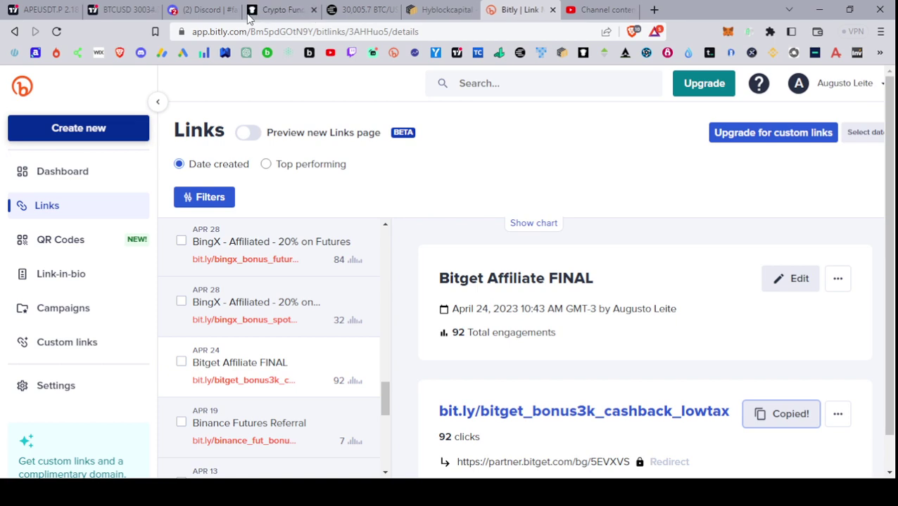
click(236, 9)
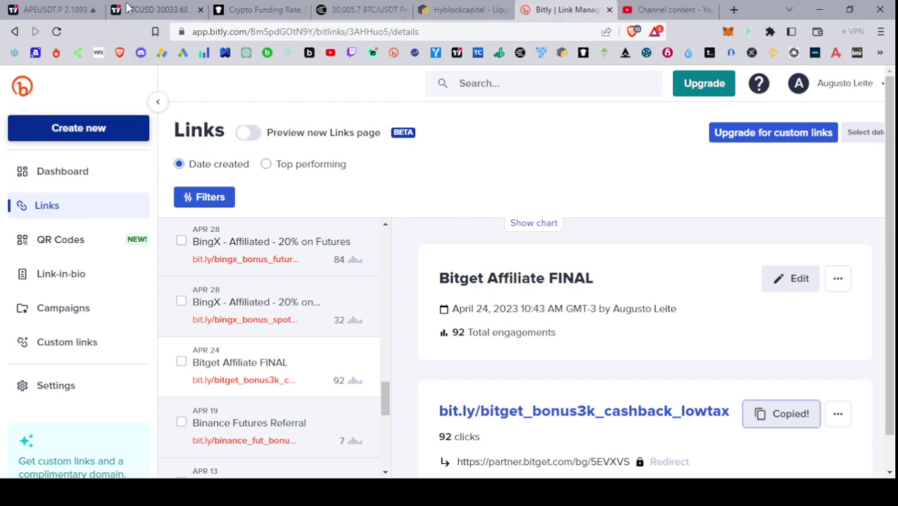
click(128, 9)
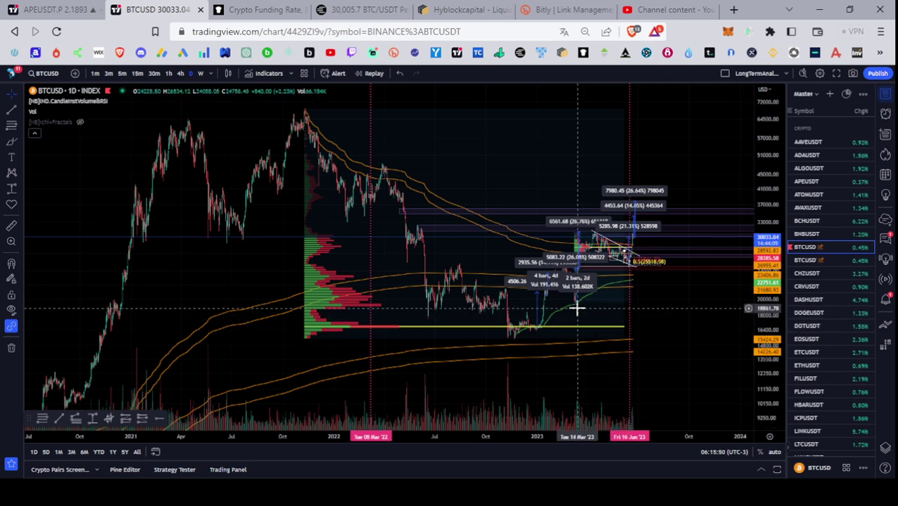
Step: Undo the recent changes on the BTCUSD daily chart, removing the price-range measurements drawn around the June 2023 candles
scroll(577, 309, up, 5)
scroll(585, 310, up, 3)
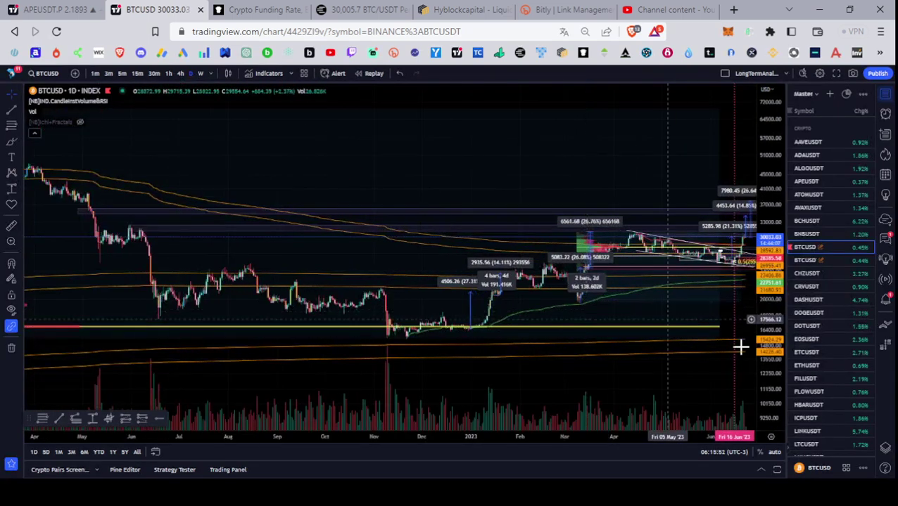
scroll(733, 257, up, 3)
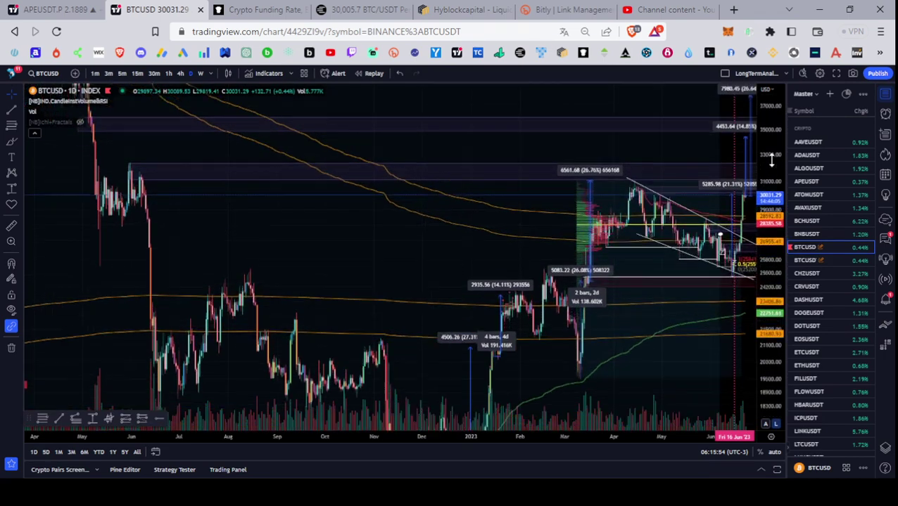
scroll(648, 257, up, 4)
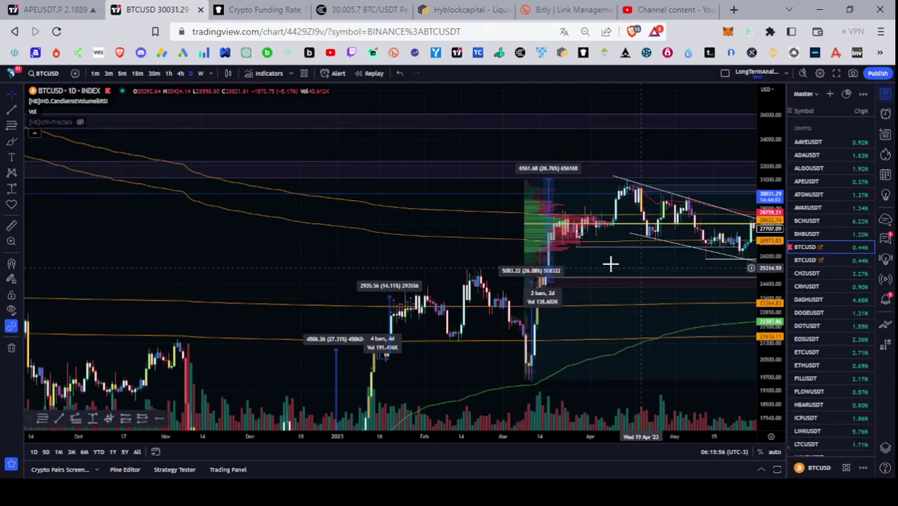
drag(501, 257, 399, 218)
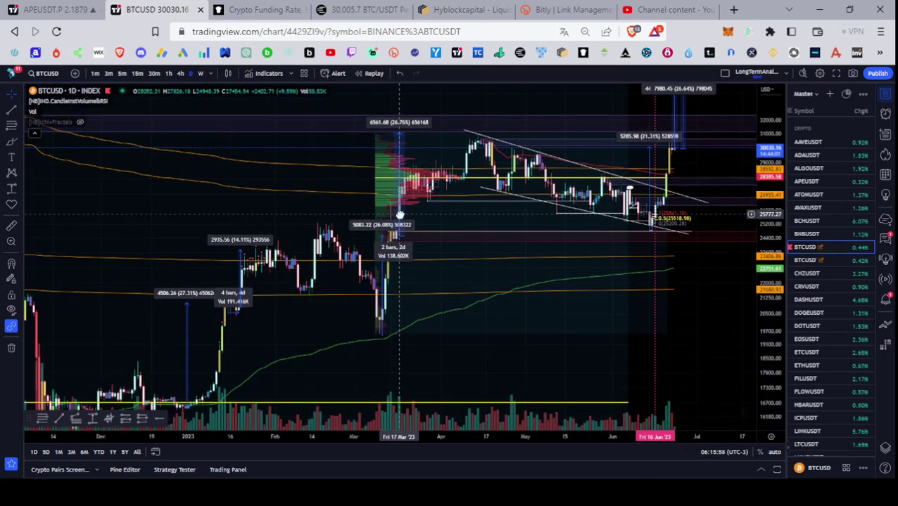
click(398, 74)
click(398, 74)
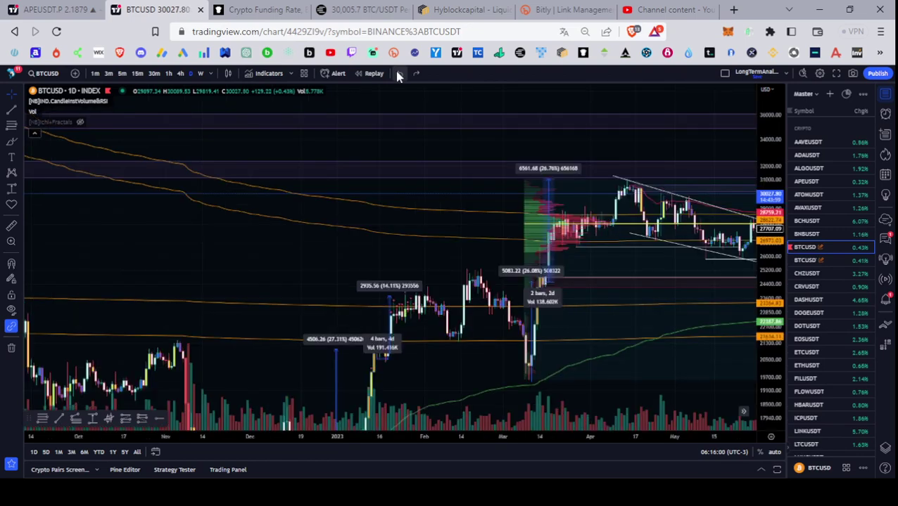
click(398, 74)
click(398, 74)
click(397, 74)
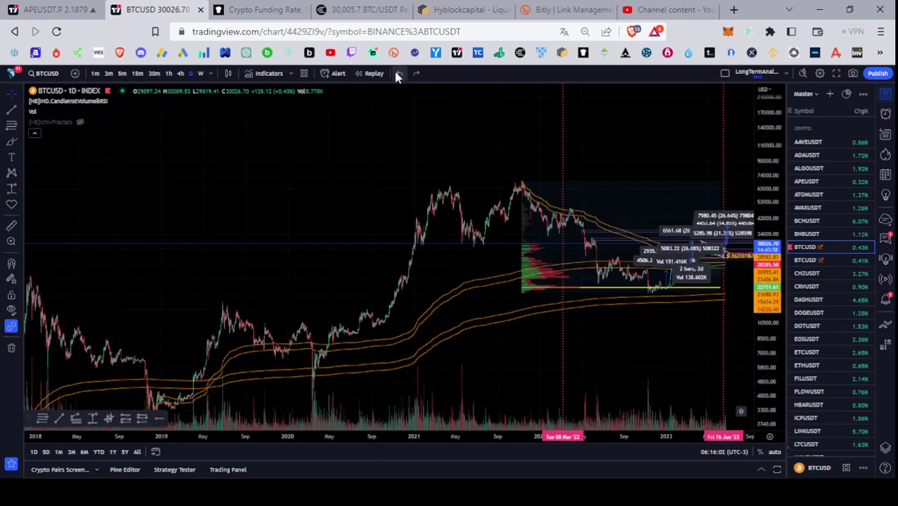
click(393, 74)
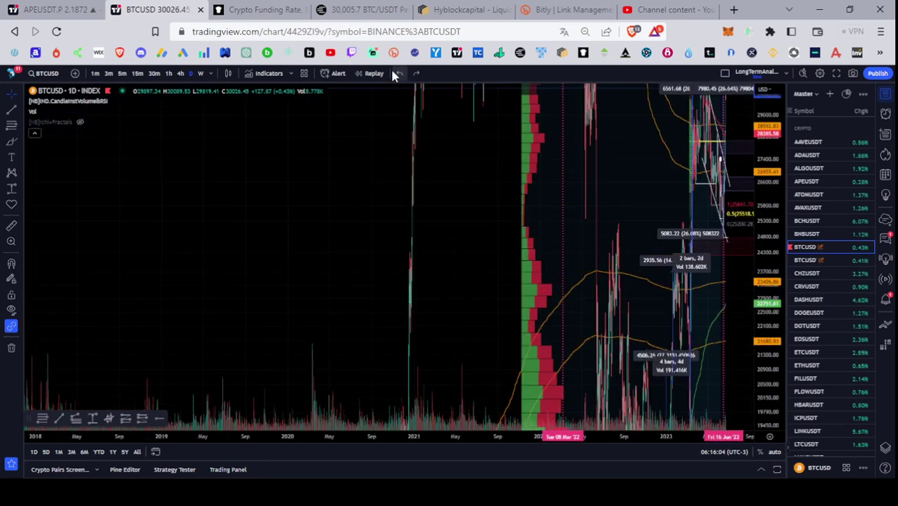
click(393, 74)
click(392, 74)
click(393, 73)
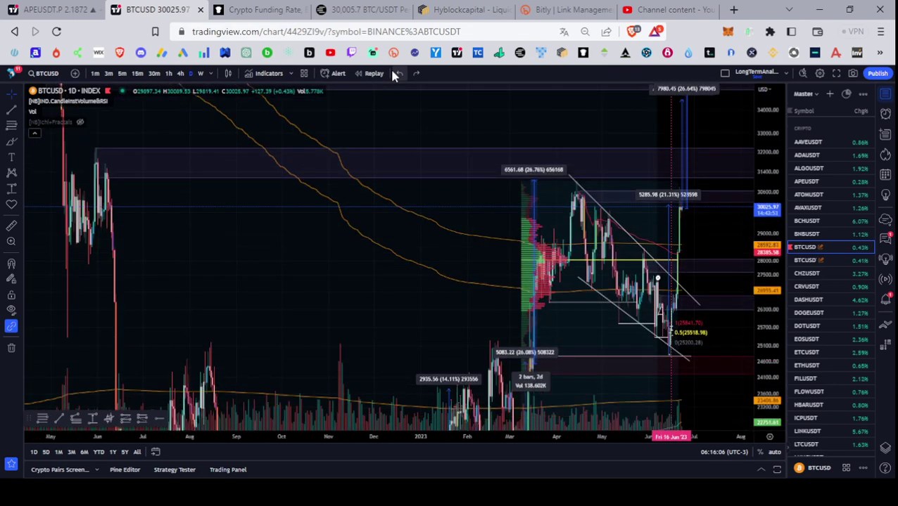
click(392, 73)
click(392, 74)
click(393, 73)
click(391, 73)
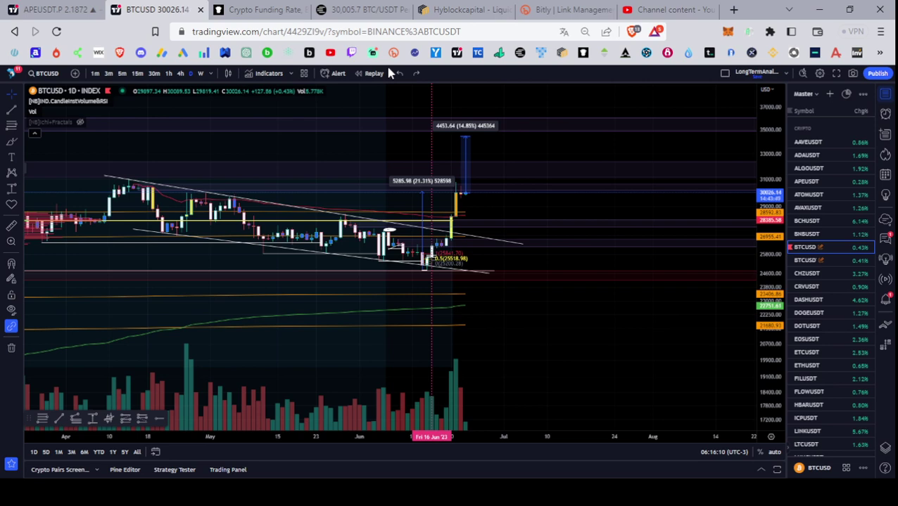
click(399, 72)
click(399, 72)
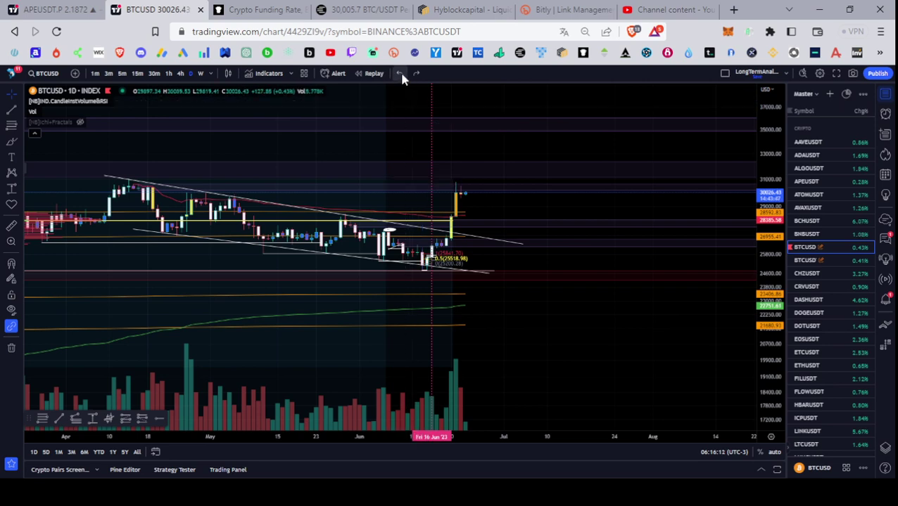
click(399, 73)
click(399, 73)
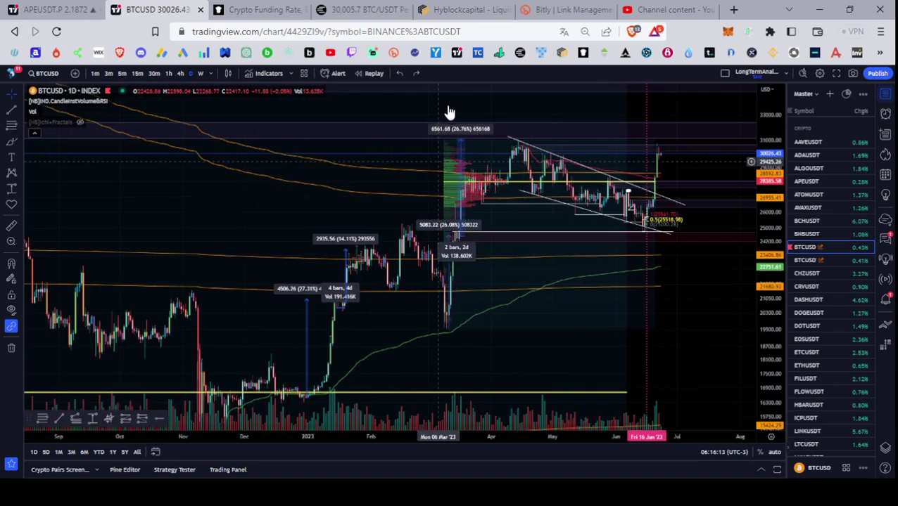
click(399, 73)
Step: Switch to YouTube Studio and get the shareable link of the 03/05/2023 Live Tira Dúvidas VWAP video
click(665, 9)
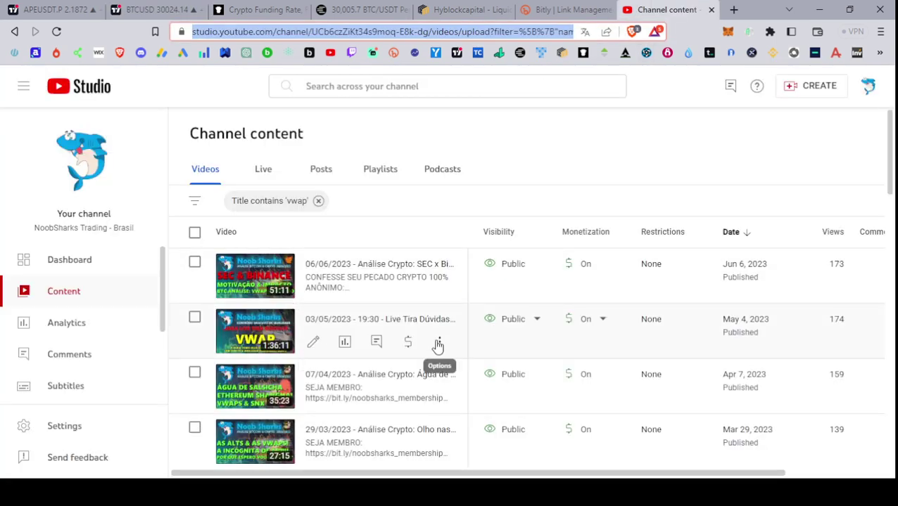
click(438, 345)
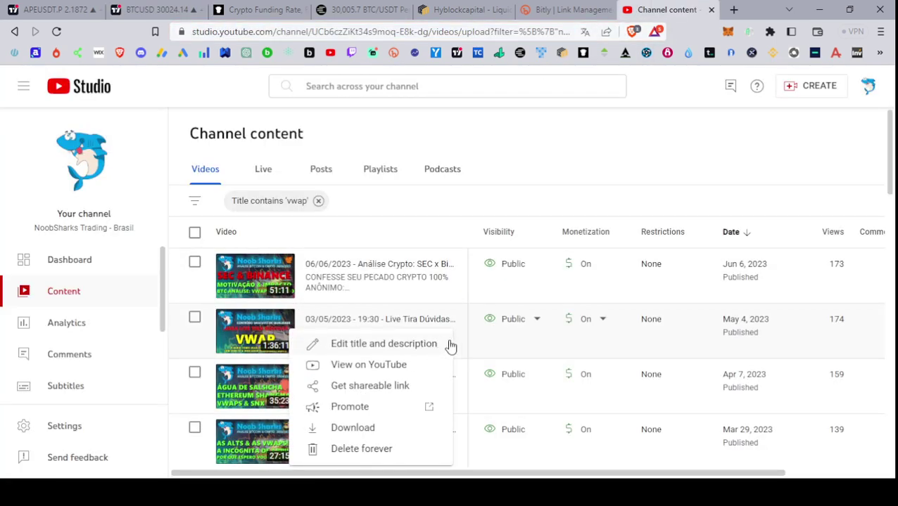
click(373, 386)
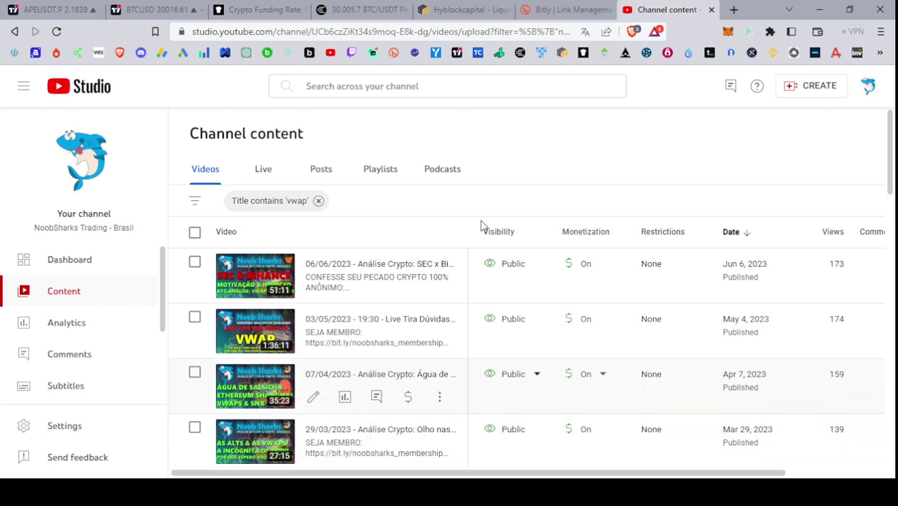
Step: Switch to the BTCUSD chart in TradingView and delete the upper and lower lines of the falling channel drawn from April to June 2023
click(149, 9)
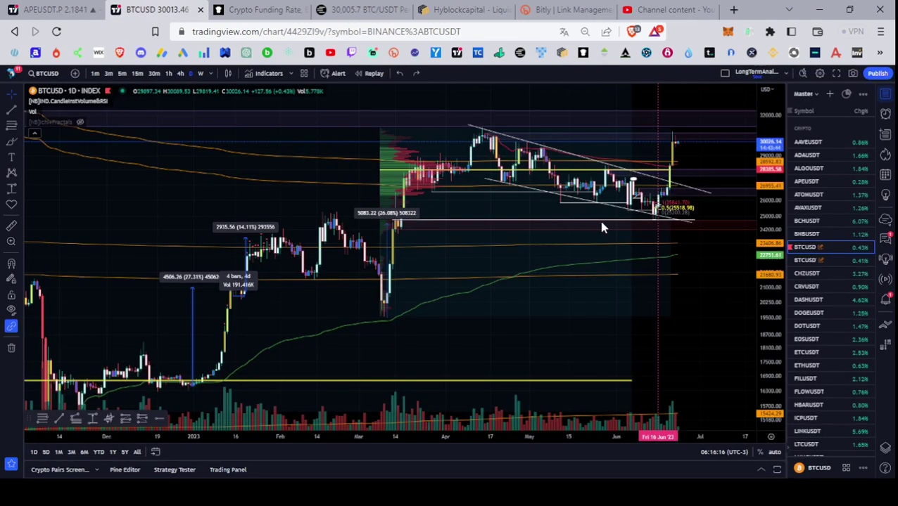
drag(760, 365, 759, 320)
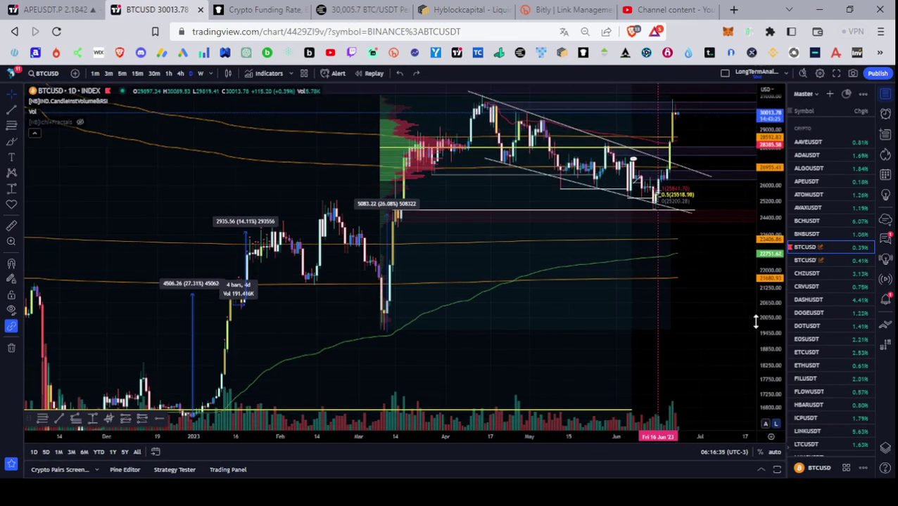
click(11, 93)
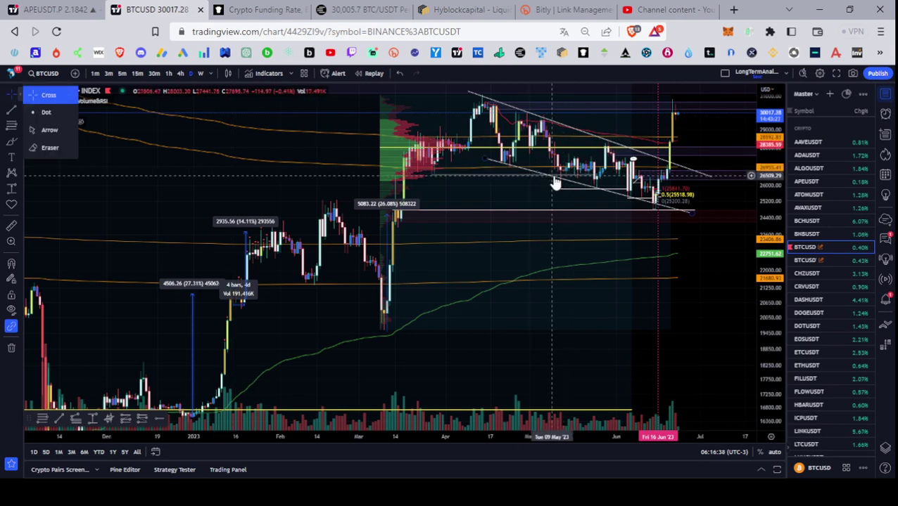
click(555, 183)
click(559, 179)
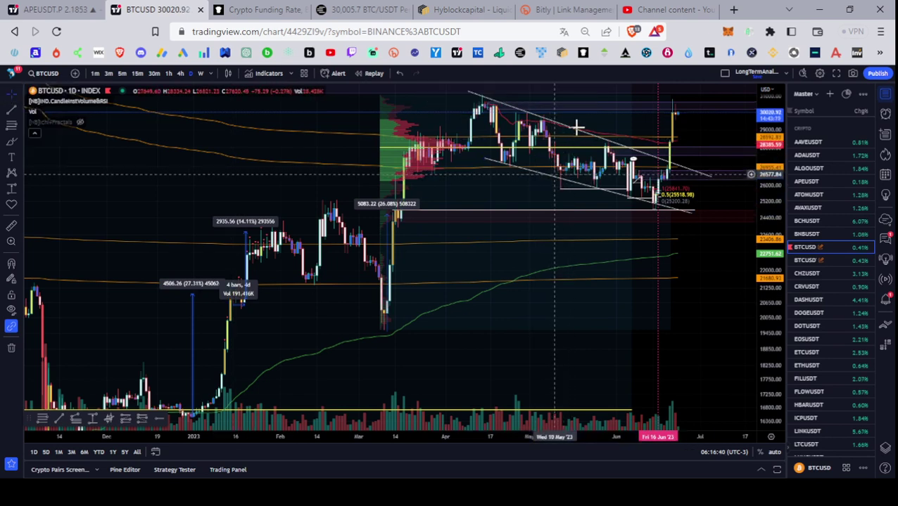
click(575, 129)
key(Delete)
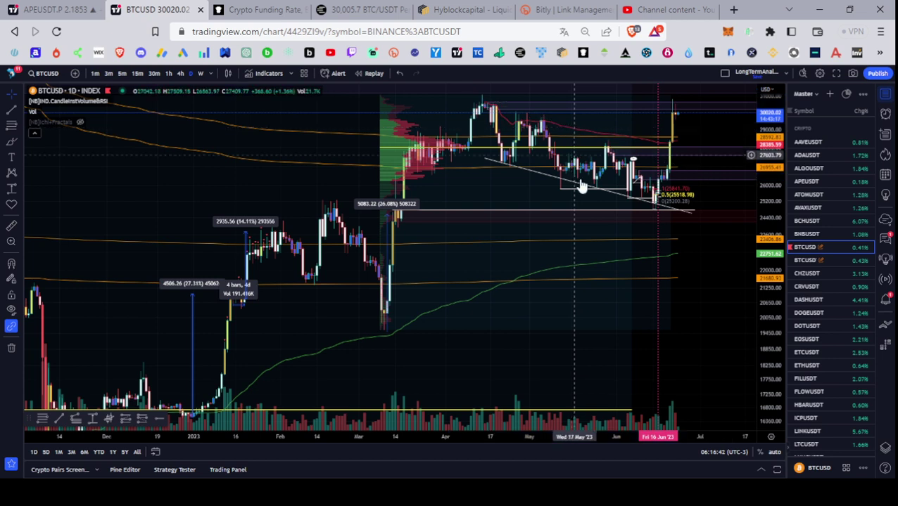
click(579, 190)
key(Delete)
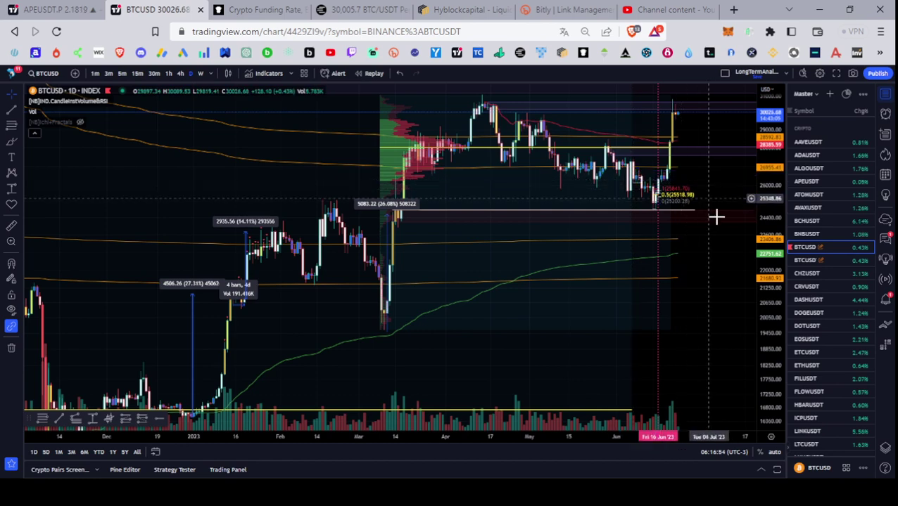
Step: Draw a rising trend line beneath the price lows from about 14,735 on 20 Nov 2022 to about 27,611 on 15 Jul 2023
drag(757, 204, 735, 292)
scroll(699, 292, down, 3)
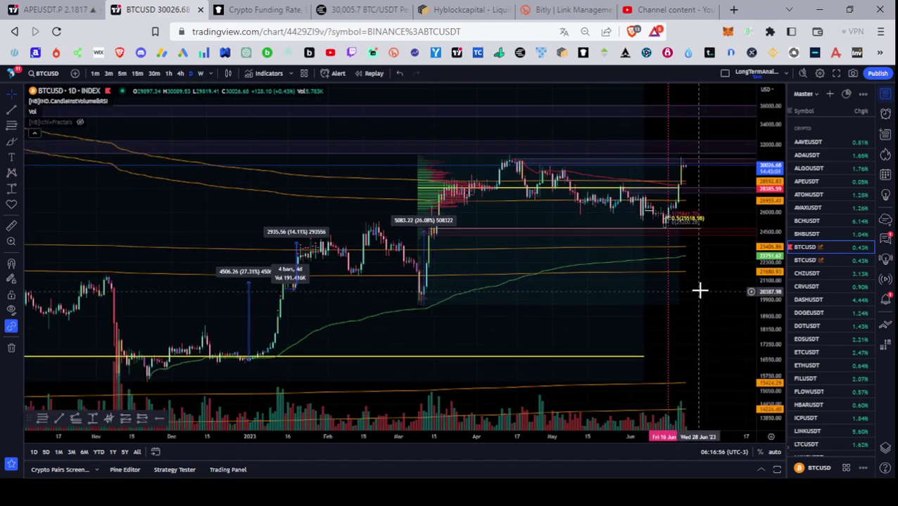
click(637, 246)
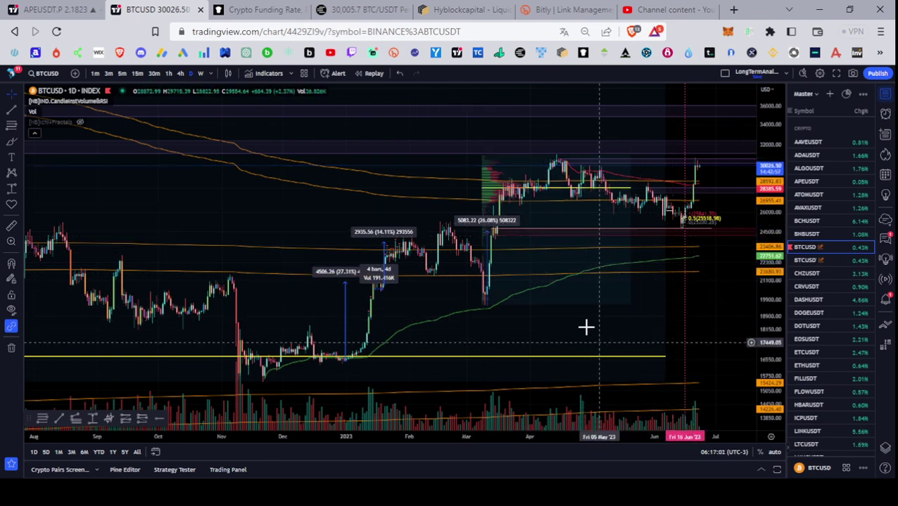
drag(582, 325, 529, 289)
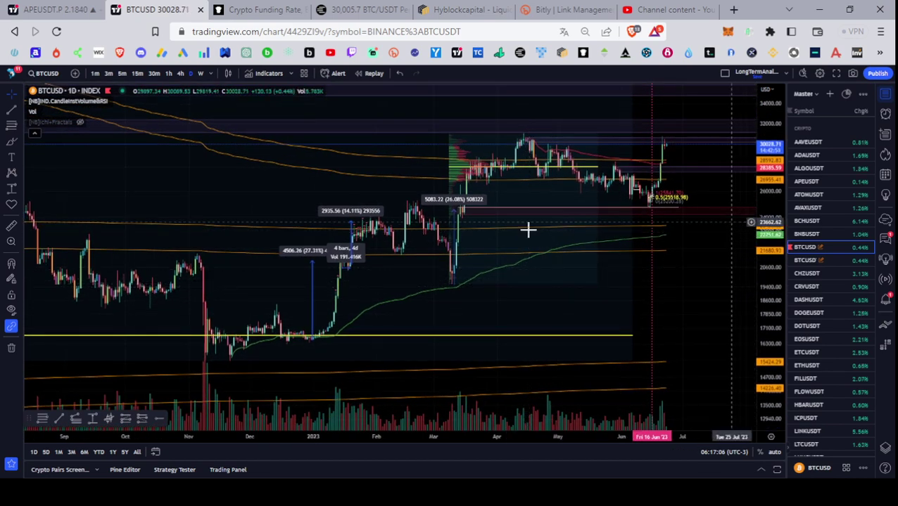
click(232, 378)
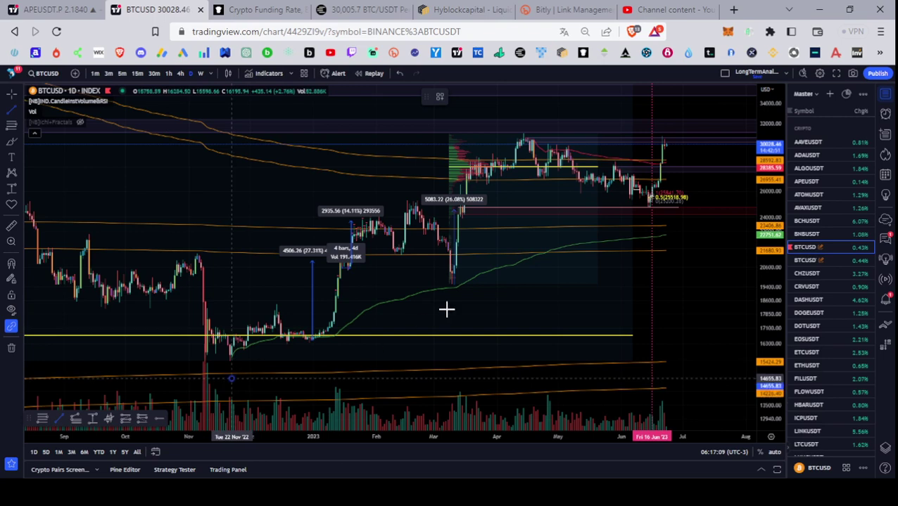
click(711, 171)
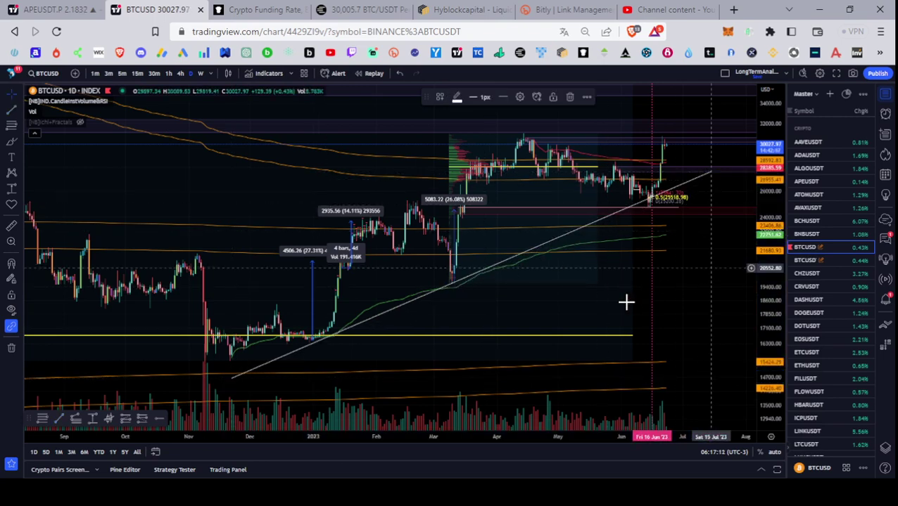
click(228, 378)
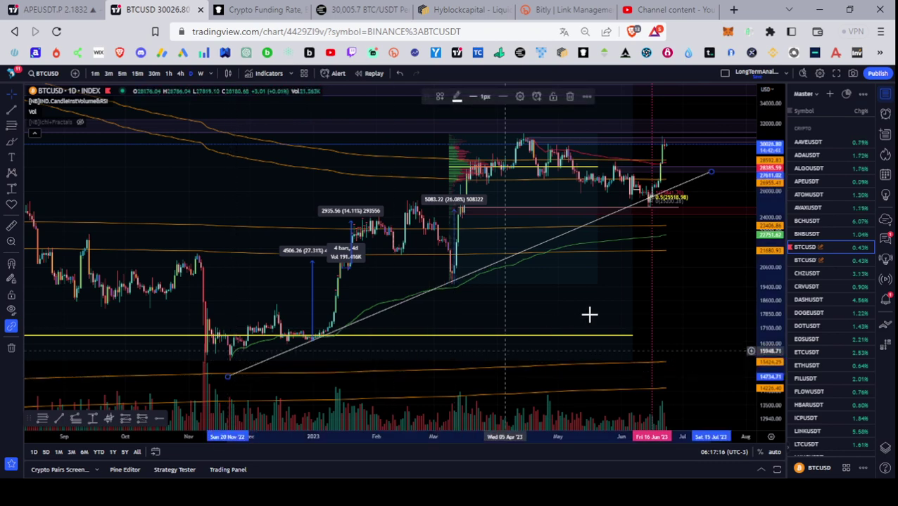
click(686, 300)
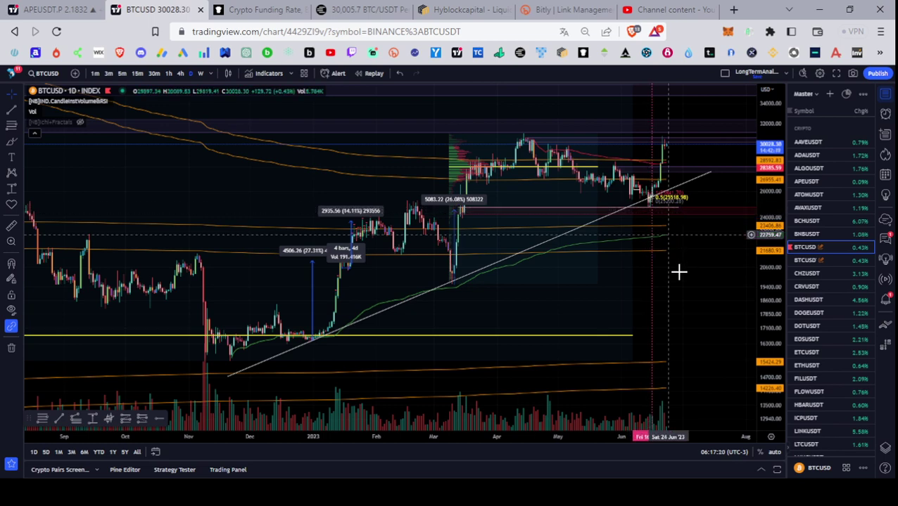
Step: Delete the rising trend line drawn beneath the price lows
drag(634, 296, 579, 321)
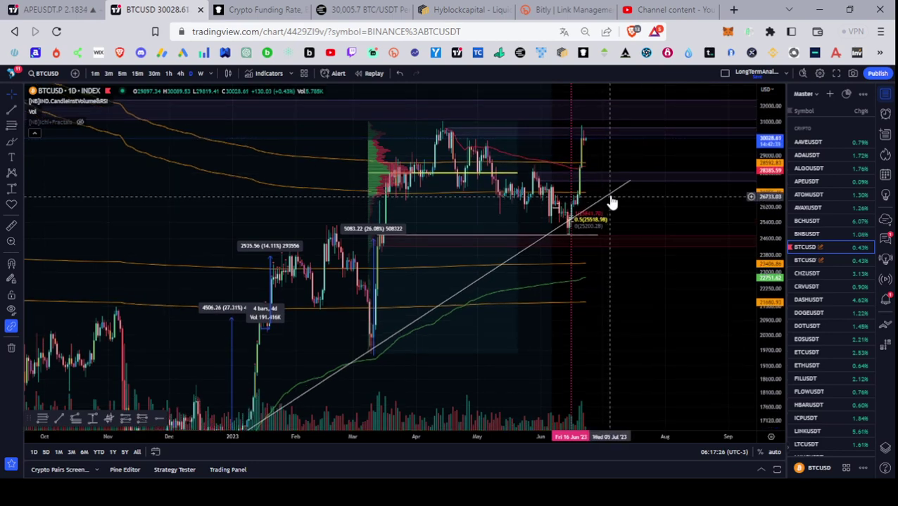
click(608, 194)
key(Delete)
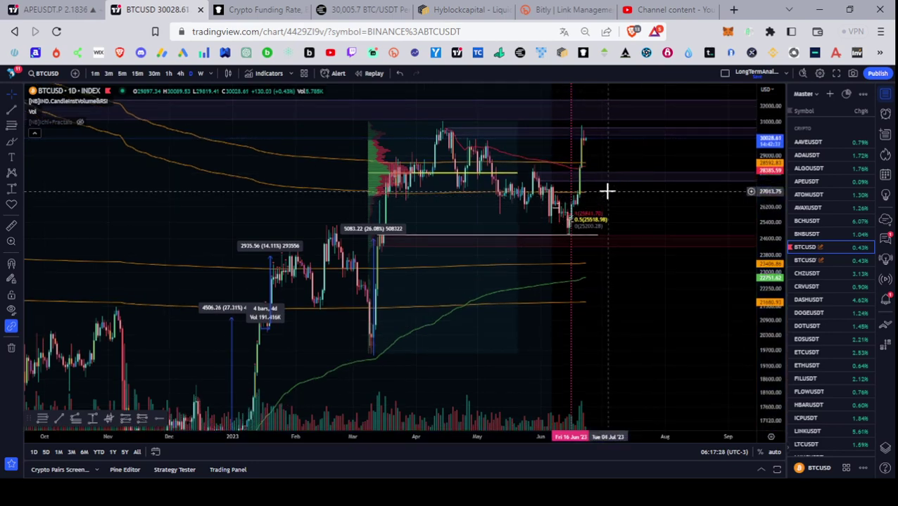
Step: Brush two arches across the BTCUSD chart from mid-March to late July 2023, meeting near the June low, and undo the drawing
scroll(456, 186, up, 2)
scroll(456, 185, up, 2)
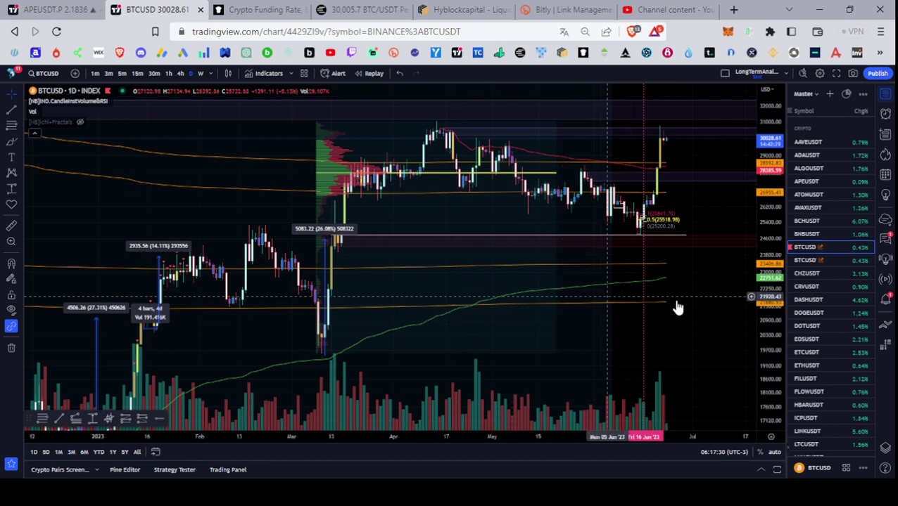
drag(472, 321, 401, 310)
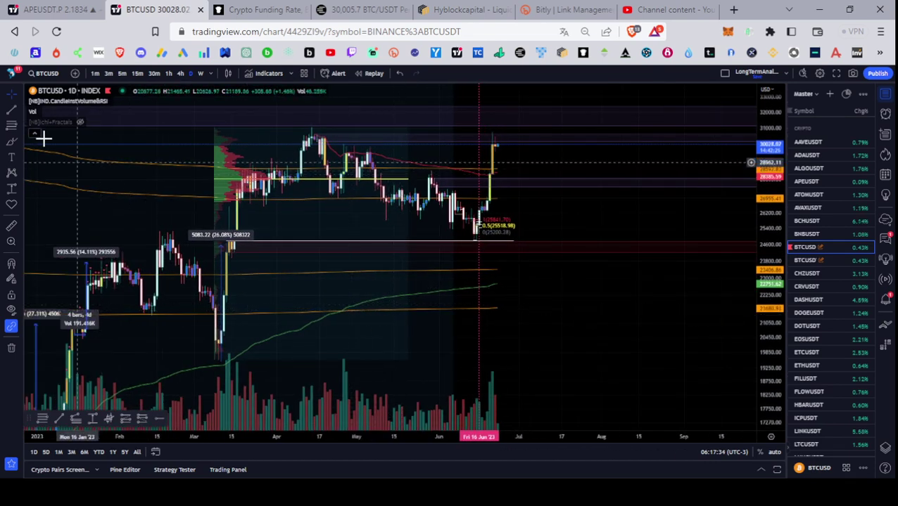
click(13, 143)
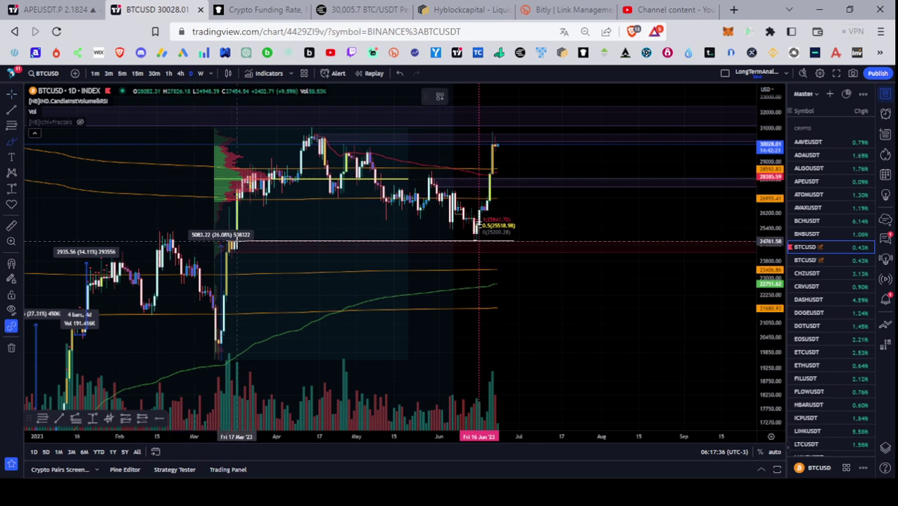
click(232, 241)
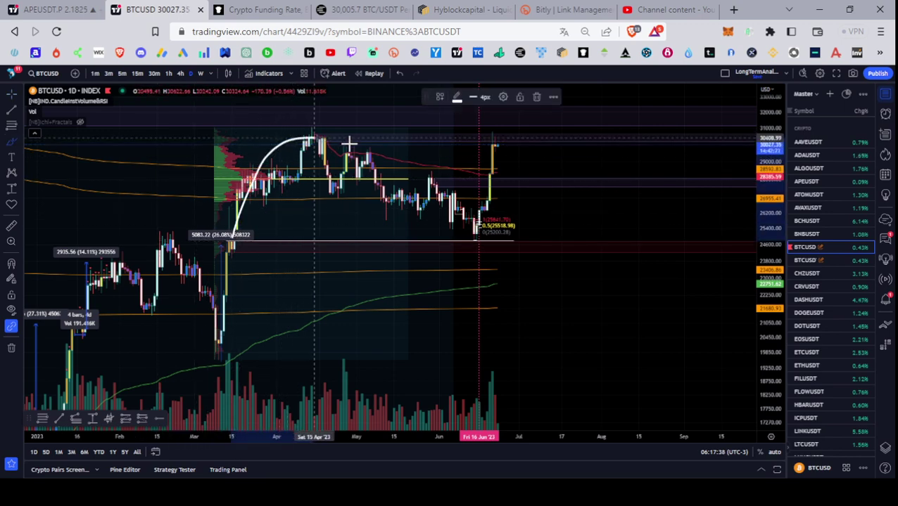
mouse_move(434, 209)
mouse_down()
mouse_move(467, 246)
mouse_move(477, 180)
mouse_move(519, 148)
mouse_move(584, 246)
mouse_up()
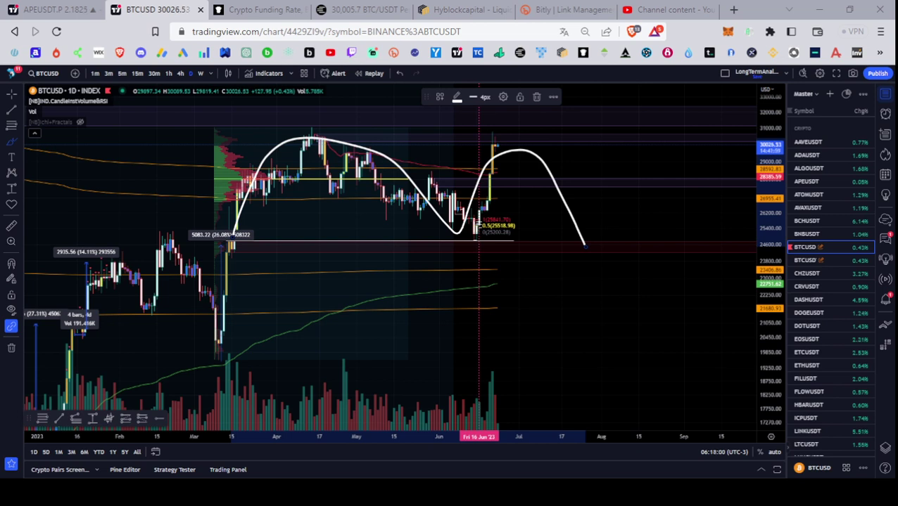
click(402, 75)
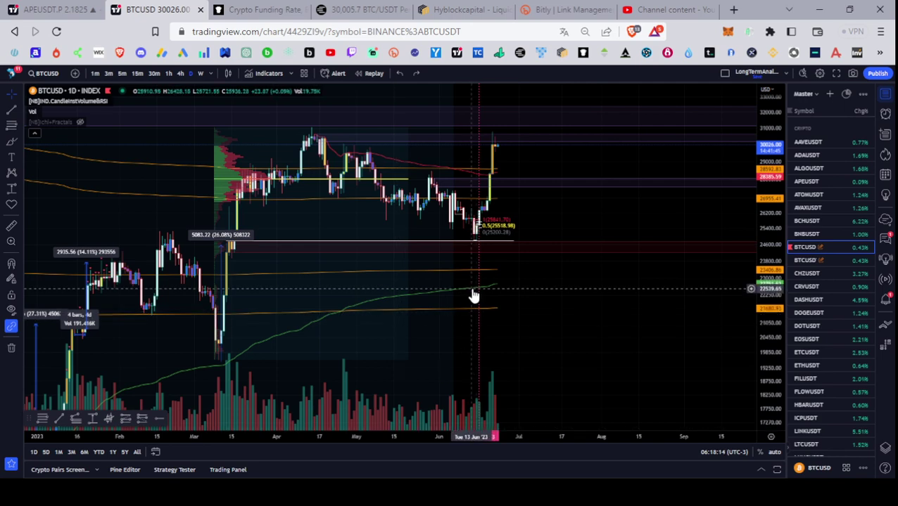
Step: Brush a nearly level baseline and two arches above it from January to August 2023, and undo both strokes
scroll(474, 296, down, 5)
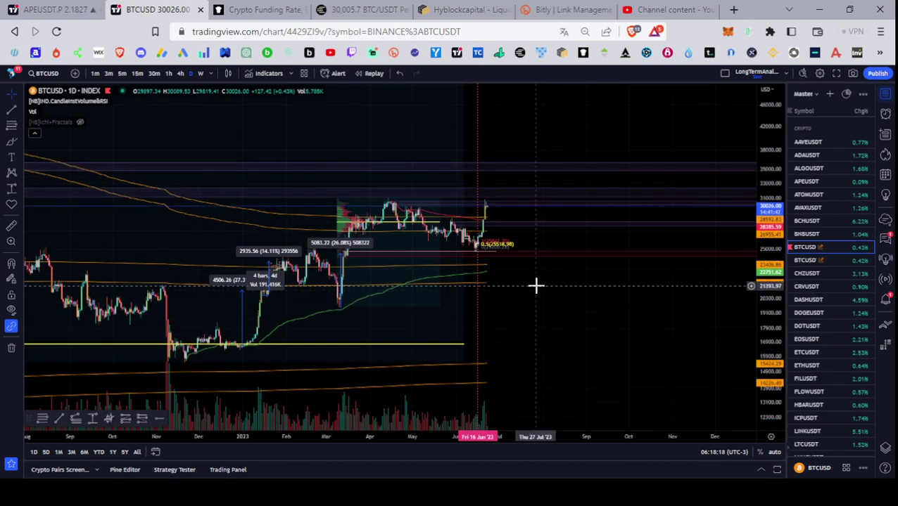
scroll(536, 286, down, 3)
drag(581, 295, 585, 266)
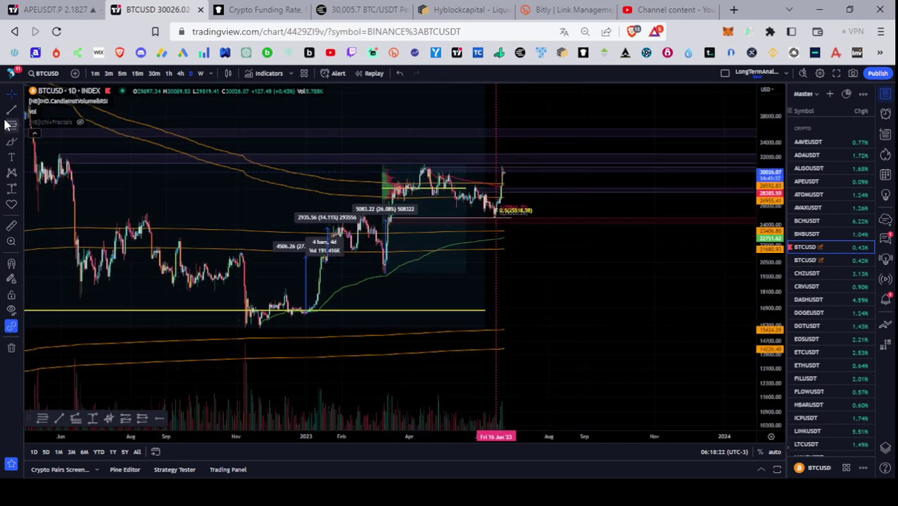
click(12, 141)
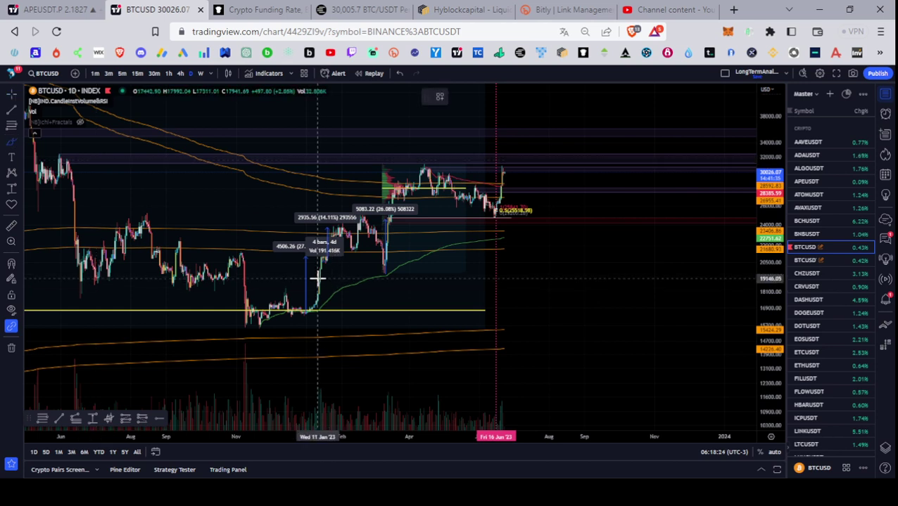
drag(317, 278, 563, 283)
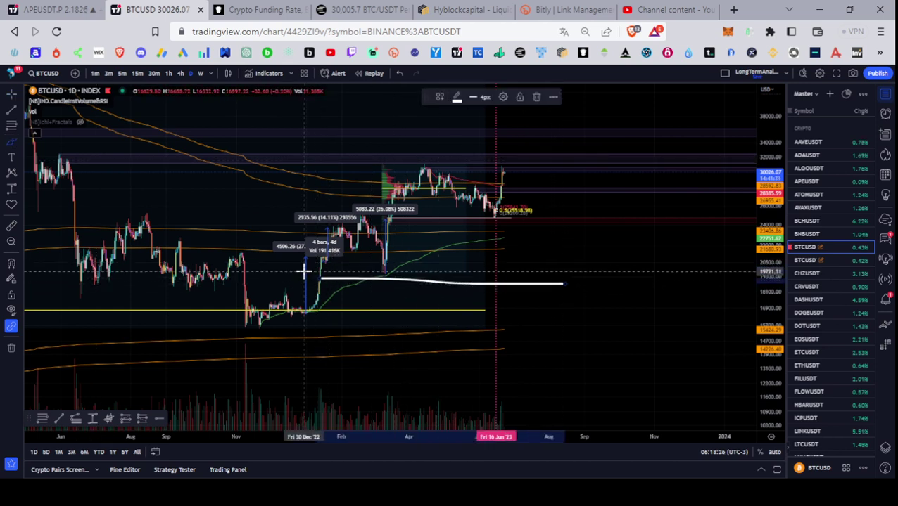
mouse_move(303, 271)
mouse_down()
mouse_move(355, 216)
mouse_move(390, 278)
mouse_move(492, 180)
mouse_move(565, 287)
mouse_up()
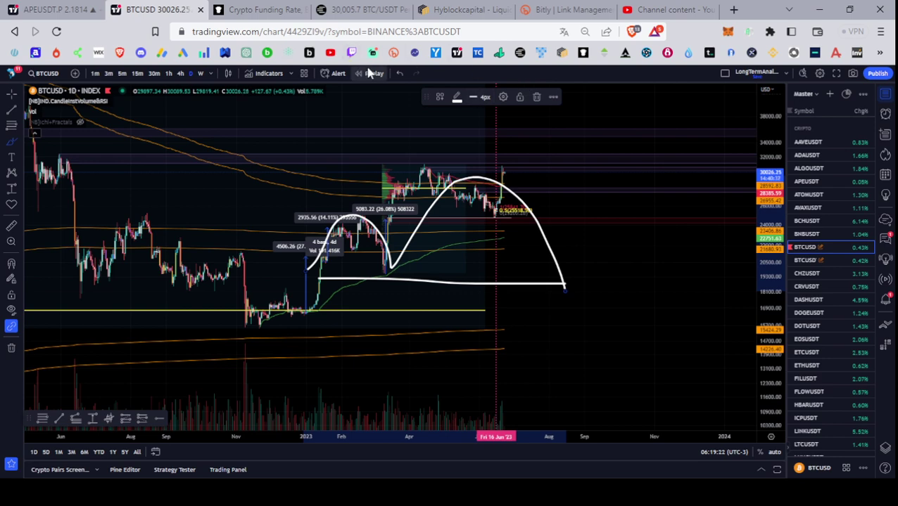
click(398, 73)
click(398, 73)
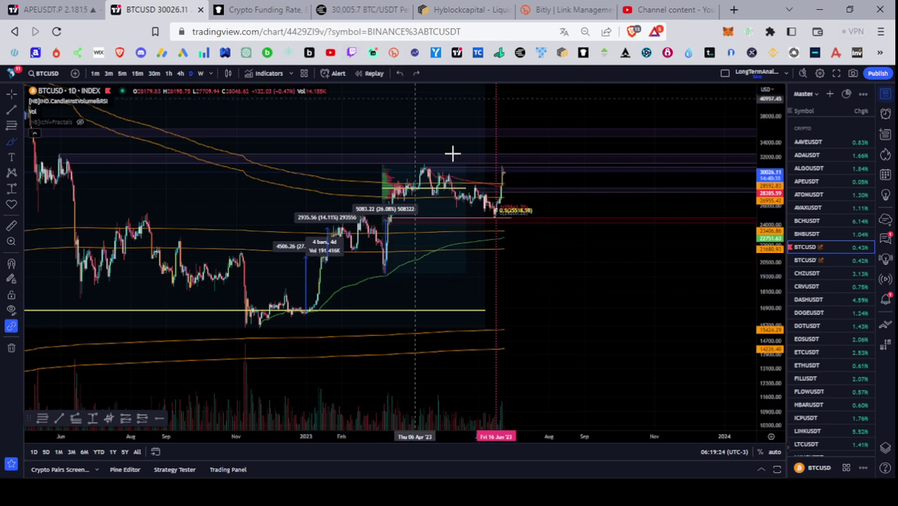
Step: Brush a cup-and-handle pattern from June 2022 to about September 2023, with a rim line near 32,000 and the cup curving beneath it
scroll(453, 174, down, 4)
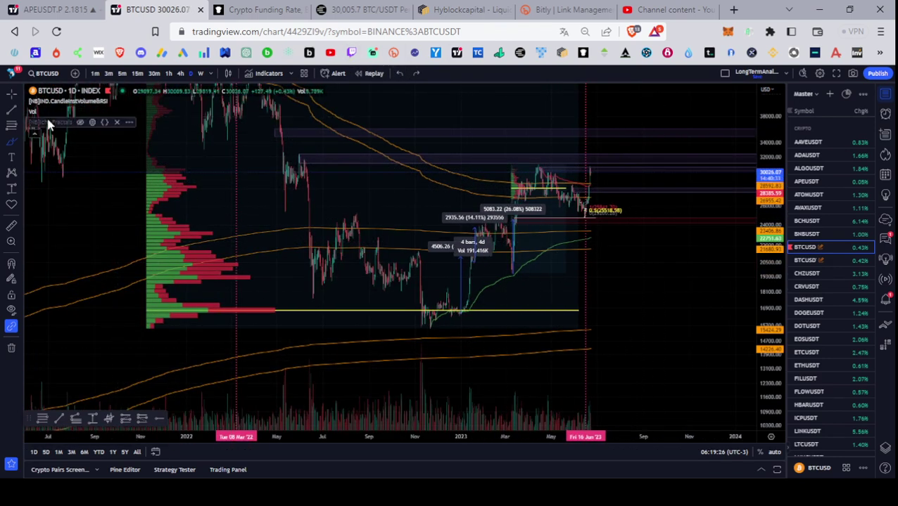
click(18, 144)
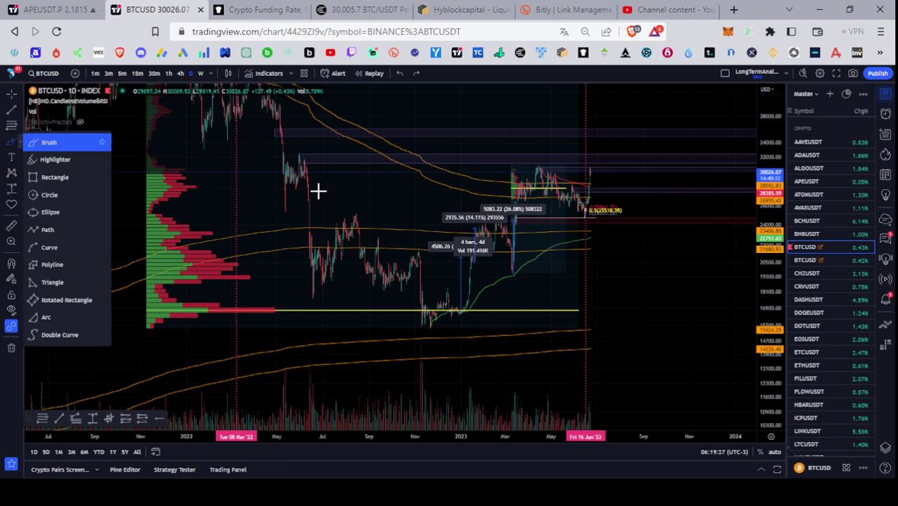
click(59, 145)
drag(300, 157, 642, 163)
mouse_move(294, 162)
mouse_down()
mouse_move(320, 220)
mouse_move(411, 313)
mouse_move(499, 287)
mouse_move(556, 173)
mouse_move(589, 212)
mouse_move(642, 165)
mouse_up()
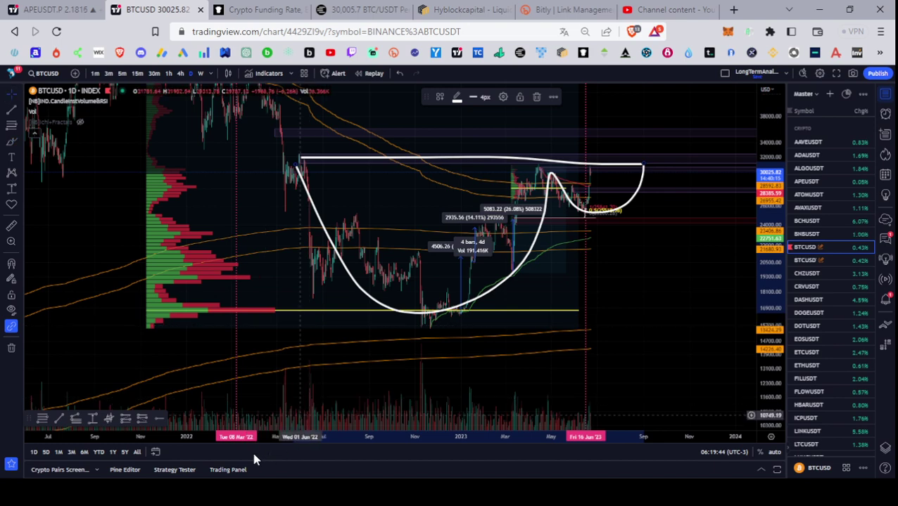
Step: Examine the drawn cup-and-handle pattern against the wider BTCUSD price history and the levels above its rim
drag(199, 437, 272, 441)
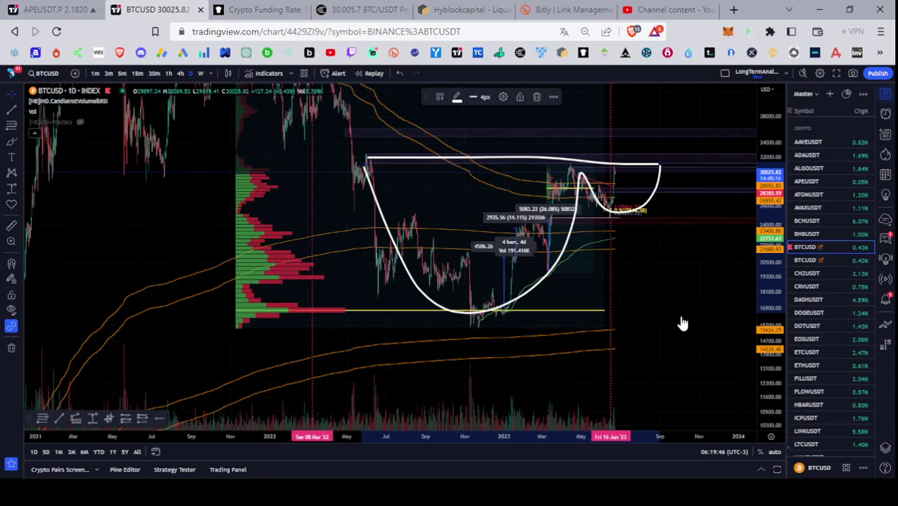
drag(678, 167, 667, 230)
drag(771, 143, 770, 202)
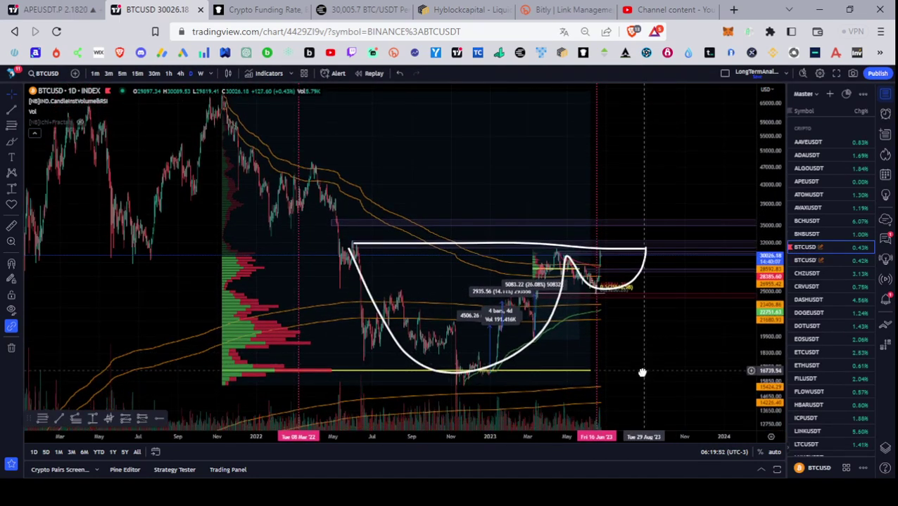
mouse_move(649, 363)
mouse_down()
mouse_move(641, 373)
mouse_move(628, 364)
mouse_up()
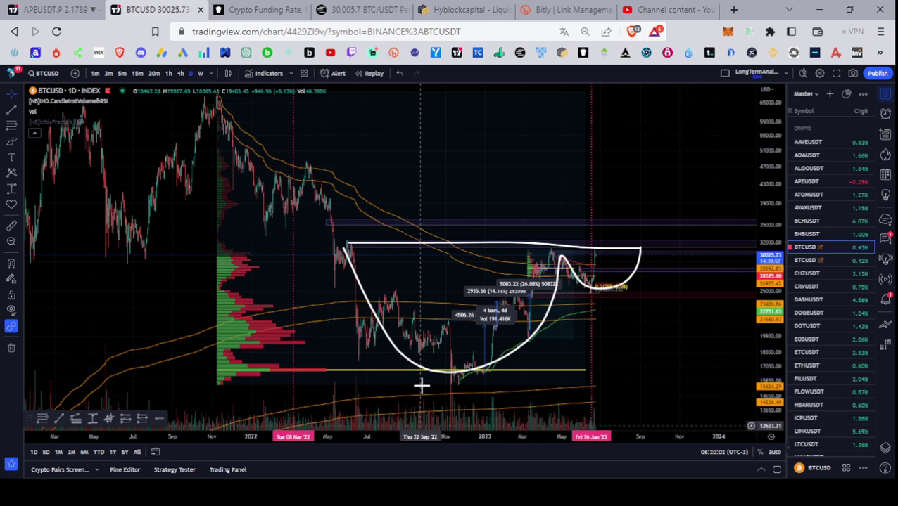
scroll(628, 396, down, 2)
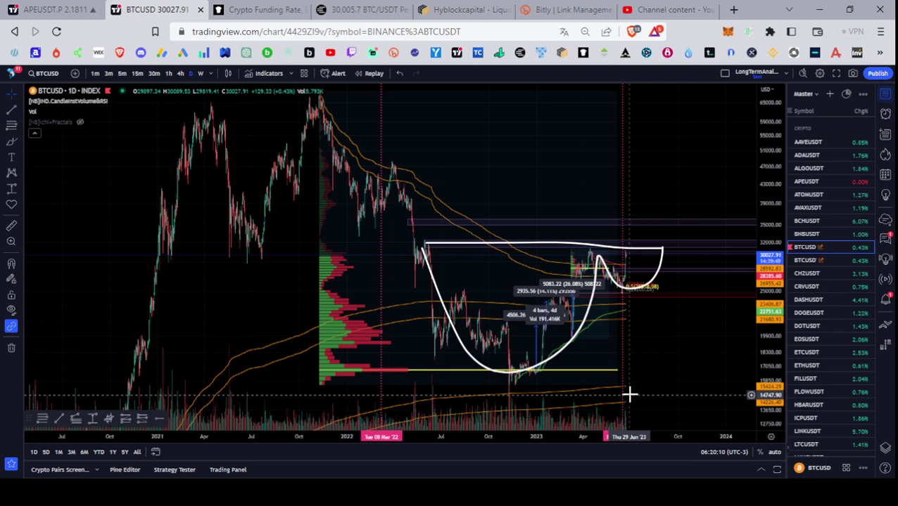
scroll(654, 350, up, 3)
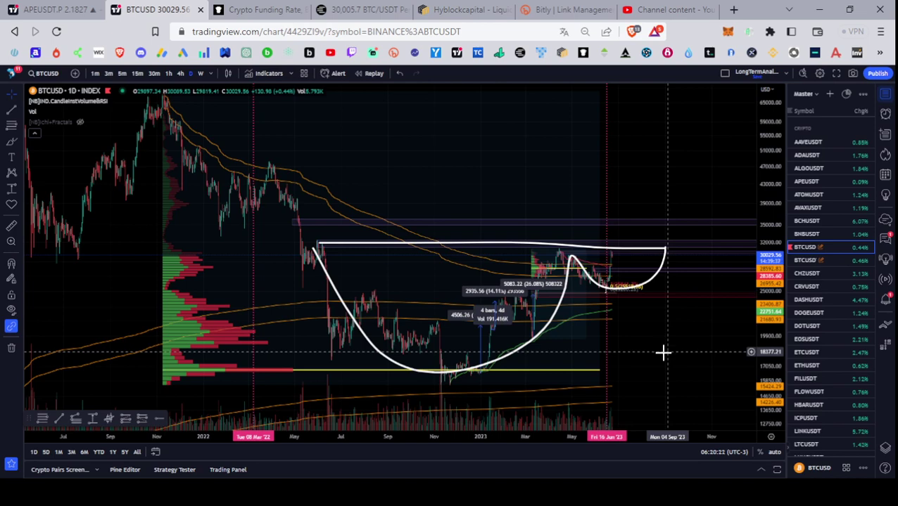
Step: Brush a small loop over the cup-and-handle rim line around mid-April 2023 and undo it
click(11, 145)
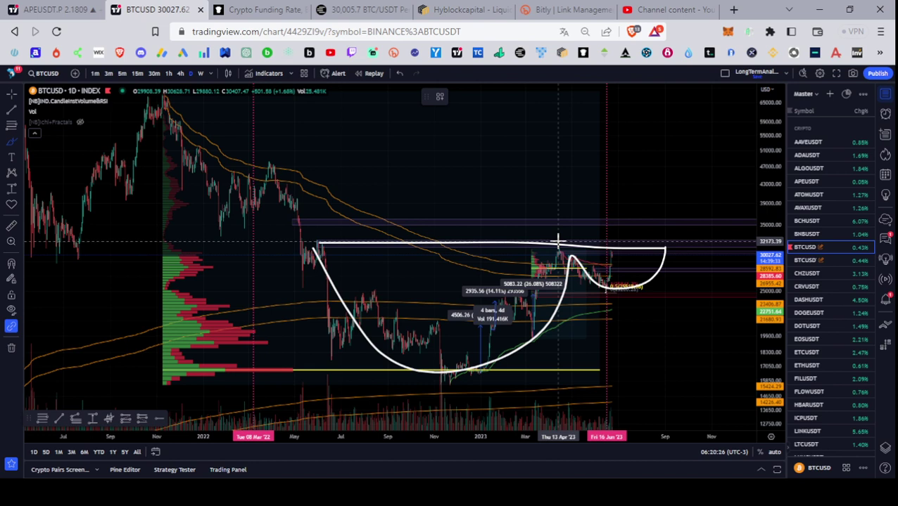
mouse_move(558, 247)
mouse_down()
mouse_move(567, 238)
mouse_move(551, 251)
mouse_up()
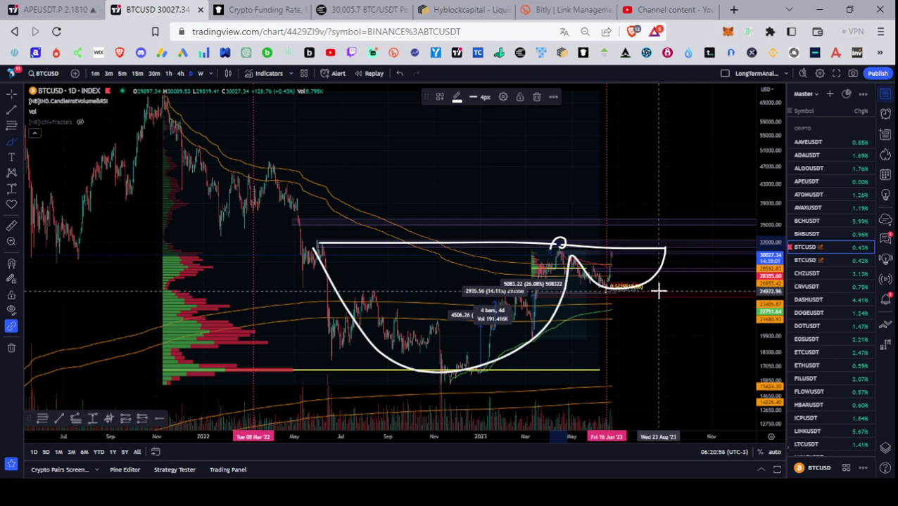
click(399, 73)
click(399, 74)
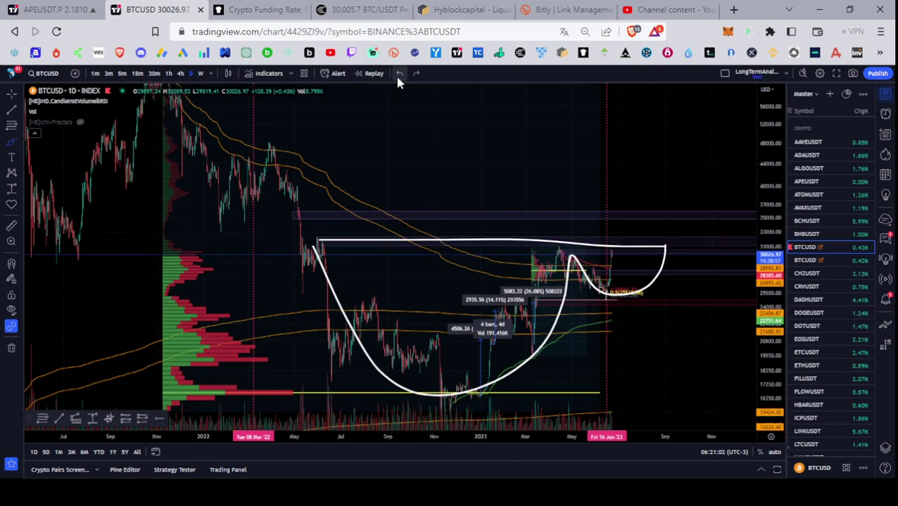
Step: Undo the remaining cup-and-handle brush strokes, including the rim line, on the BTCUSD chart
click(399, 74)
click(399, 74)
click(399, 74)
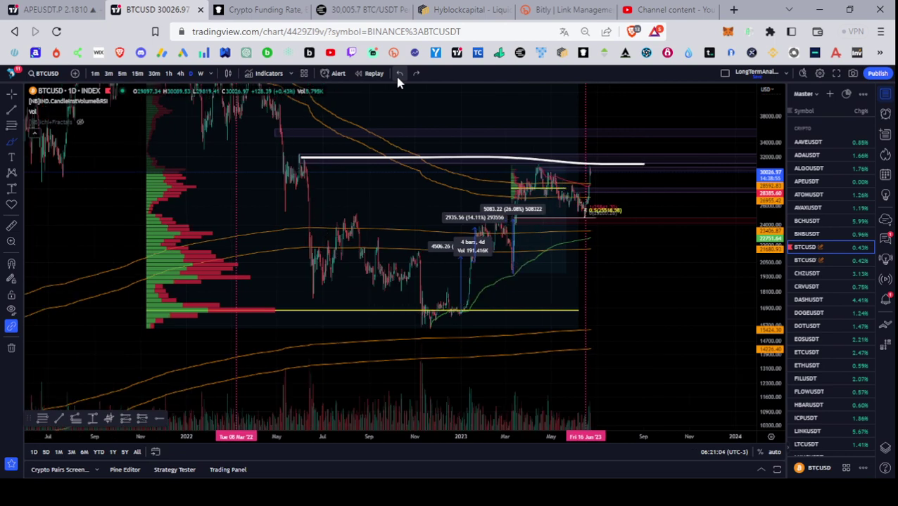
click(399, 74)
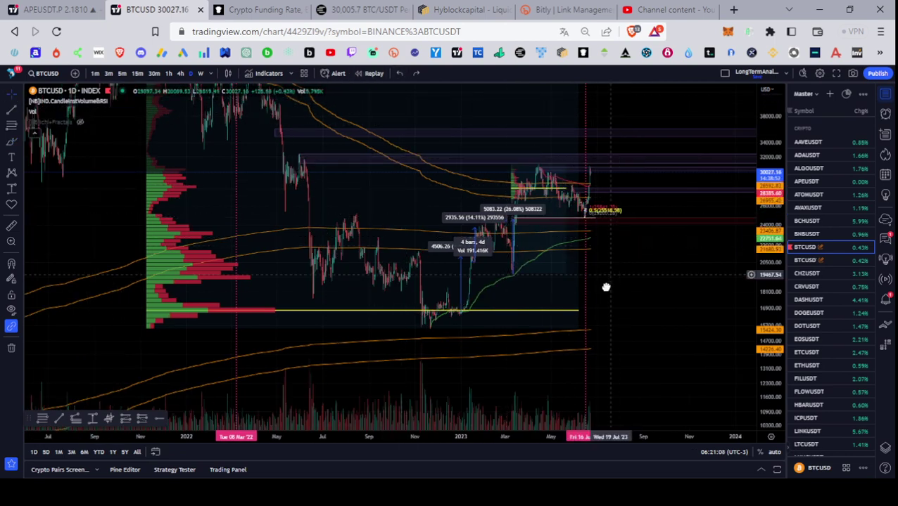
Step: Place a price range measurement on the BTCUSD chart from the November 2022 low at about 15,660 up to about 31,000
drag(605, 287, 573, 358)
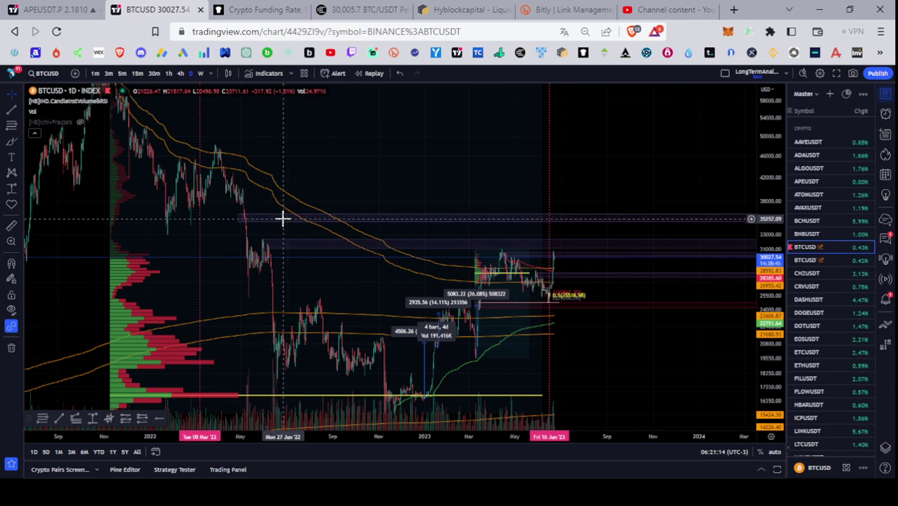
drag(770, 316, 770, 267)
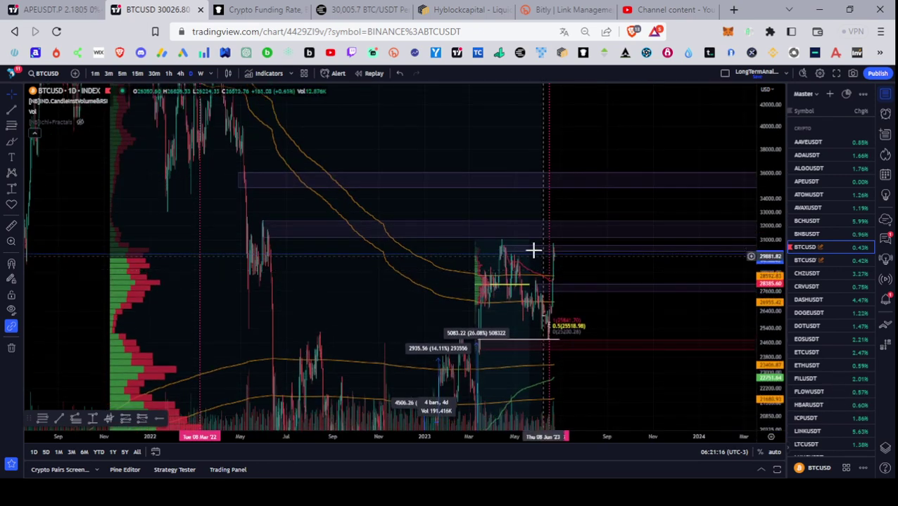
scroll(533, 250, up, 6)
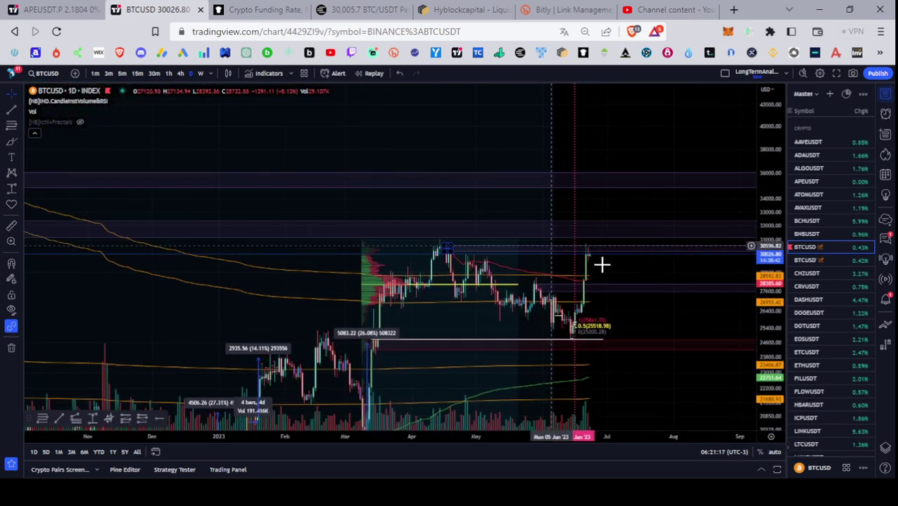
scroll(601, 264, down, 6)
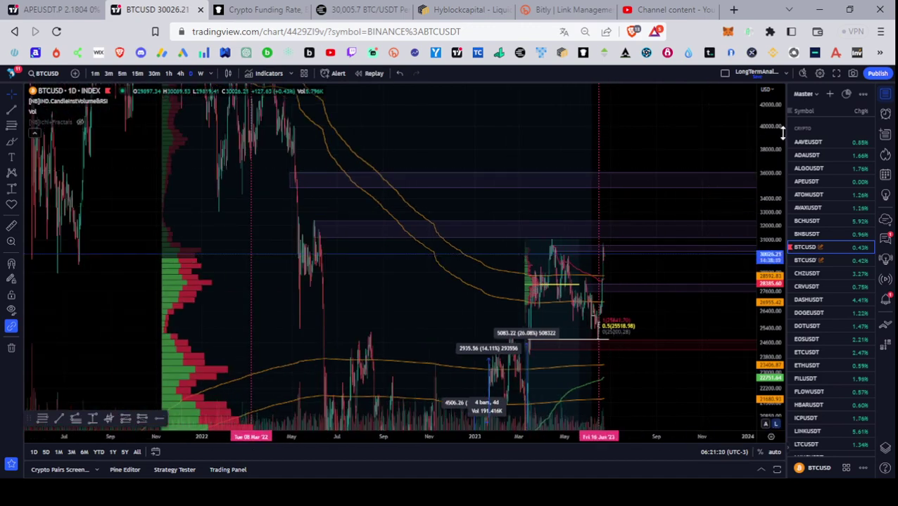
drag(781, 134, 771, 254)
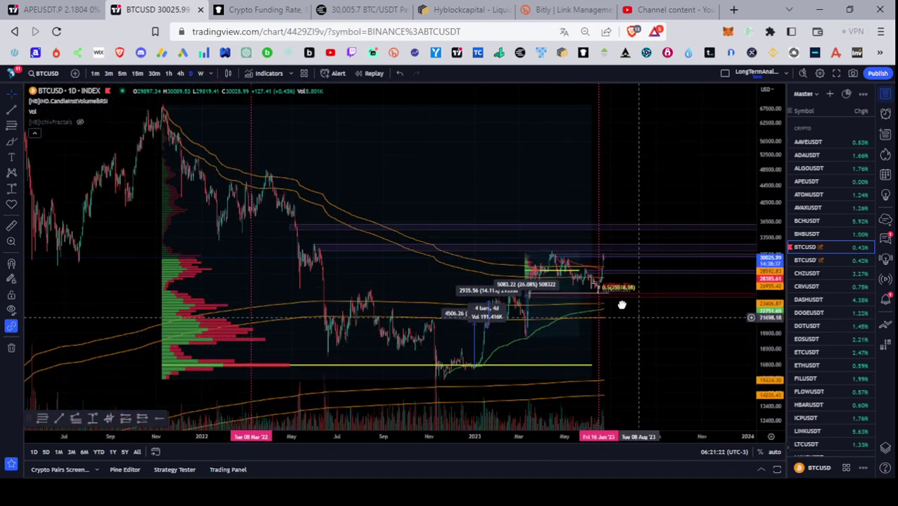
drag(621, 305, 580, 236)
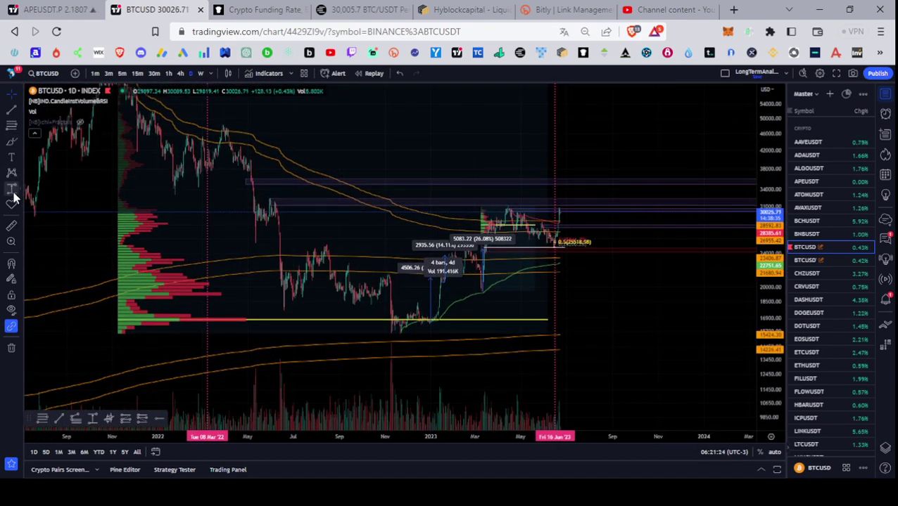
click(13, 191)
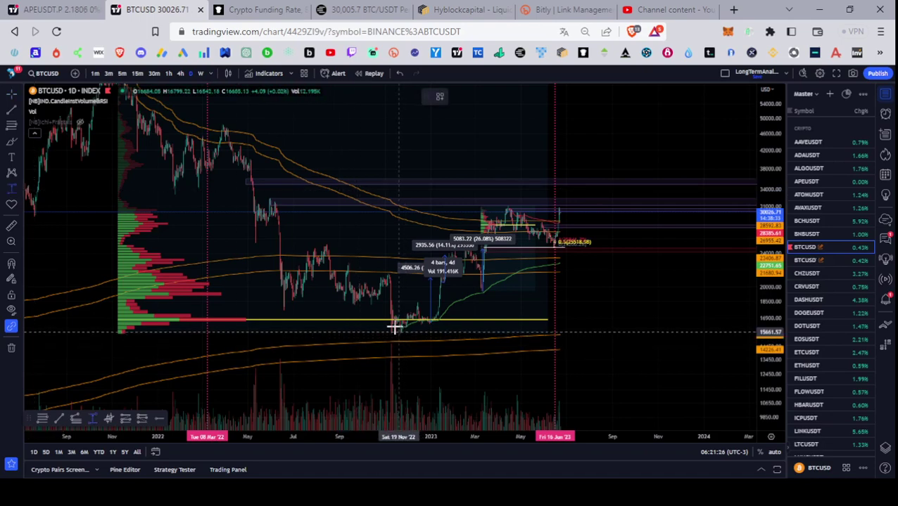
drag(394, 327, 397, 206)
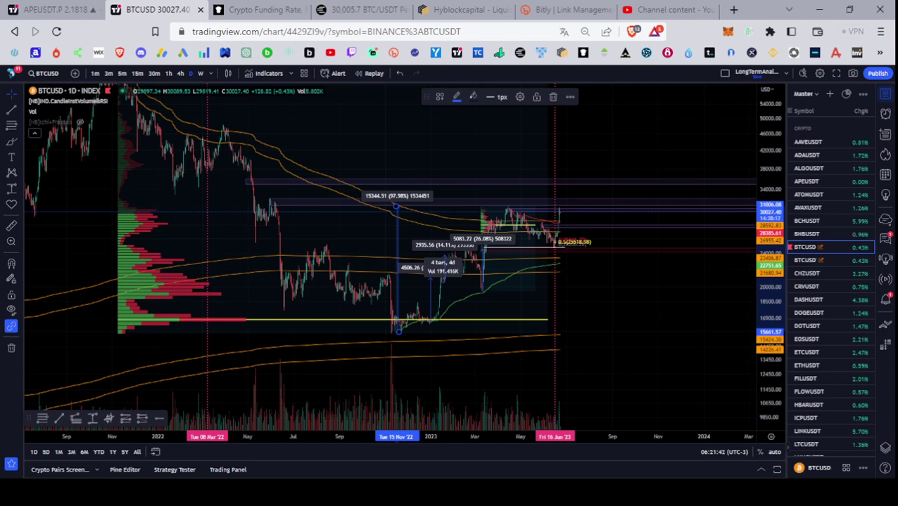
Step: Move the price range measurement to mid-June 2023 so it spans from about 31,450 to about 62,270, and deselect it
drag(651, 312, 657, 376)
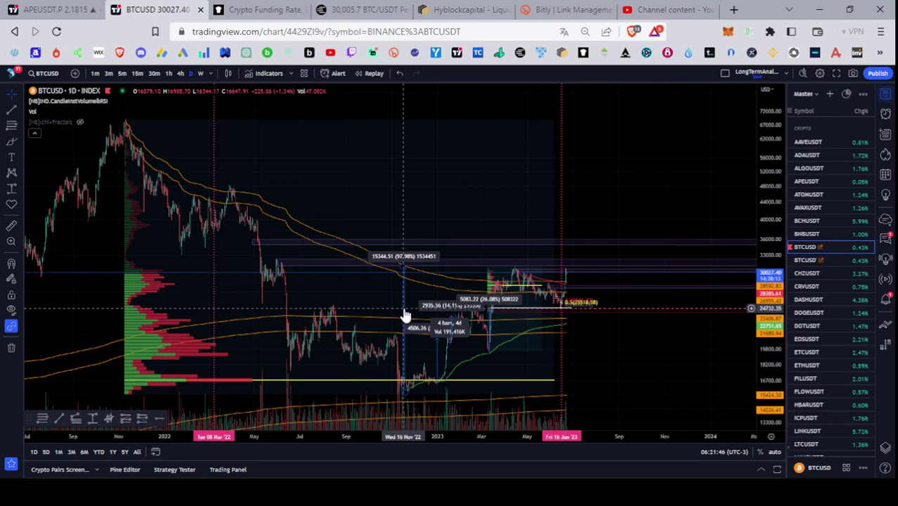
mouse_move(411, 300)
mouse_down()
mouse_move(518, 211)
mouse_move(543, 206)
mouse_move(567, 169)
mouse_move(562, 181)
mouse_up()
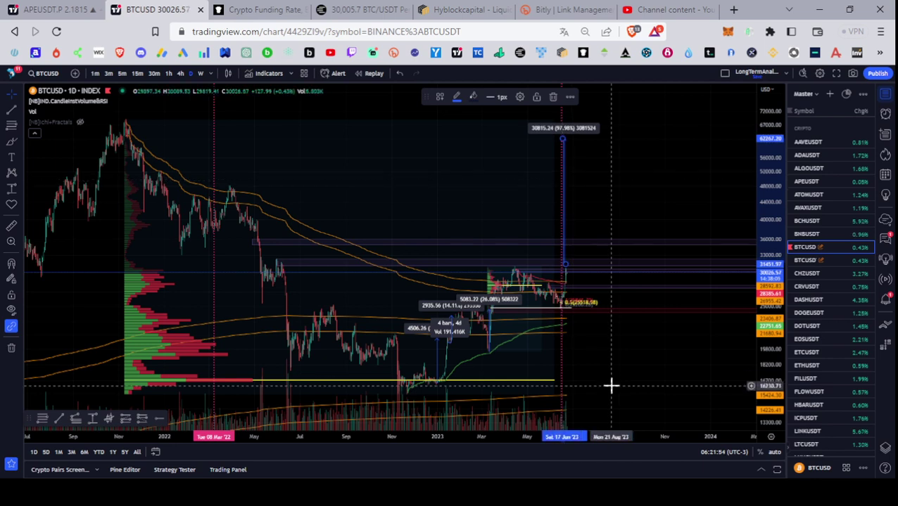
click(610, 385)
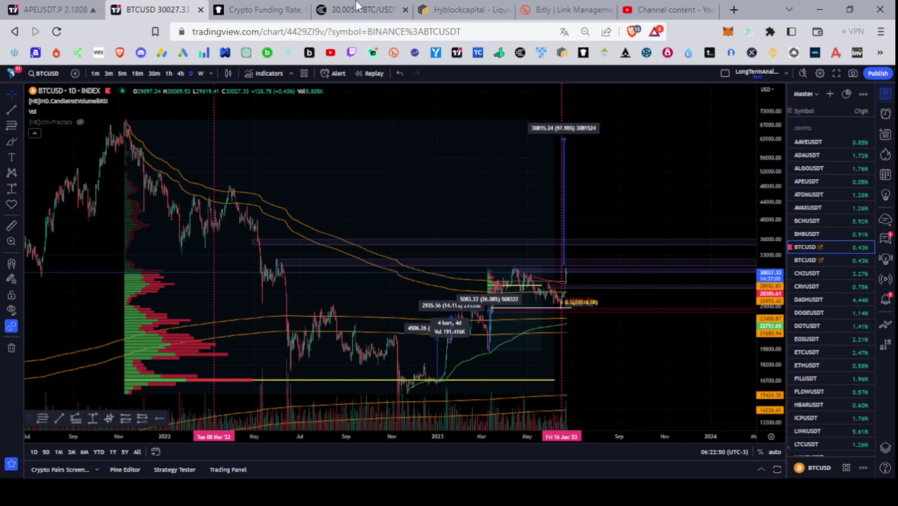
Step: Switch to the Coinalyze BTC/USDT Perp price chart, accept the cookie notice, and keep the daily interval
click(356, 7)
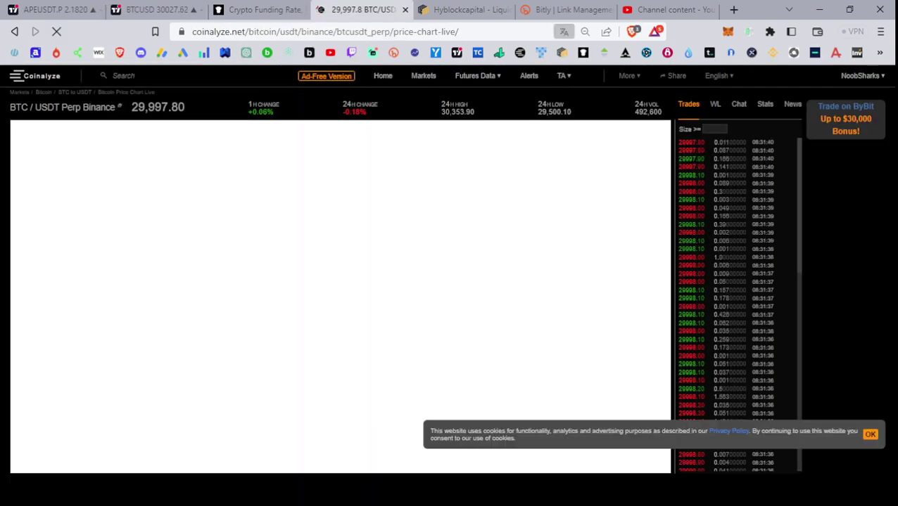
click(870, 434)
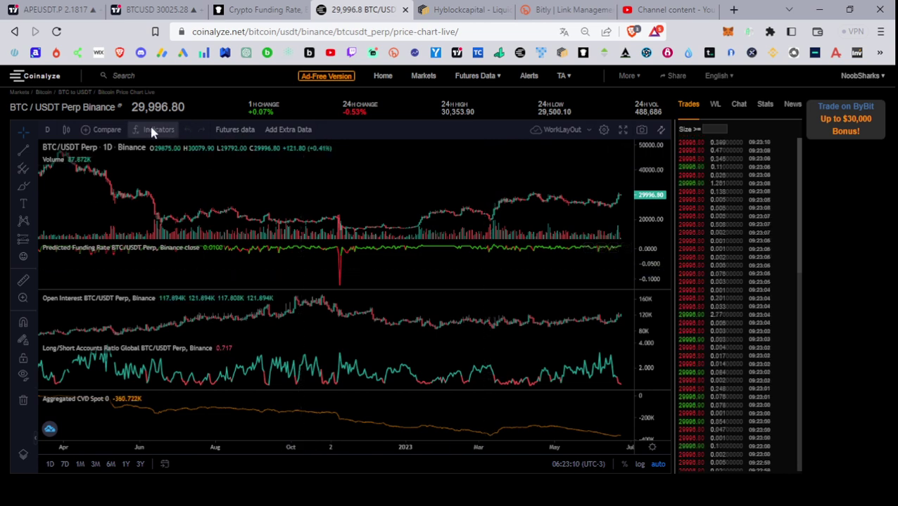
click(47, 133)
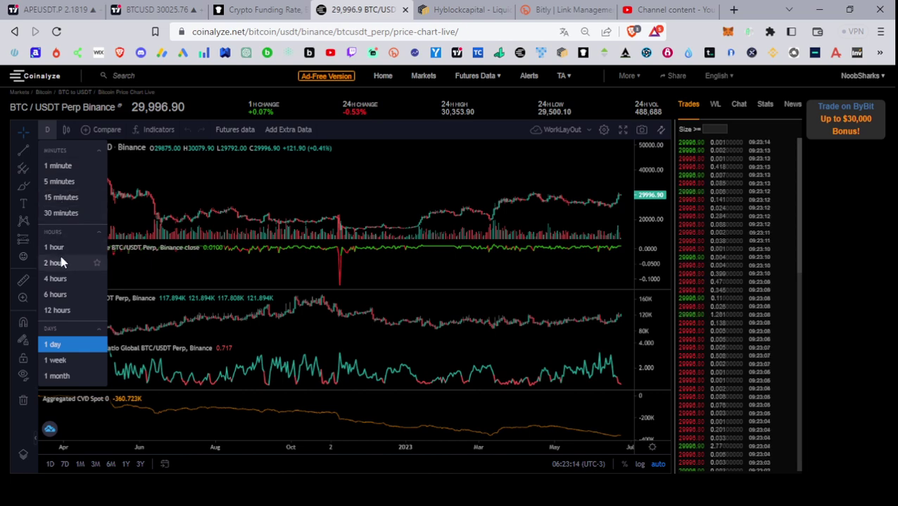
click(43, 138)
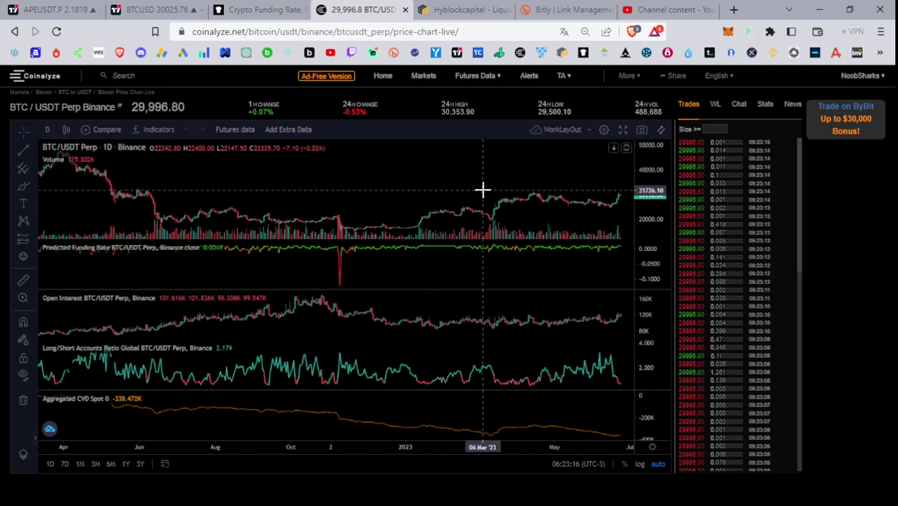
Step: Examine the 2023 price moves against funding rate, open interest, long/short accounts ratio and aggregated spot CVD
scroll(483, 190, up, 1)
scroll(482, 190, up, 4)
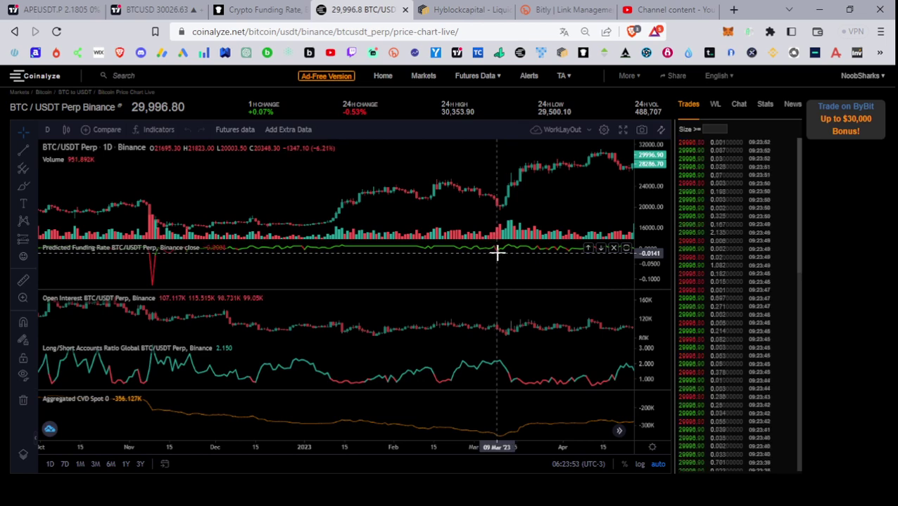
drag(531, 213, 417, 206)
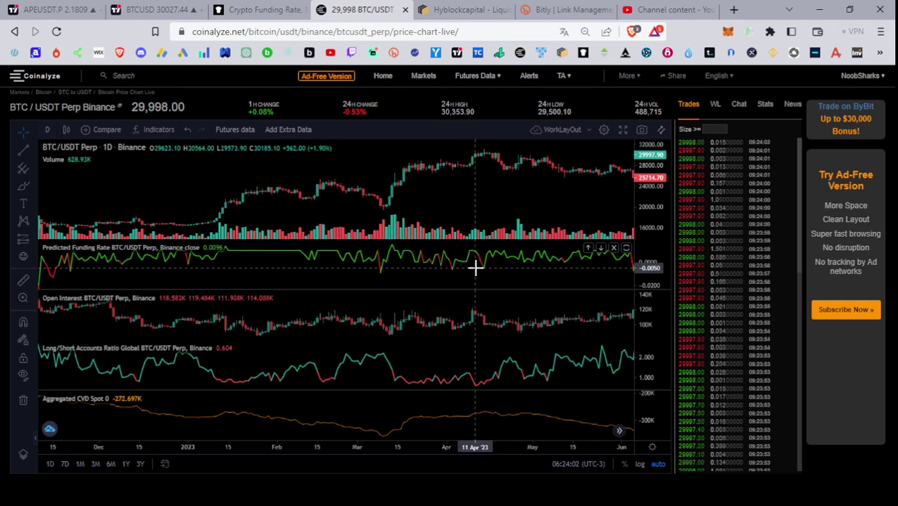
drag(527, 203, 324, 199)
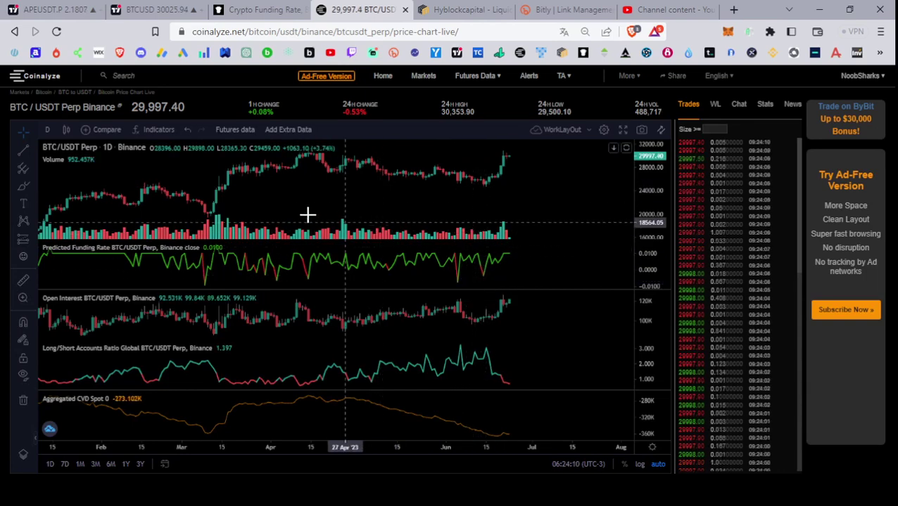
scroll(408, 210, down, 2)
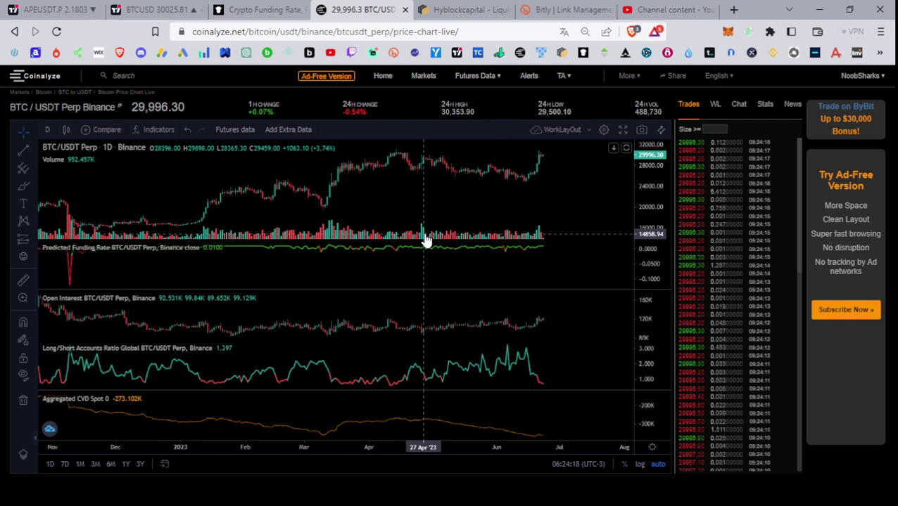
Step: Maximize the price pane and draw two horizontal trend lines from 9 March 2023, at about 20,640 and just below at the swing low
double_click(399, 186)
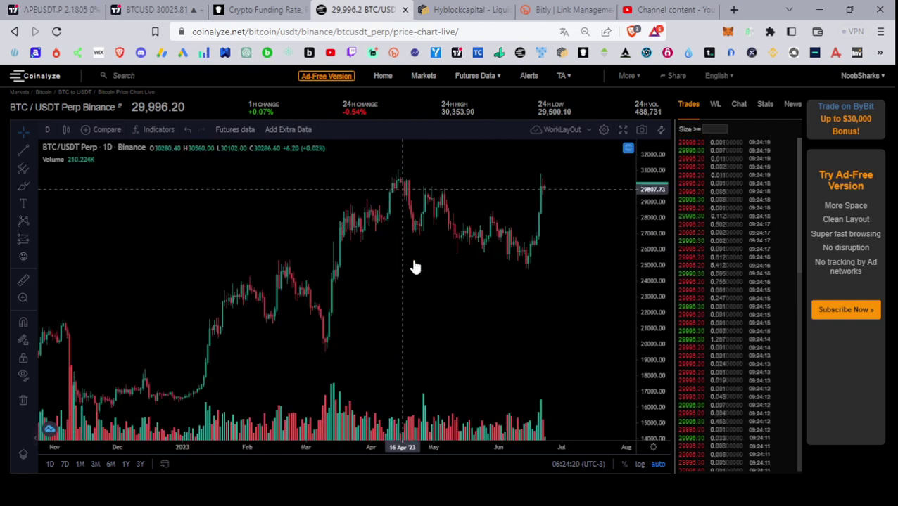
scroll(349, 362, up, 3)
drag(349, 362, 541, 231)
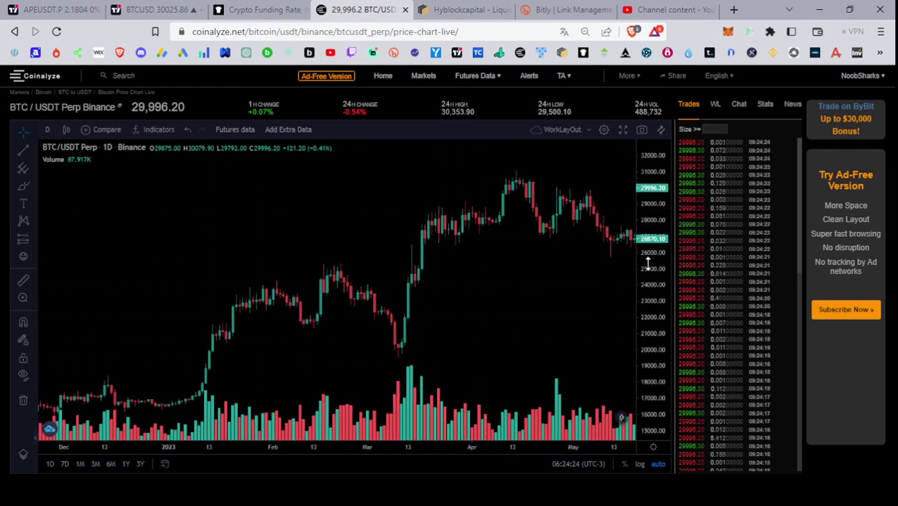
drag(652, 246, 651, 271)
click(27, 151)
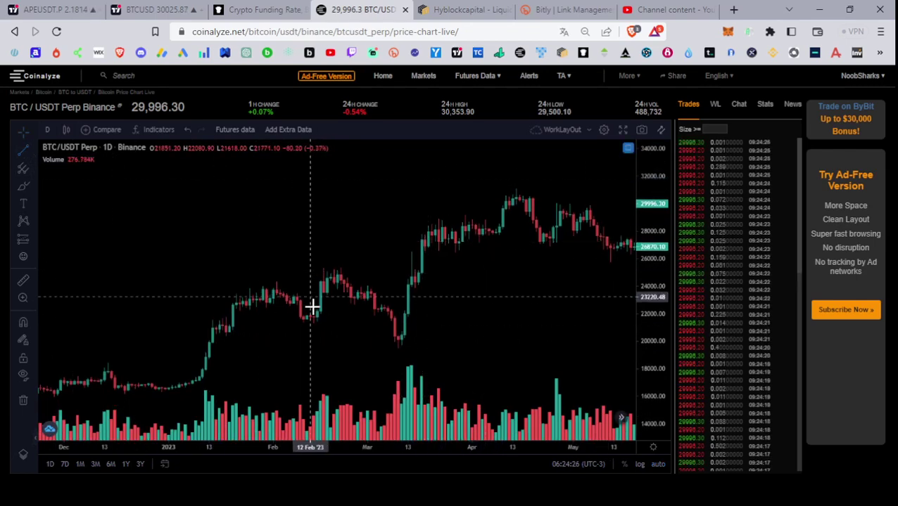
drag(515, 332, 396, 332)
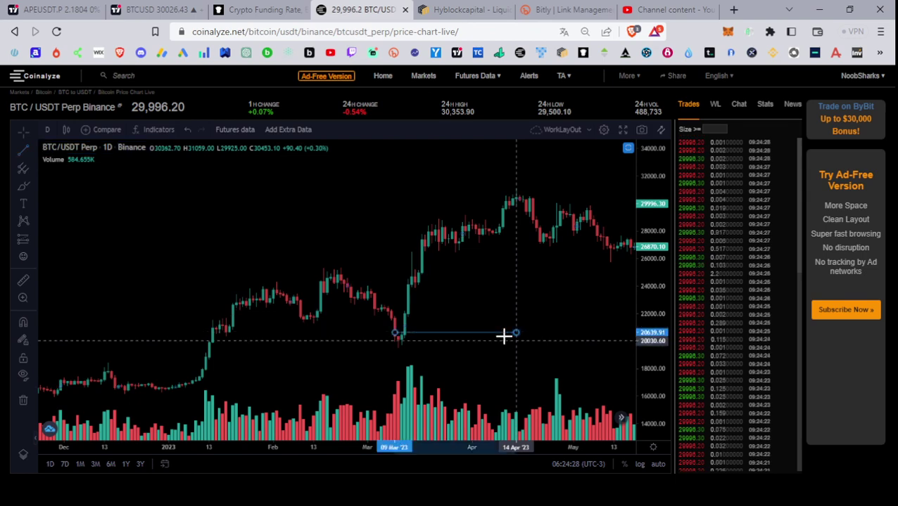
click(436, 304)
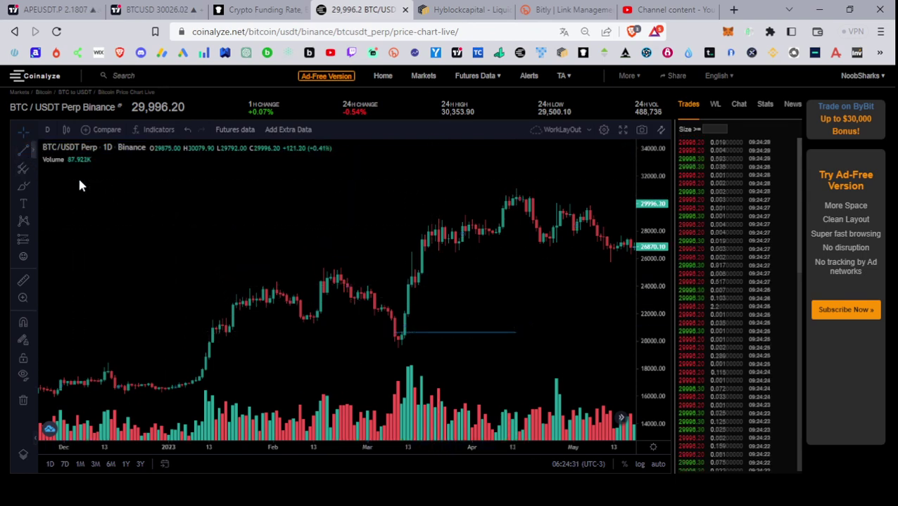
click(24, 150)
drag(438, 347, 482, 347)
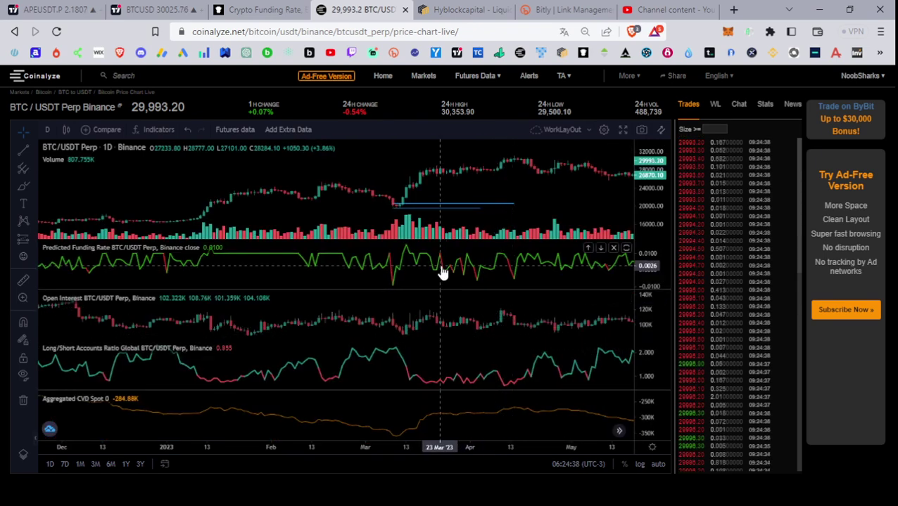
Step: Maximize the price pane and draw two horizontal trend lines from late March 2023, at about 28,600 and 27,740
double_click(439, 178)
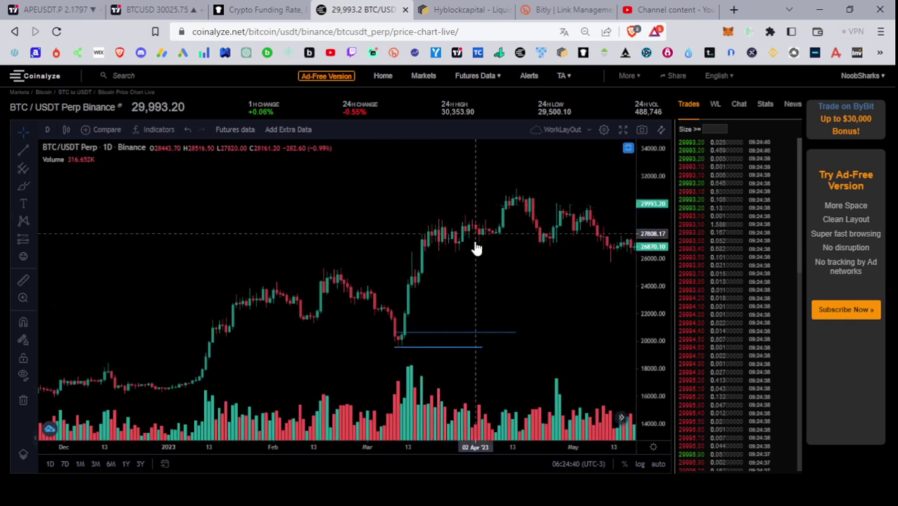
scroll(458, 275, up, 3)
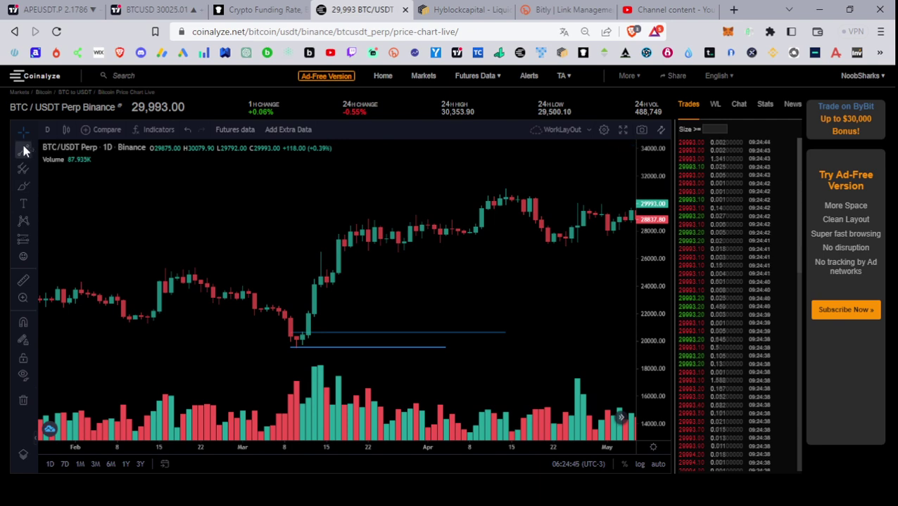
click(404, 223)
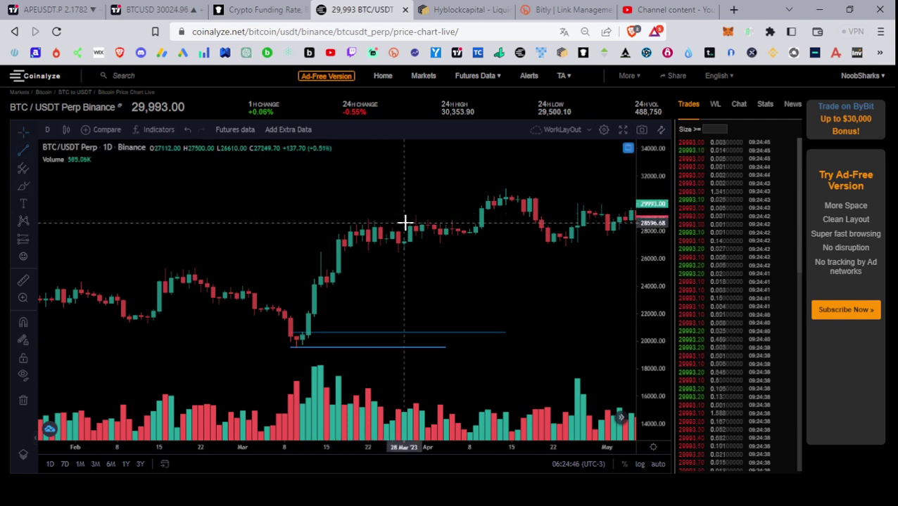
click(506, 227)
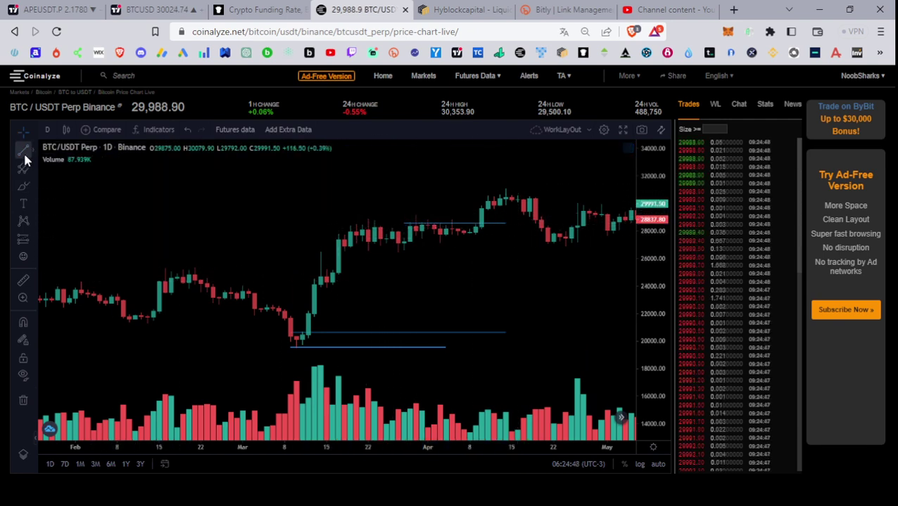
click(410, 237)
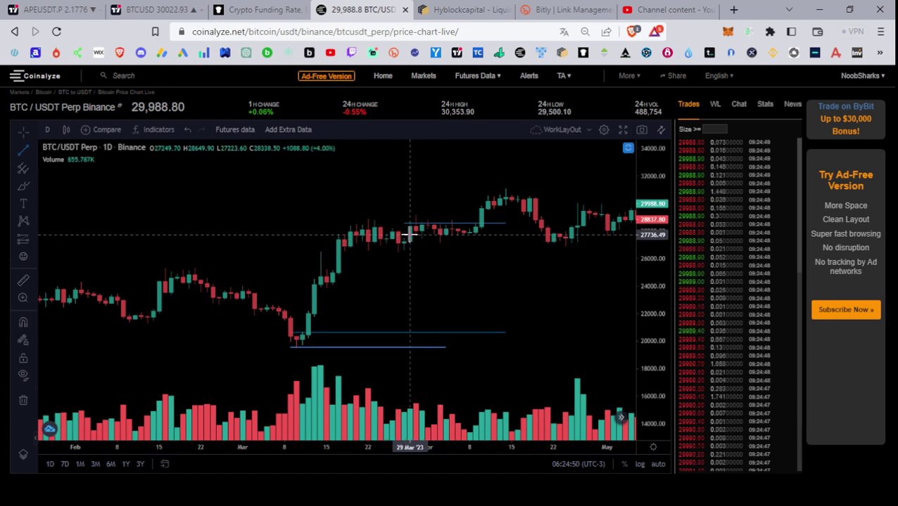
click(511, 242)
Step: Place vertical lines on 8 April and 13 April 2023 across the price and indicator panes
click(497, 263)
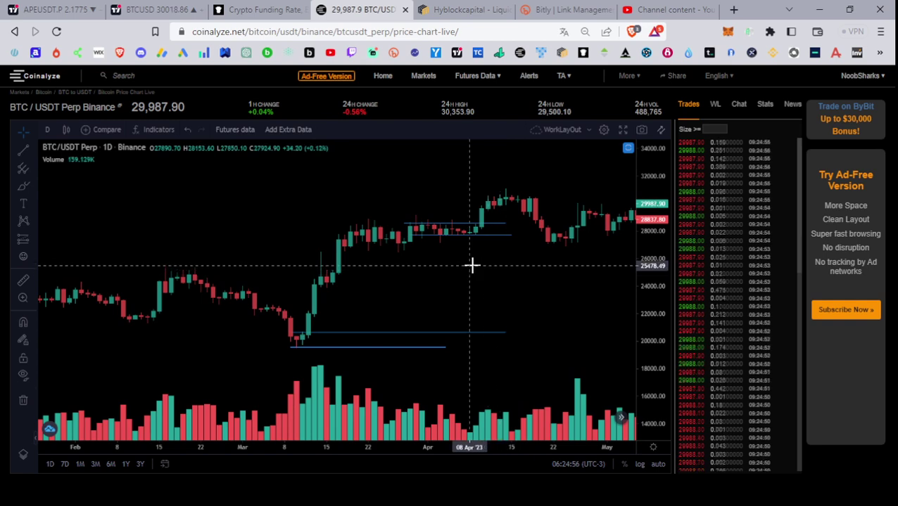
click(470, 265)
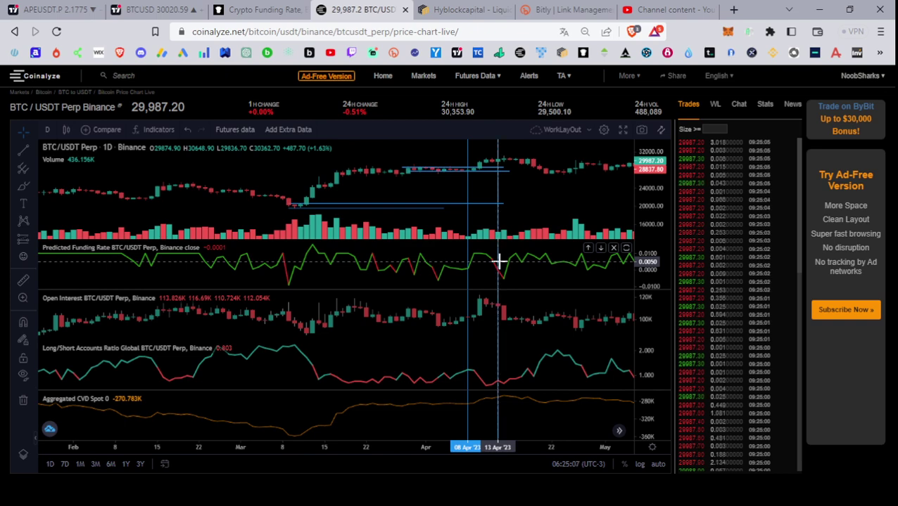
Step: Draw two horizontal trend lines in the maximized price pane from 13 April 2023, at about 29,815 and about 30,600
double_click(520, 183)
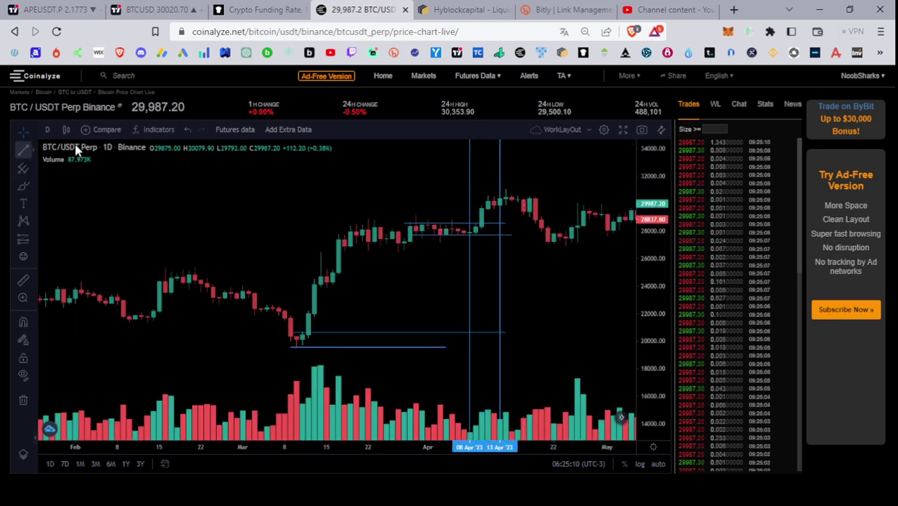
click(32, 151)
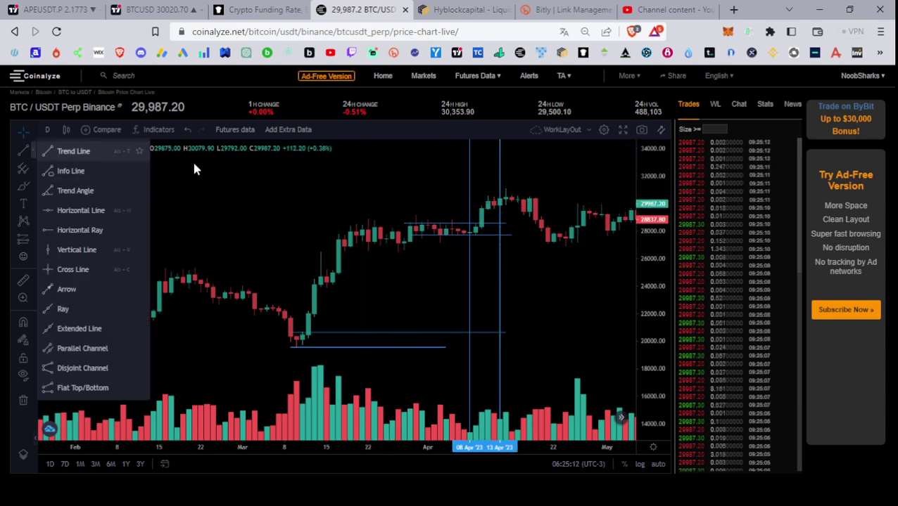
key(alt+t)
click(548, 209)
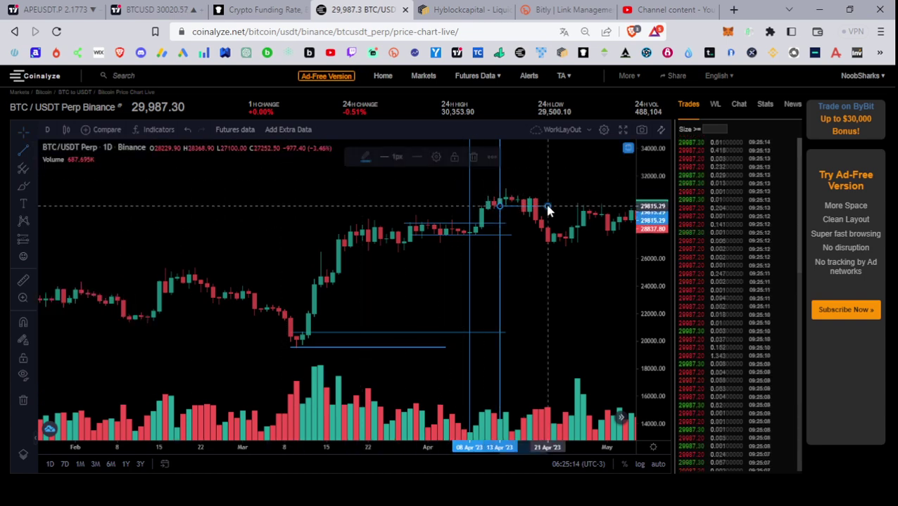
click(548, 209)
key(alt+t)
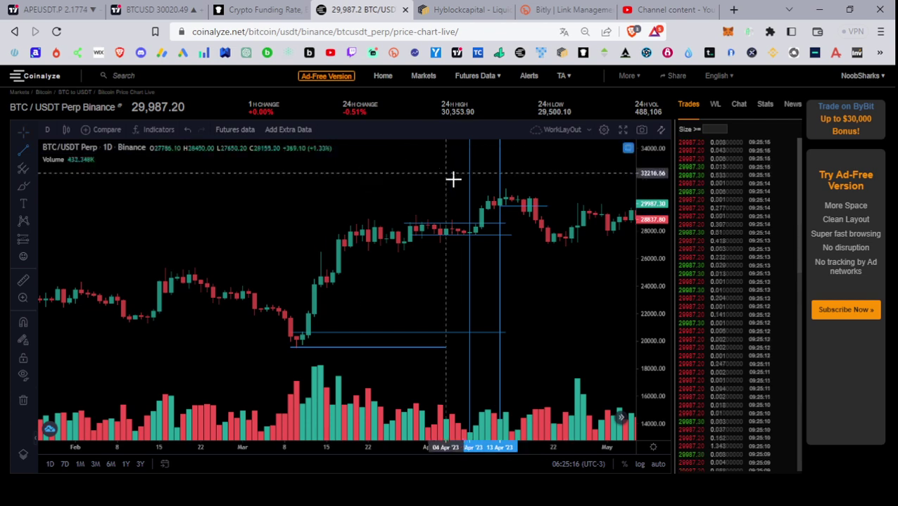
click(499, 194)
click(565, 195)
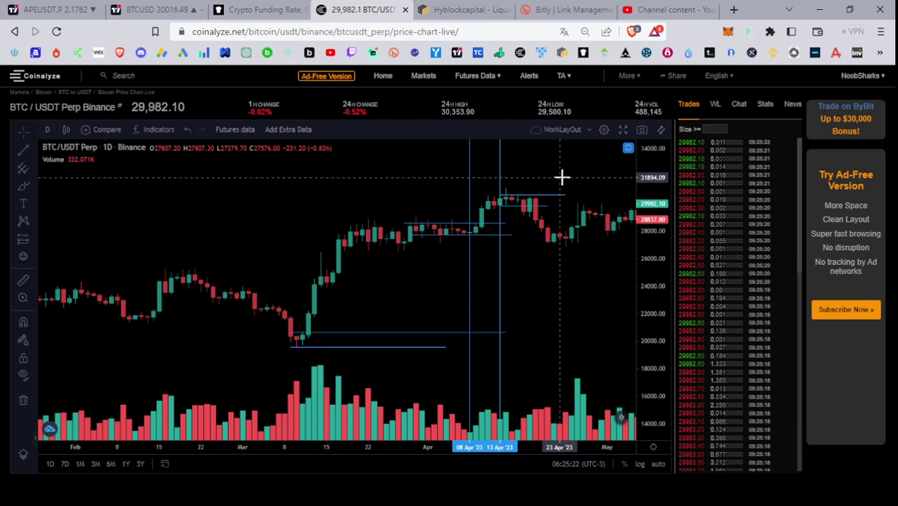
Step: Set the chart to the 1-hour interval and reset the view with all indicator panes shown
click(44, 131)
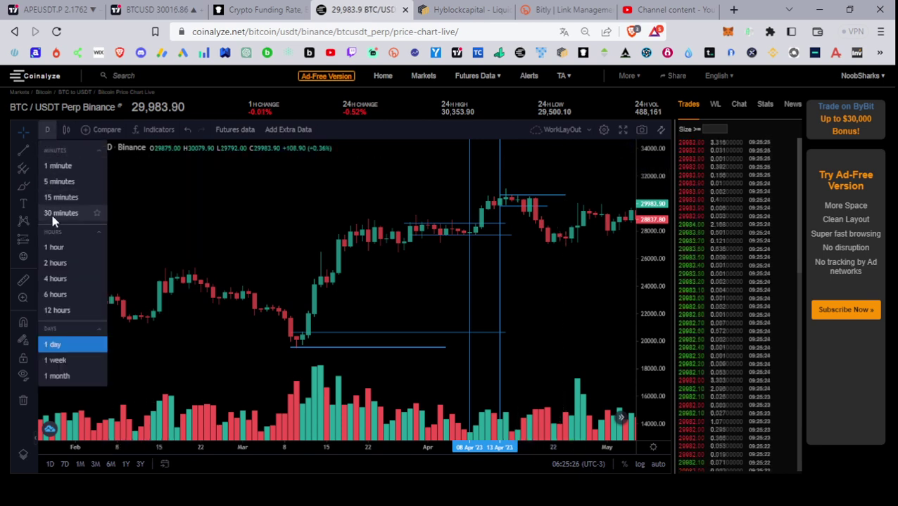
click(52, 246)
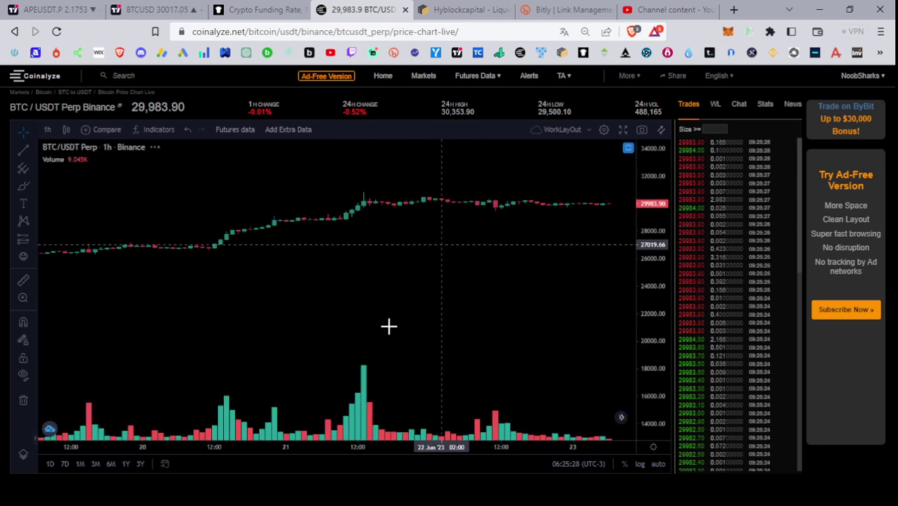
click(396, 418)
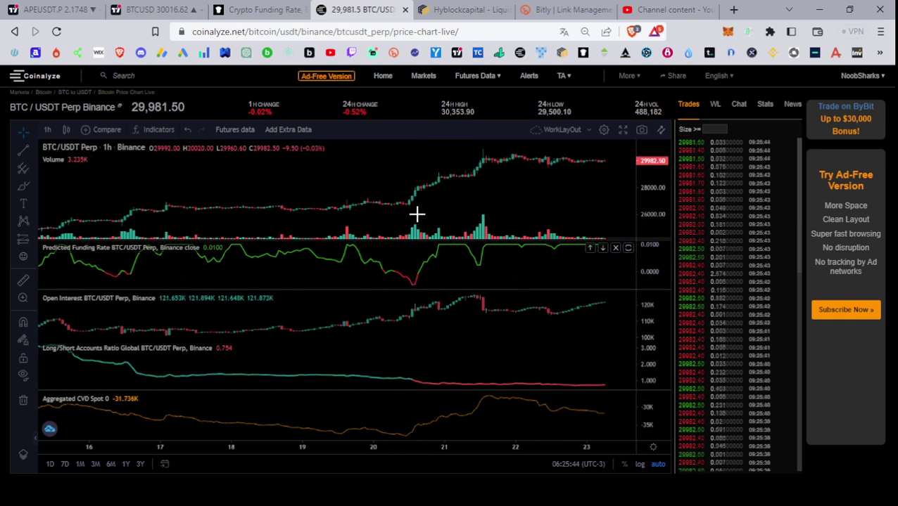
Step: Examine hourly price drops and rebounds from mid-June back to mid-May 2023 against funding rate, open interest, accounts ratio and spot CVD
drag(273, 183, 528, 186)
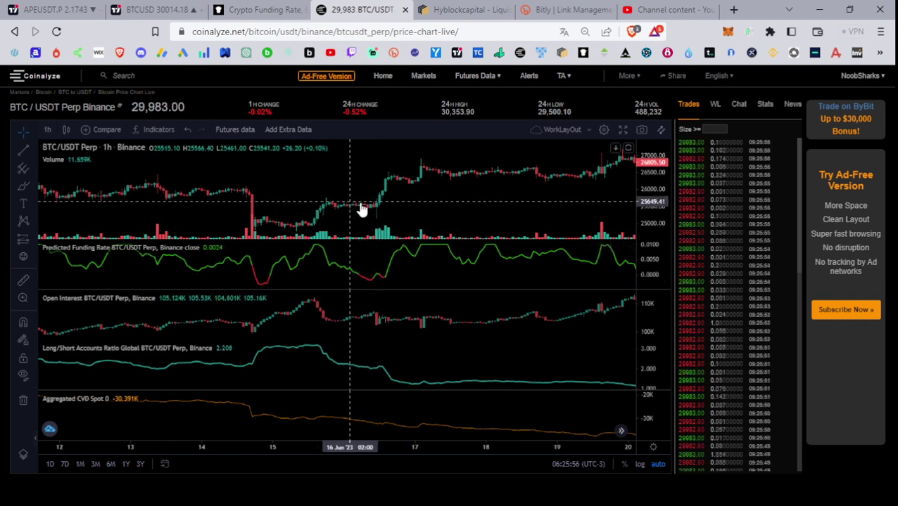
drag(290, 187, 519, 152)
drag(648, 203, 650, 213)
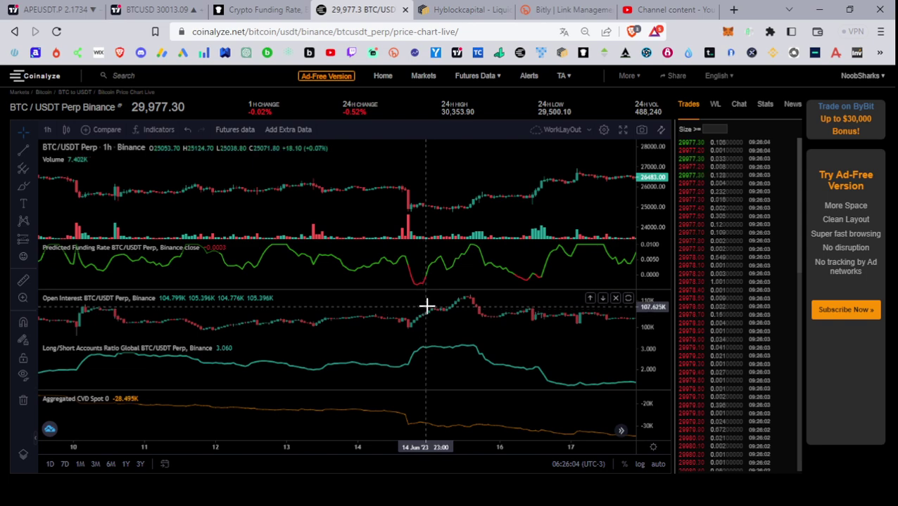
drag(360, 206, 641, 177)
drag(274, 182, 550, 213)
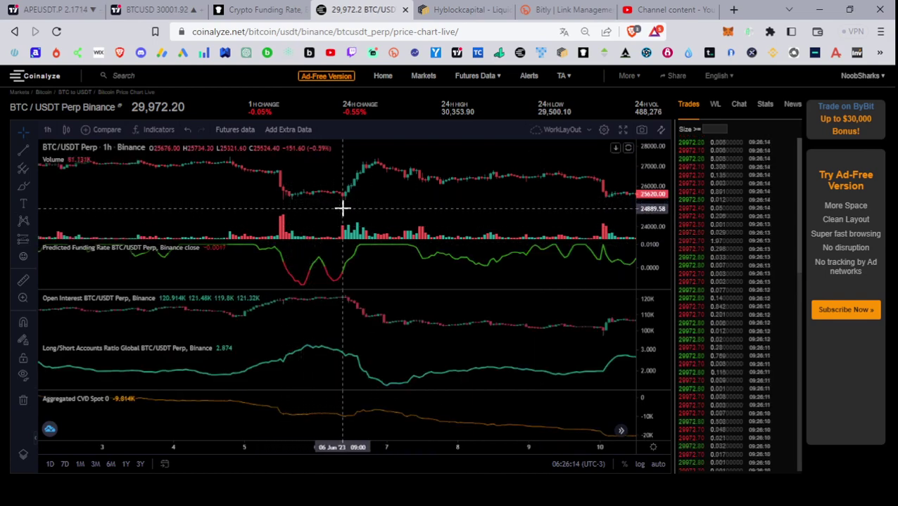
drag(210, 194, 697, 191)
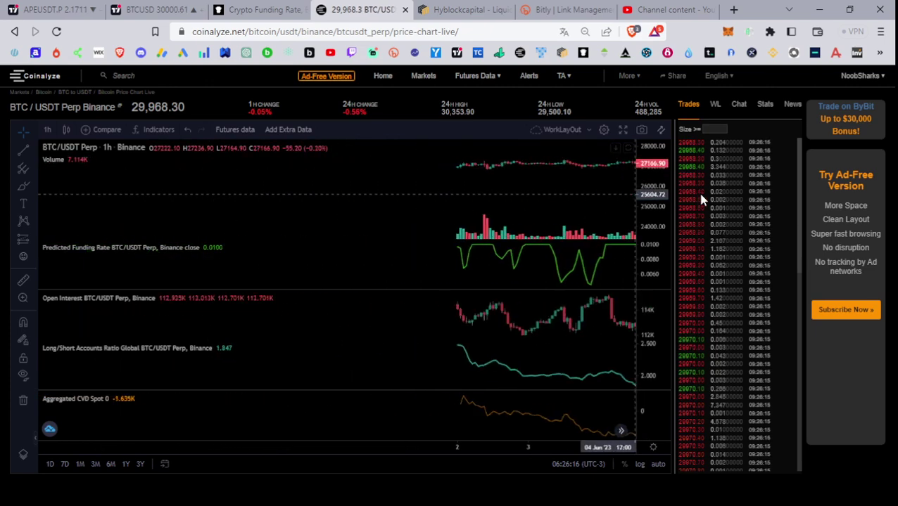
drag(189, 174, 631, 202)
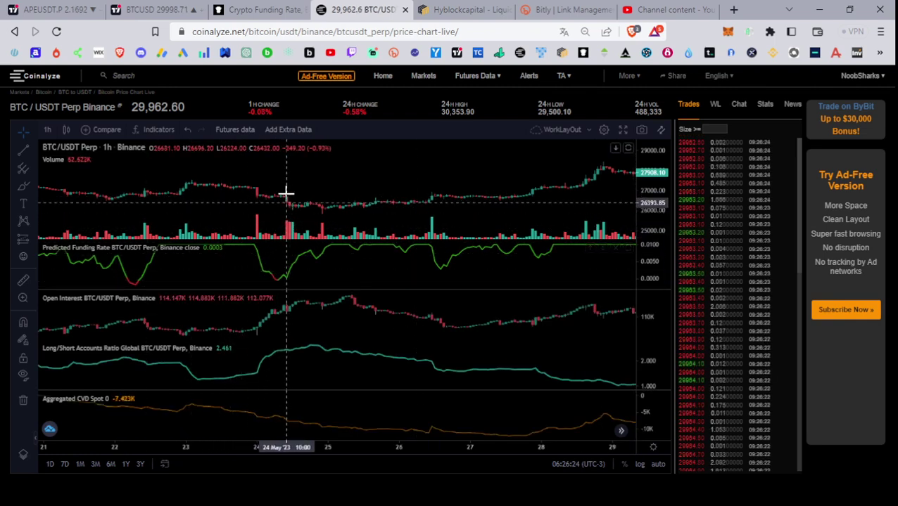
drag(196, 211, 475, 190)
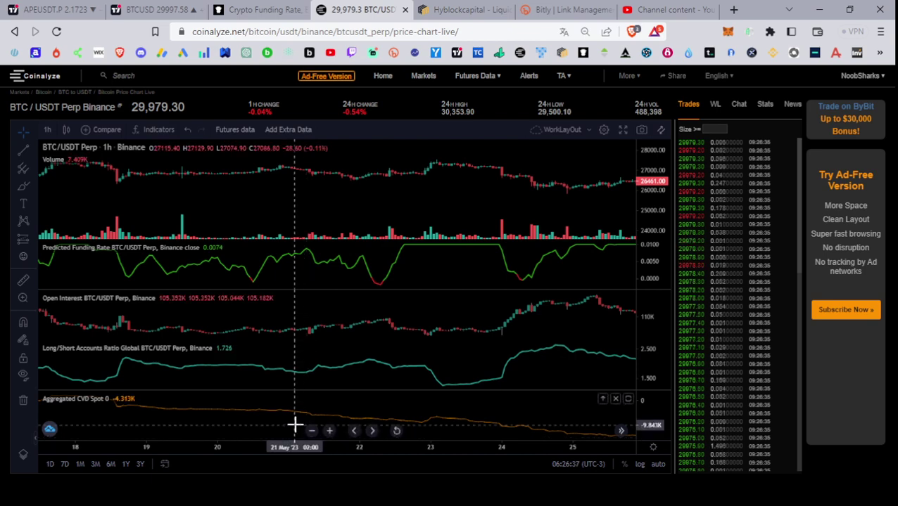
Step: Return to the latest candles and mark 20 June 2023 at 03:00 with a vertical line across all panes
click(396, 432)
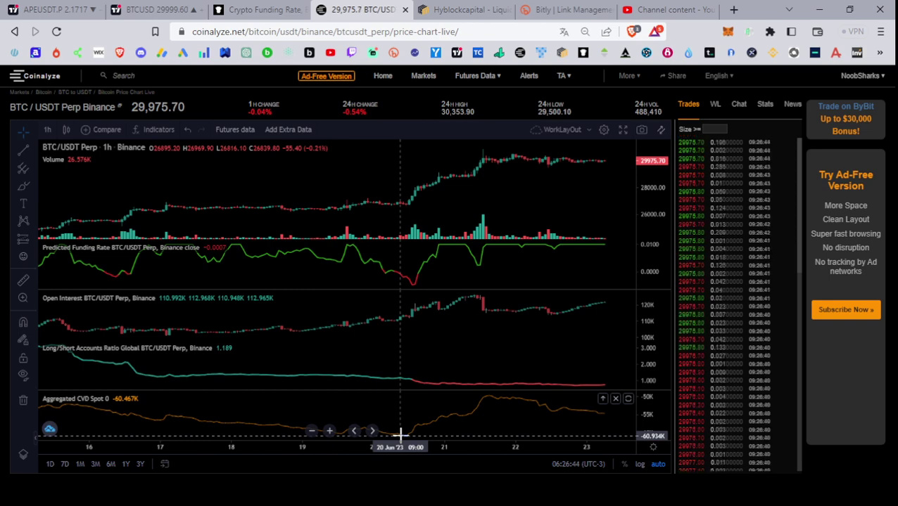
scroll(321, 171, down, 1)
scroll(320, 171, down, 1)
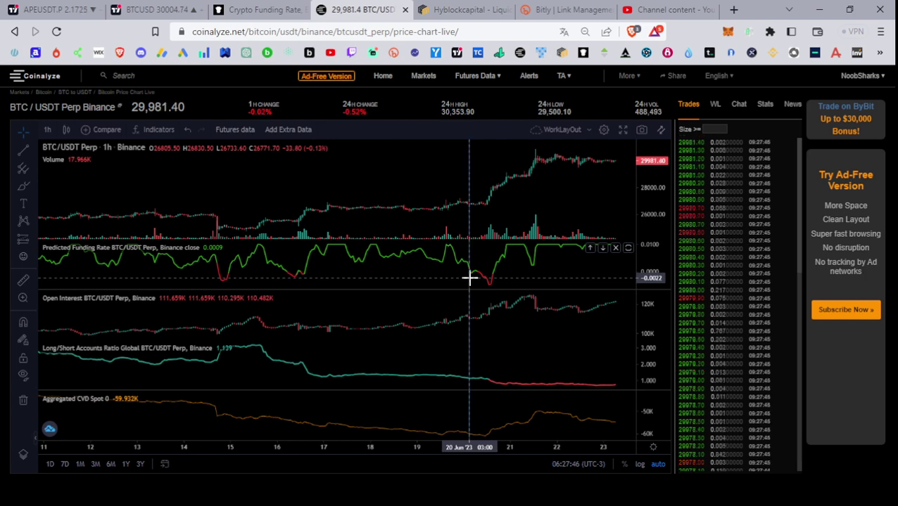
click(469, 278)
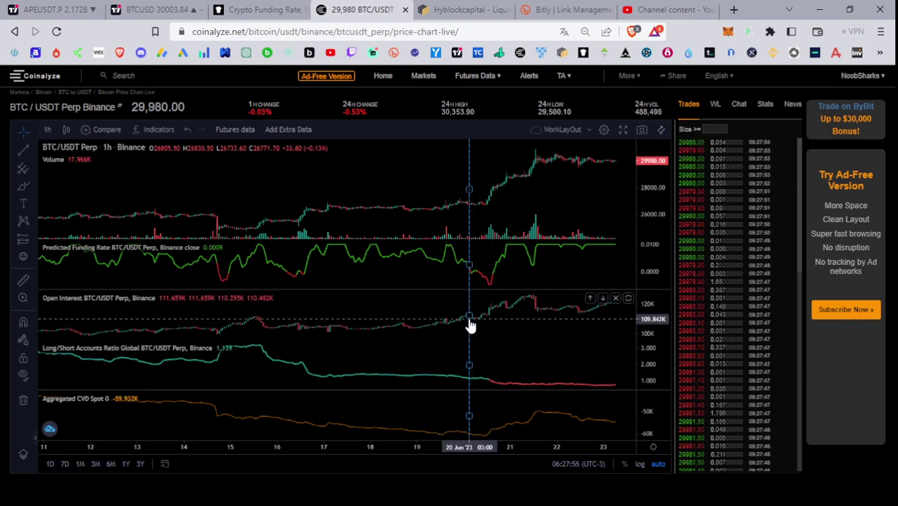
Step: Examine the price rise from 20 June to 23 June 2023 against funding rate, open interest, long/short accounts ratio and aggregated spot CVD
scroll(481, 324, up, 3)
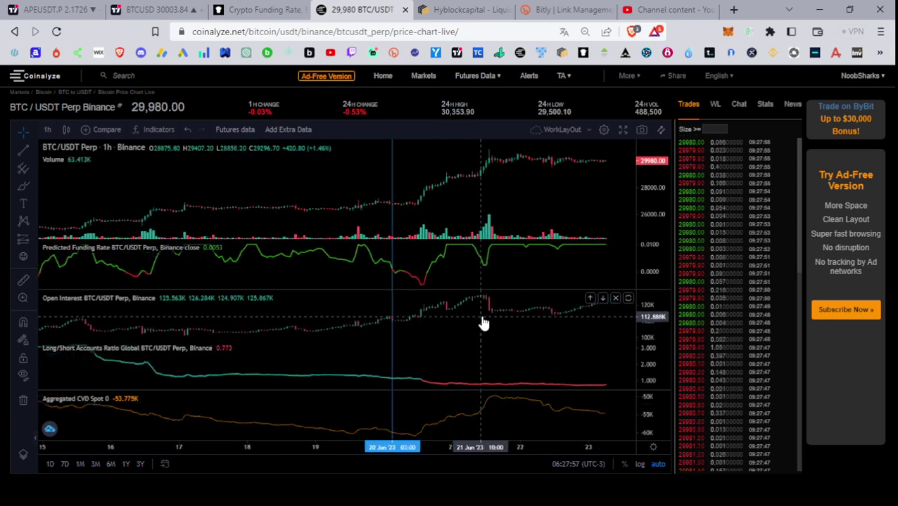
scroll(483, 324, up, 2)
drag(376, 206, 509, 203)
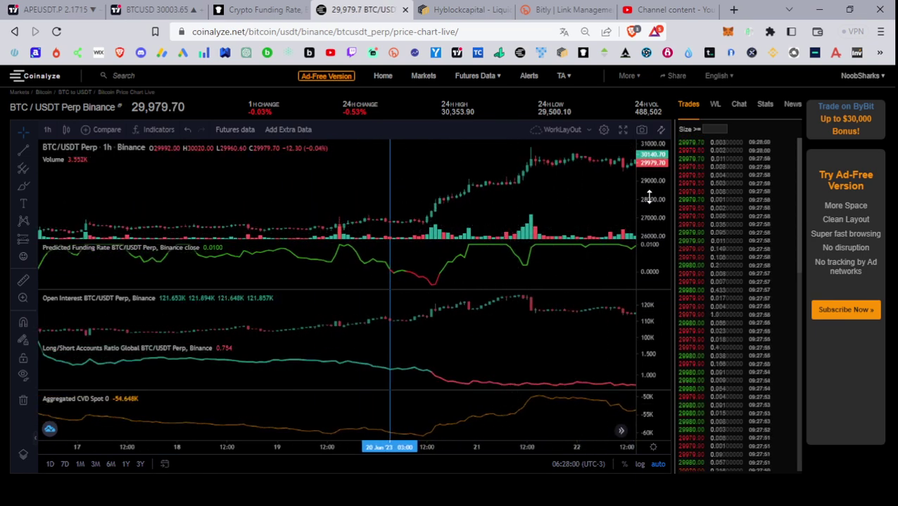
drag(517, 194, 532, 167)
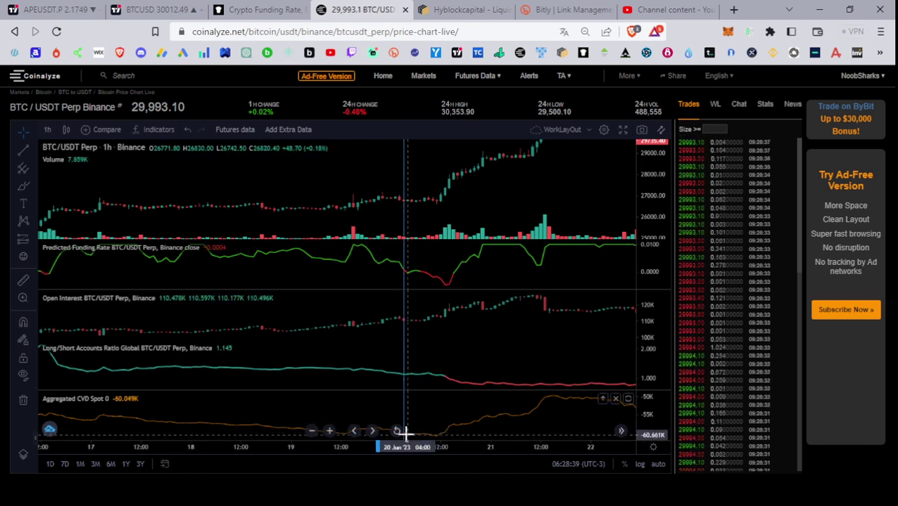
click(404, 433)
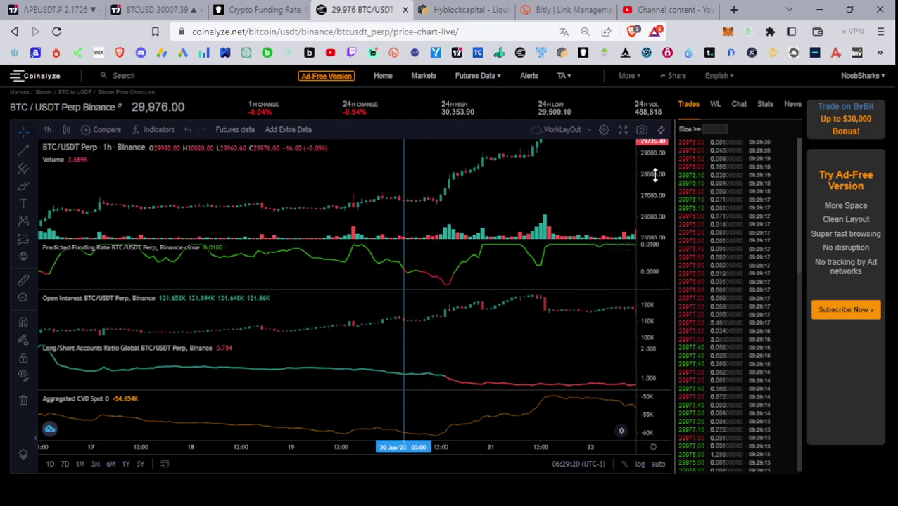
drag(534, 211, 574, 185)
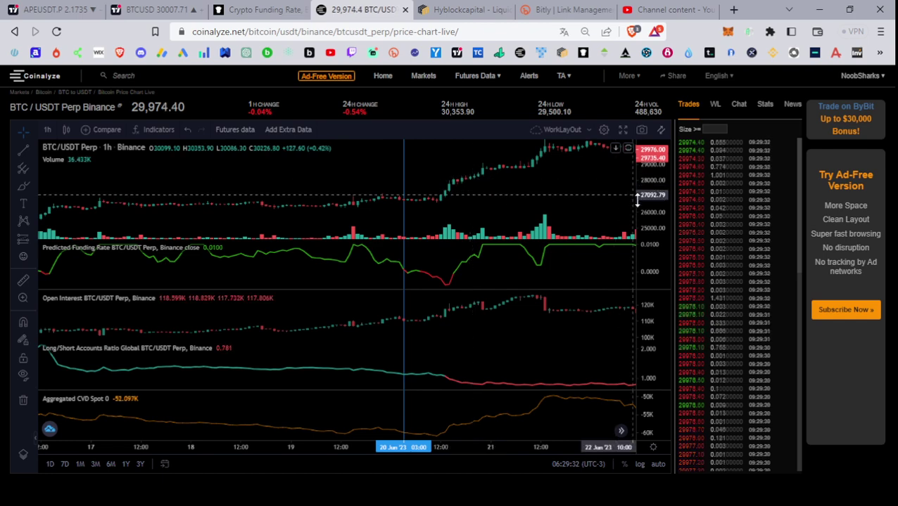
drag(637, 201, 637, 179)
drag(567, 182, 567, 214)
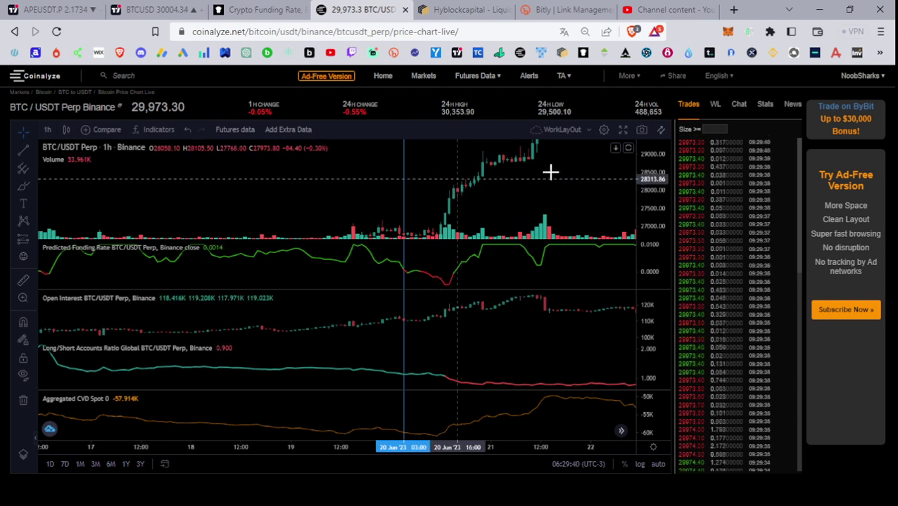
drag(656, 204, 658, 214)
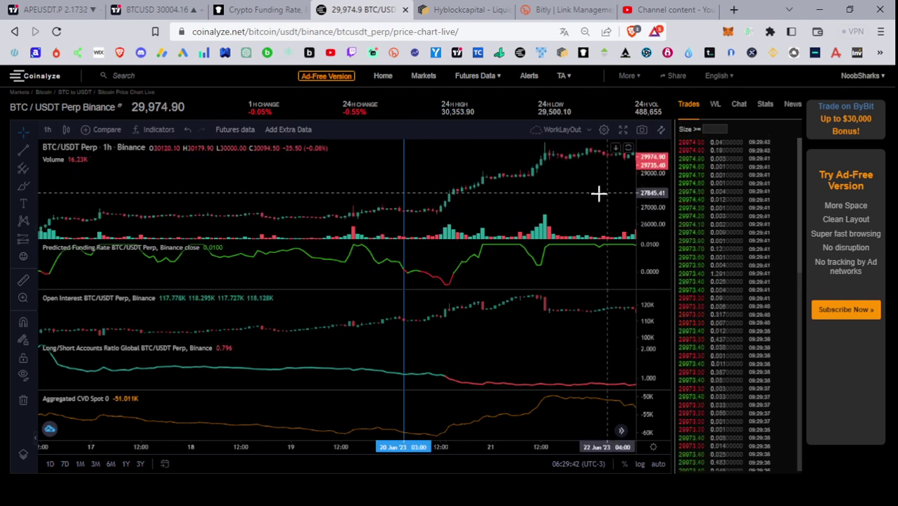
drag(567, 197, 310, 203)
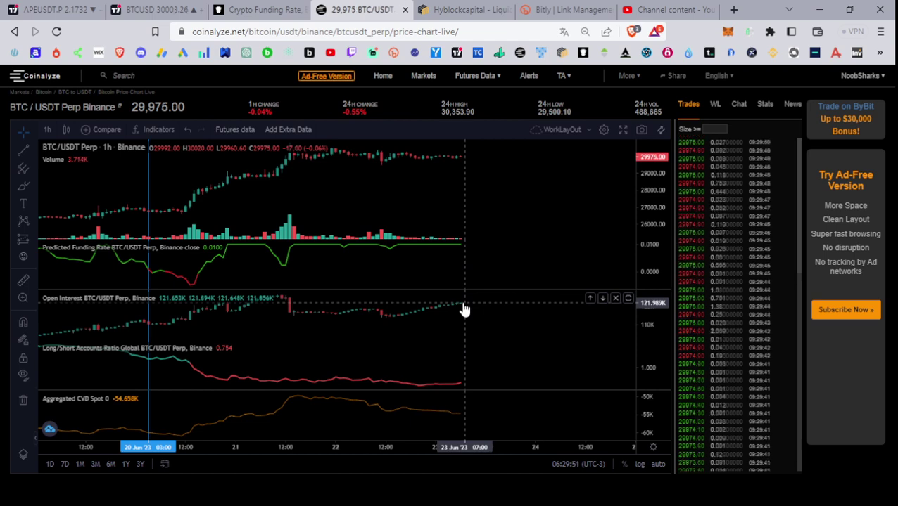
scroll(408, 176, down, 2)
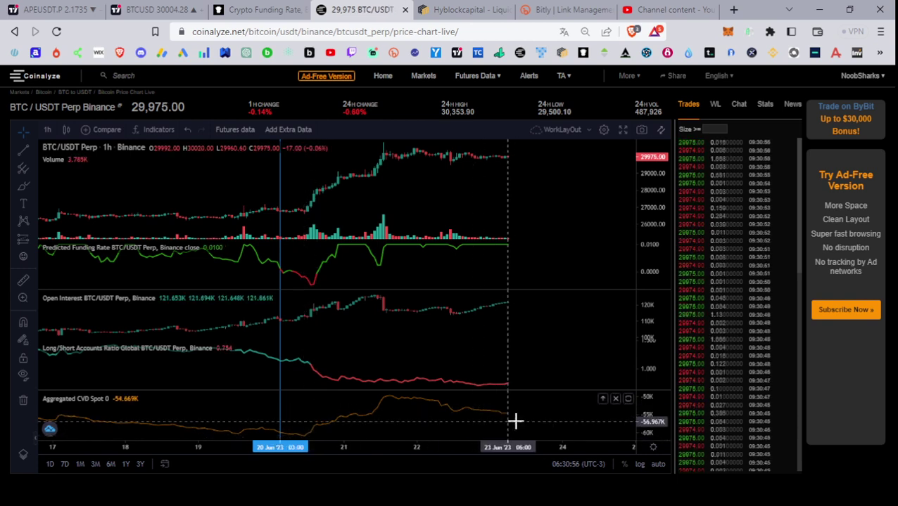
Step: Maximize the price pane and draw horizontal trend lines at about 30,460 and 29,720 around the range on the hourly candles
double_click(511, 188)
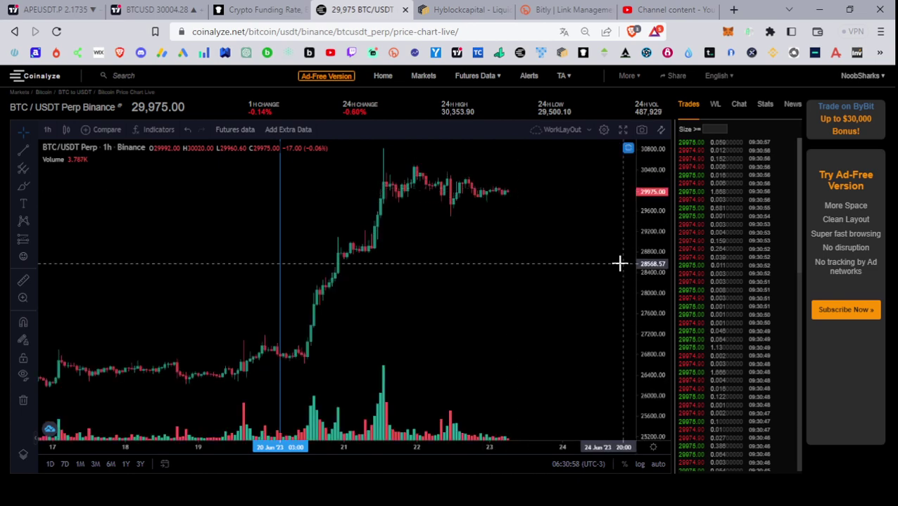
click(24, 150)
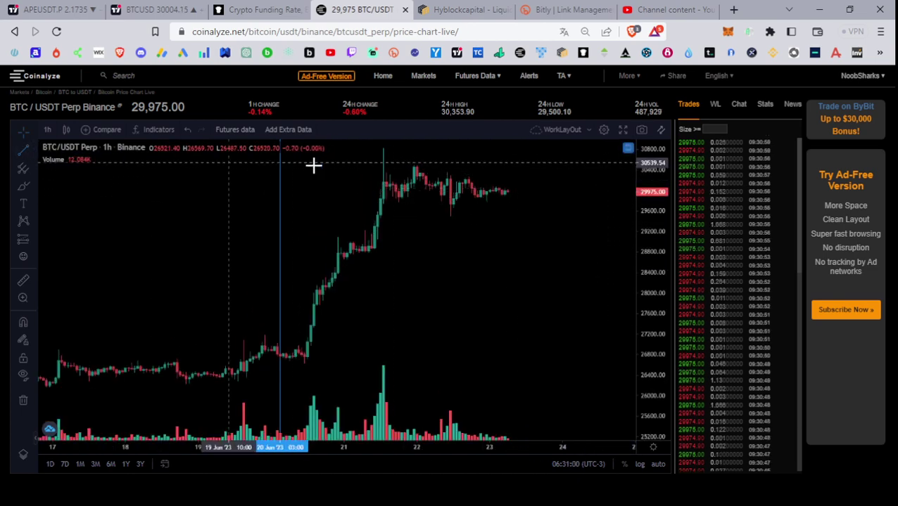
click(411, 168)
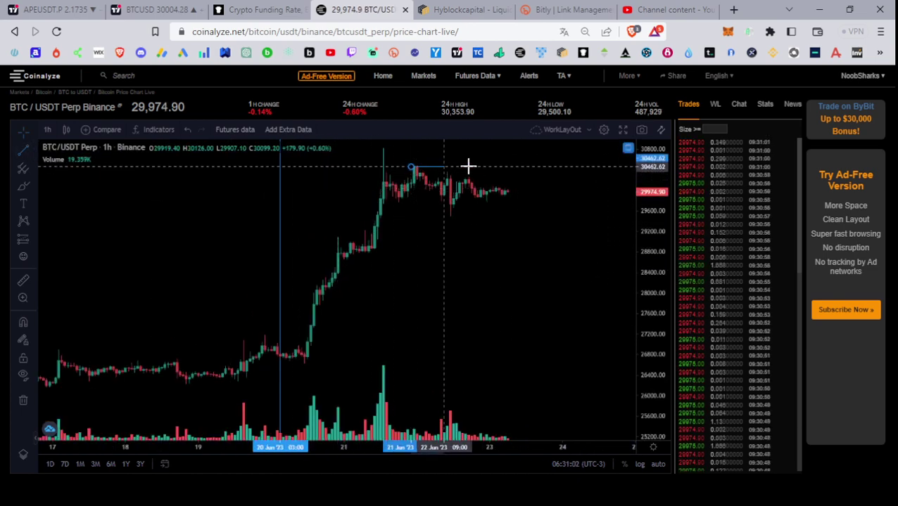
click(574, 167)
click(17, 148)
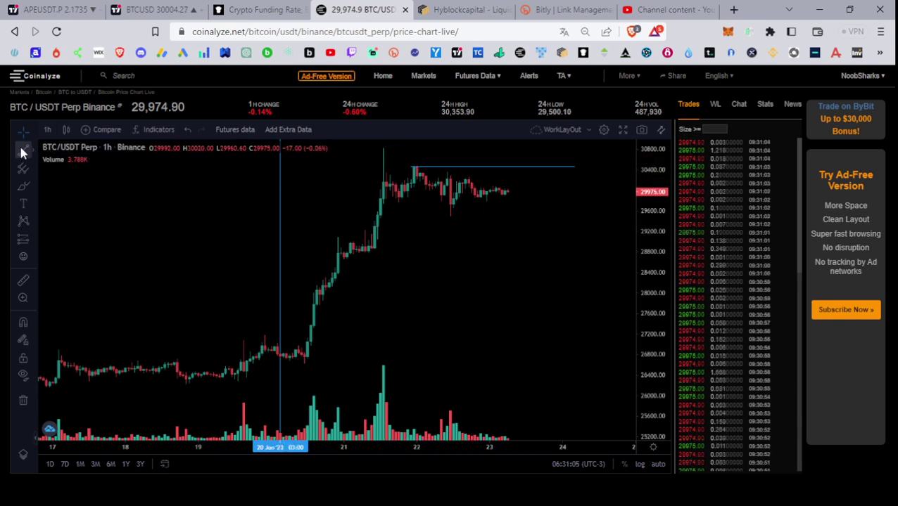
click(444, 205)
click(574, 204)
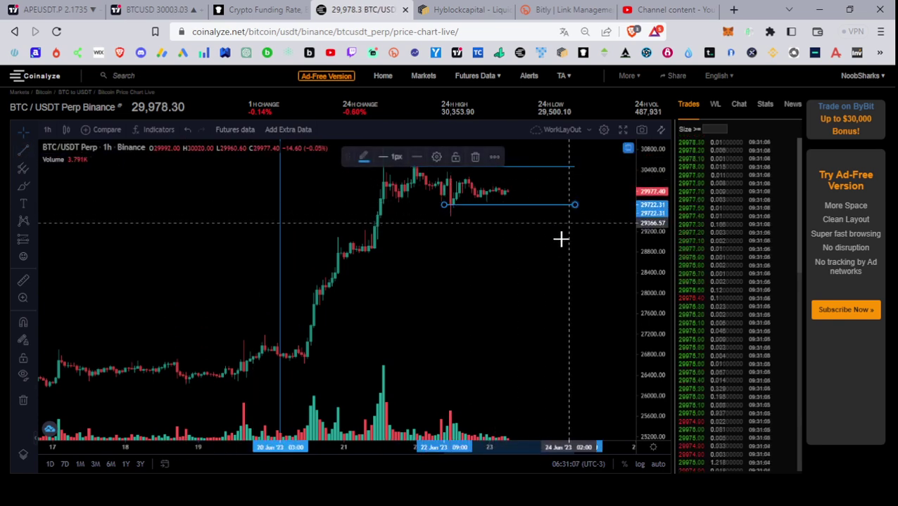
Step: Draw horizontal trend lines from the 21 June high at about 30,790 and the 22 June low at about 29,500
click(23, 148)
click(382, 149)
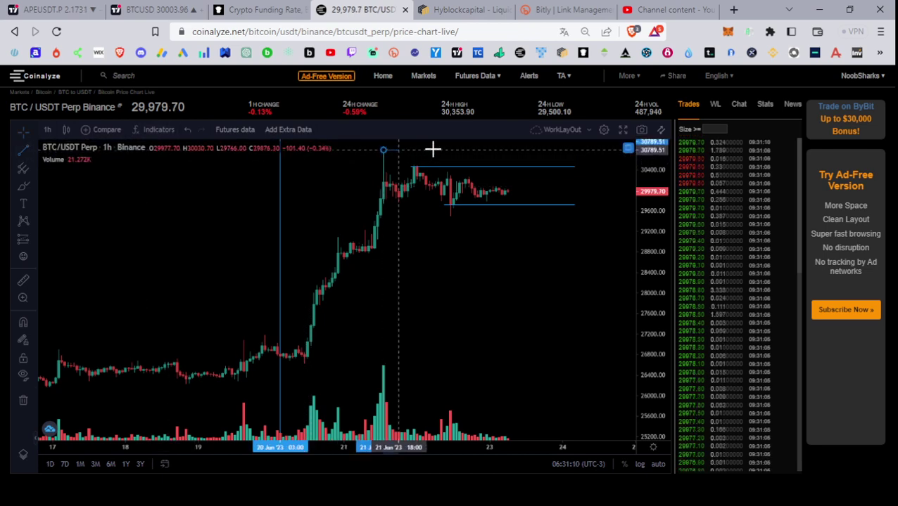
click(565, 150)
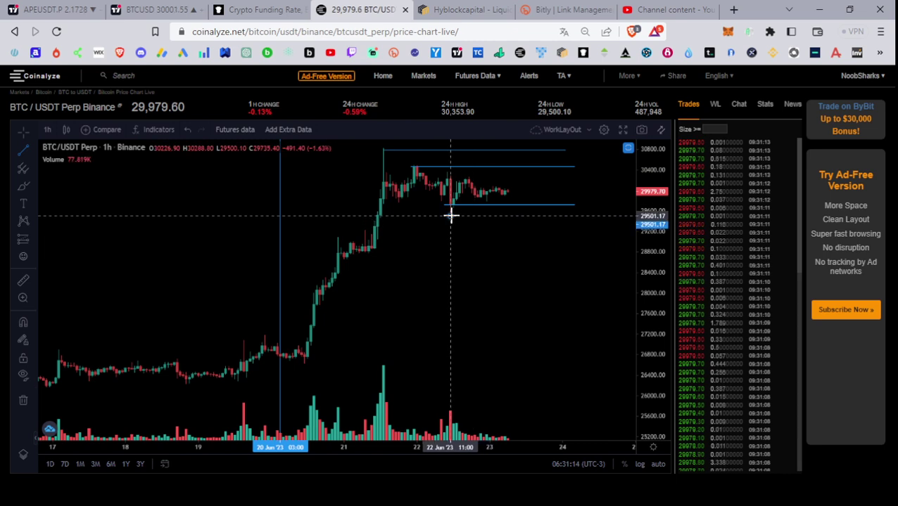
drag(579, 254, 566, 316)
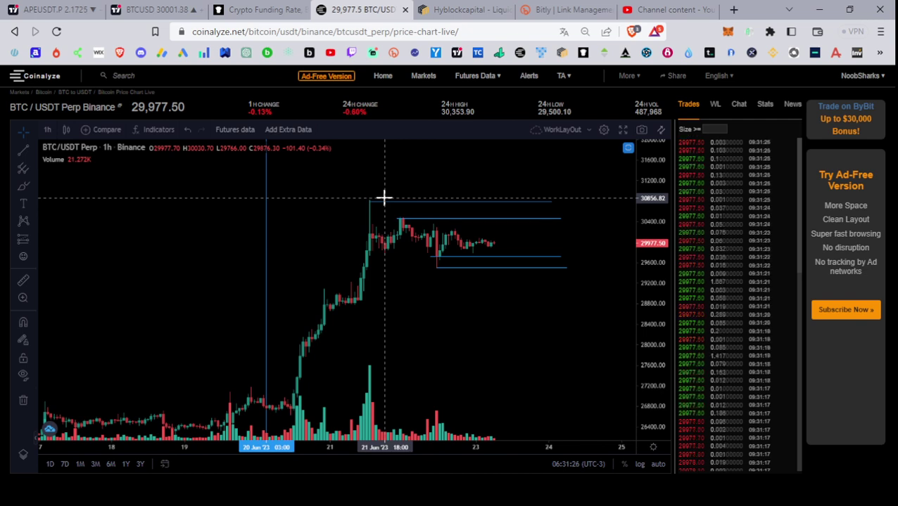
Step: Brush a projected price path from the latest candle, dipping to about 29,300 and rising to about 31,450
click(22, 186)
mouse_move(470, 227)
mouse_down()
mouse_move(480, 186)
mouse_move(521, 305)
mouse_up()
key(Delete)
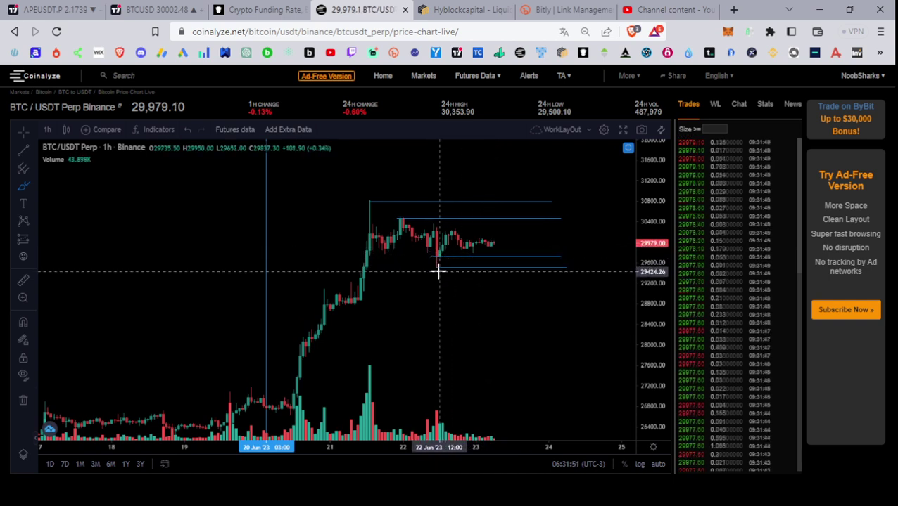
mouse_move(495, 240)
mouse_down()
mouse_move(508, 280)
mouse_move(530, 166)
mouse_up()
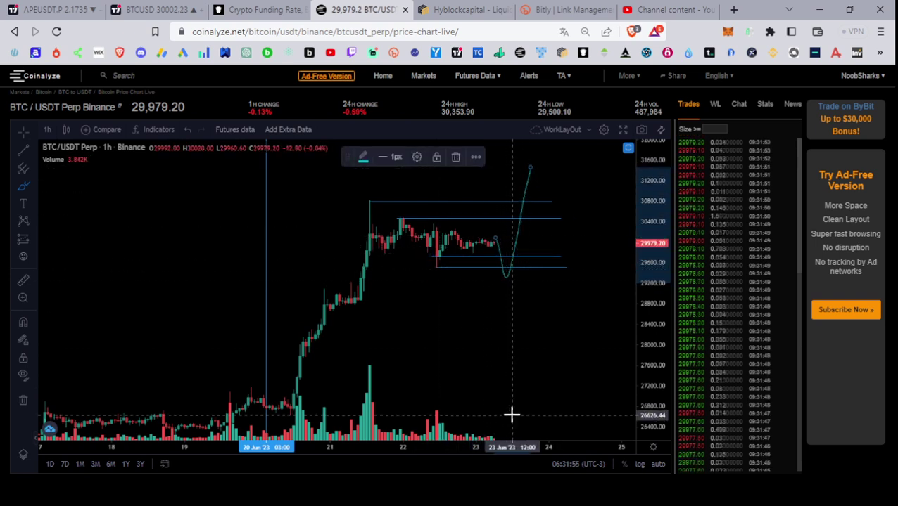
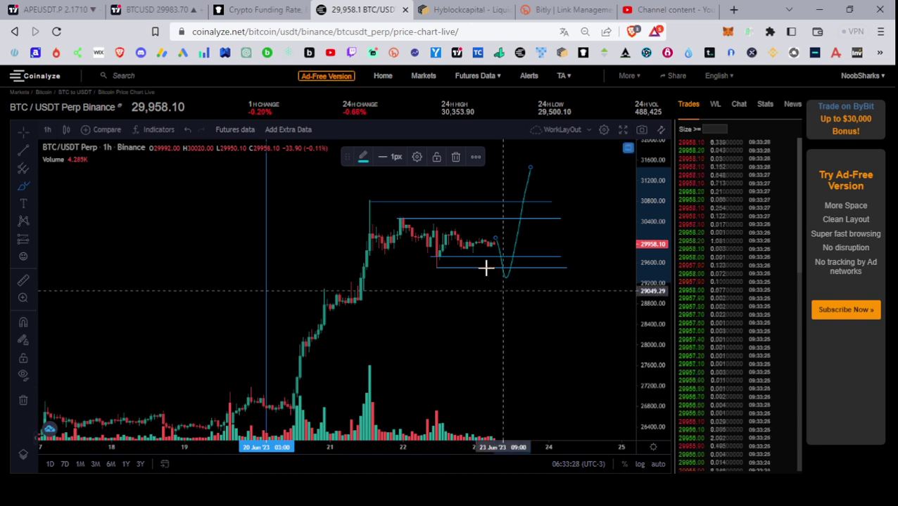
Step: Set the chart to the 4-hour interval and restore all indicator panes below the price
click(49, 128)
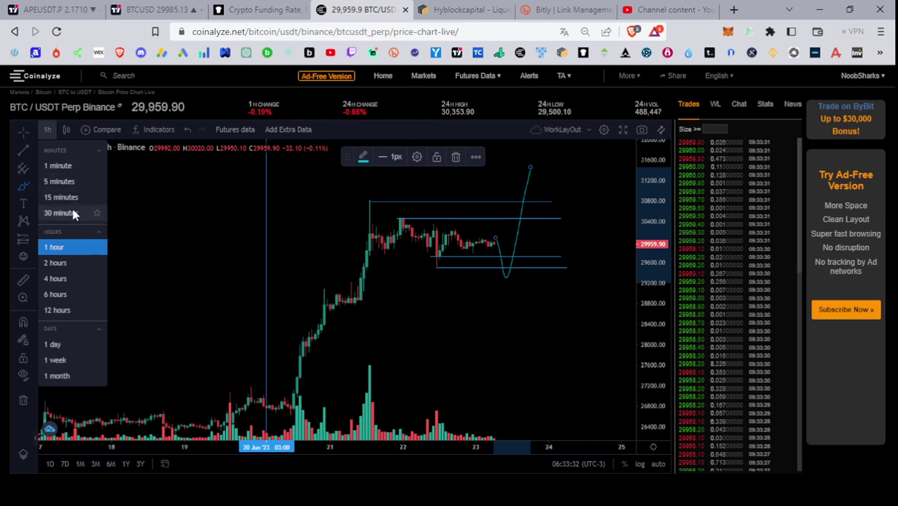
click(67, 279)
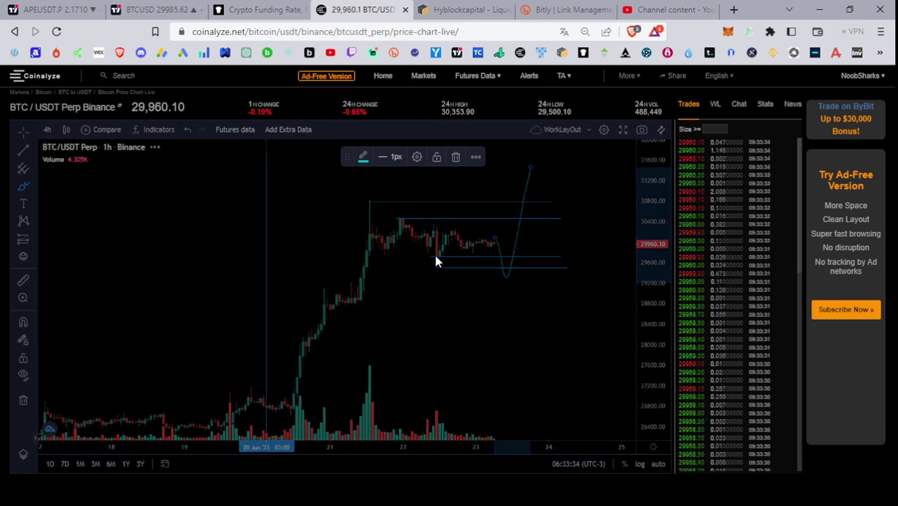
drag(645, 180, 643, 373)
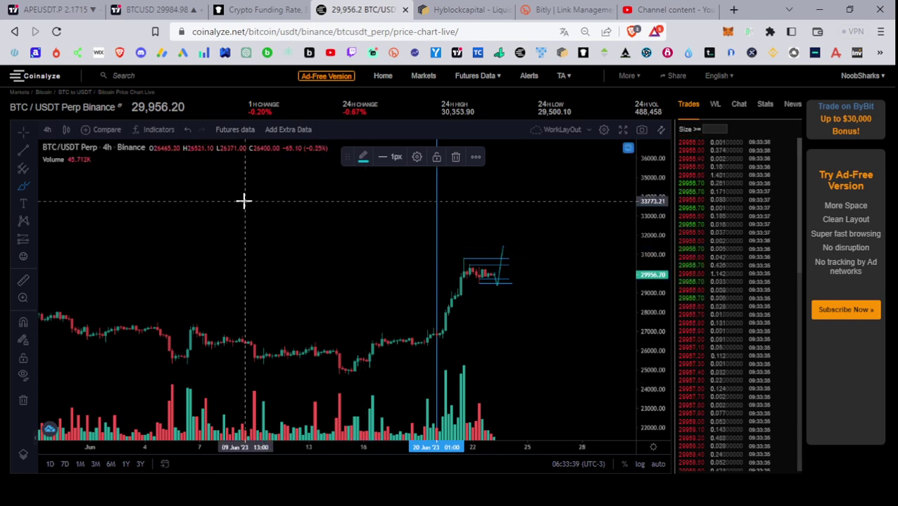
click(24, 133)
click(368, 275)
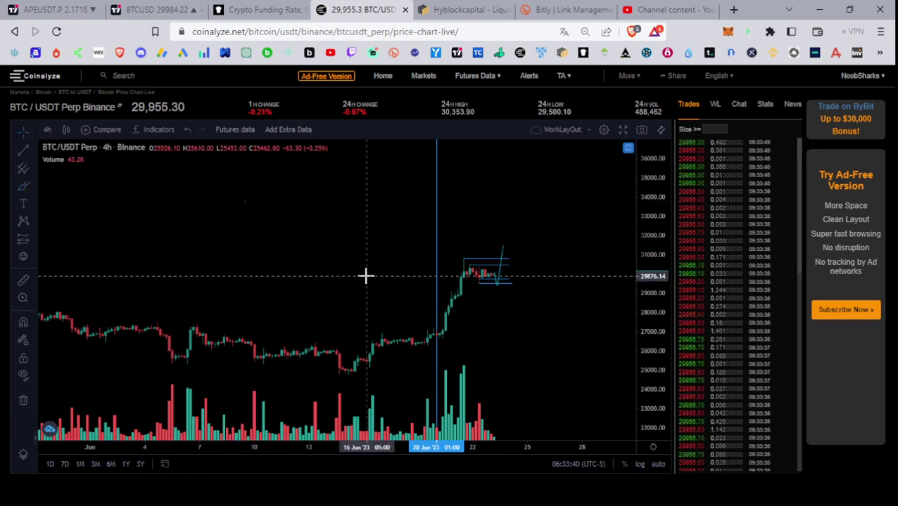
scroll(380, 230, down, 5)
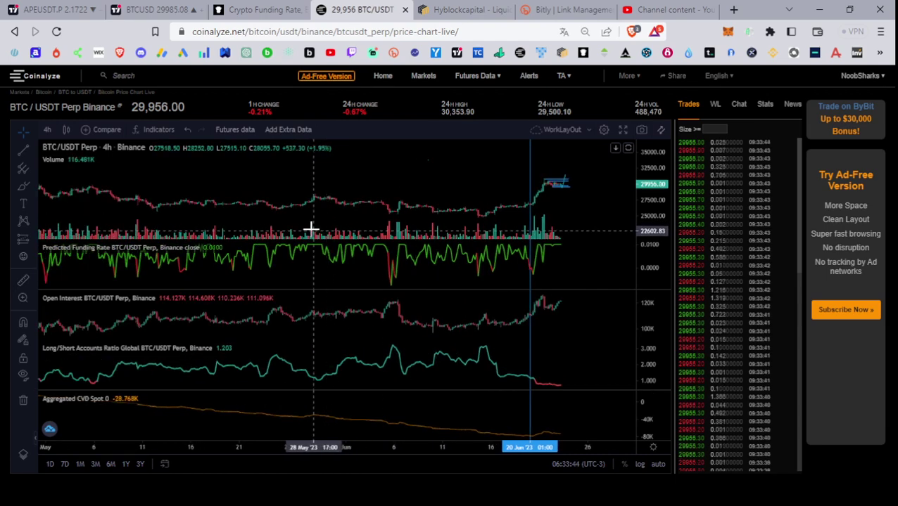
Step: Jump the 4-hour chart to 9 November 2022 to compare the price drop with the indicator panes
drag(117, 206, 521, 206)
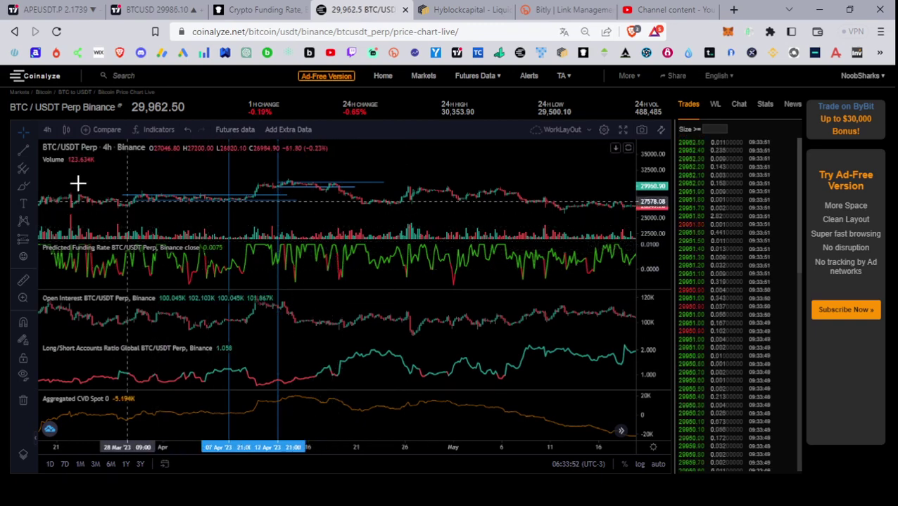
drag(76, 182, 524, 198)
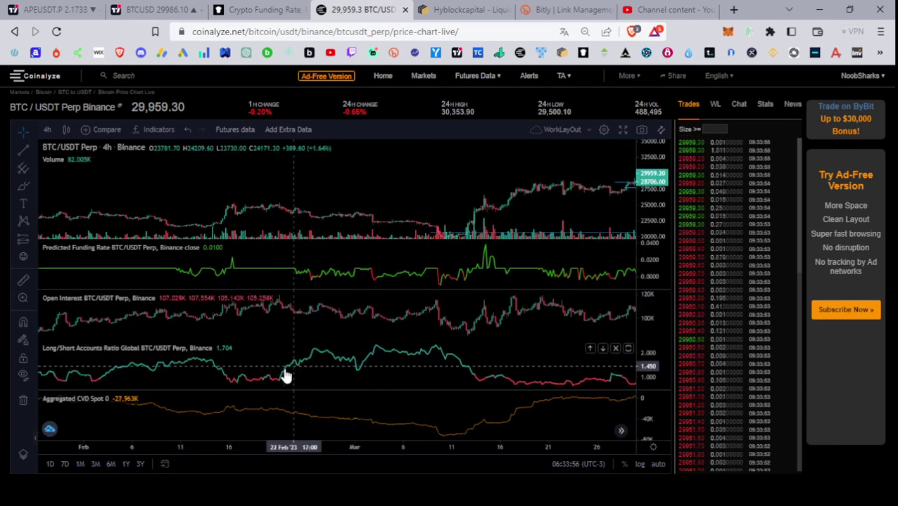
key(alt+g)
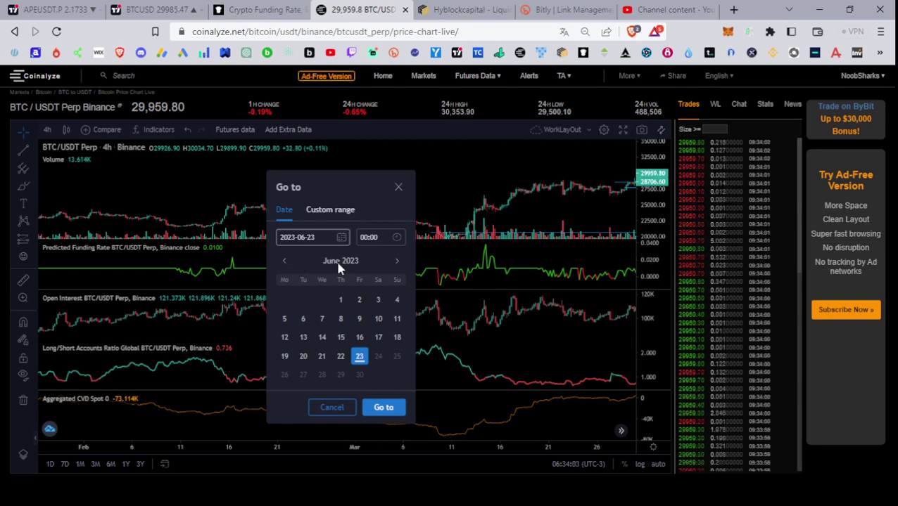
click(284, 261)
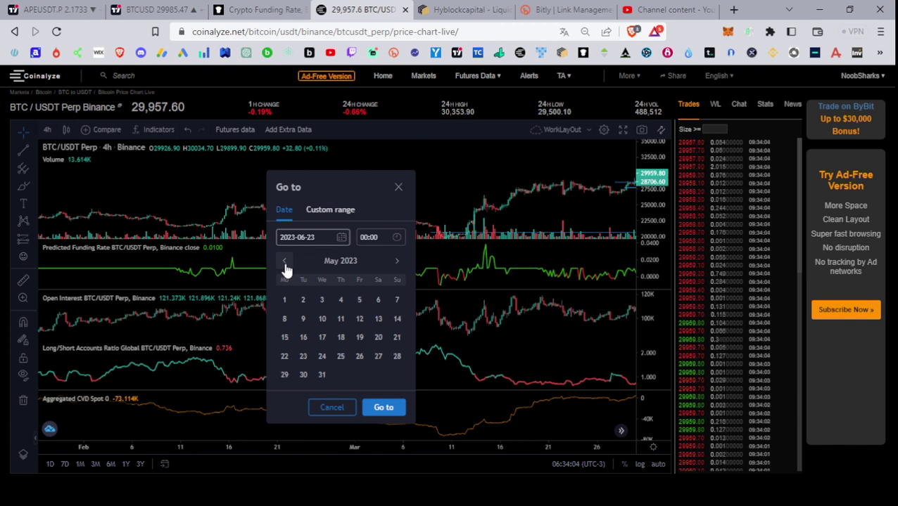
click(284, 261)
click(284, 261)
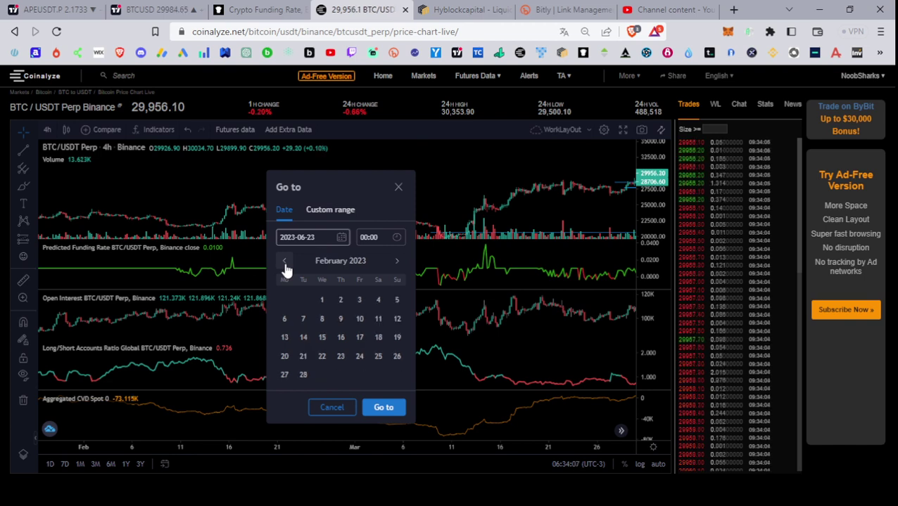
click(285, 261)
click(284, 261)
click(284, 261)
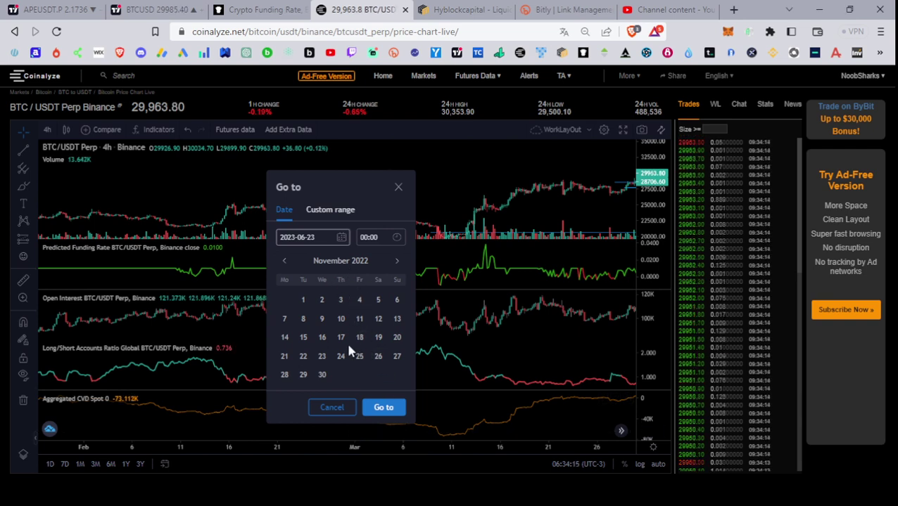
click(322, 321)
click(383, 408)
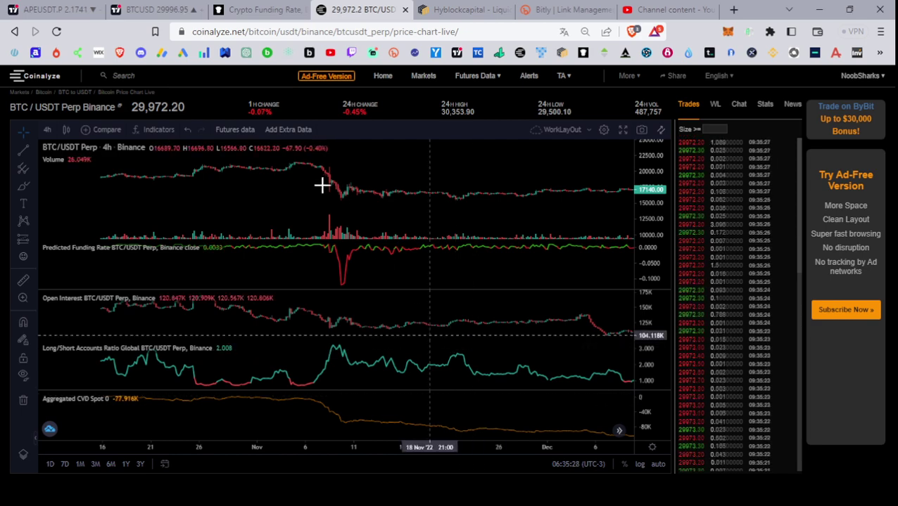
scroll(302, 197, down, 5)
scroll(302, 211, down, 3)
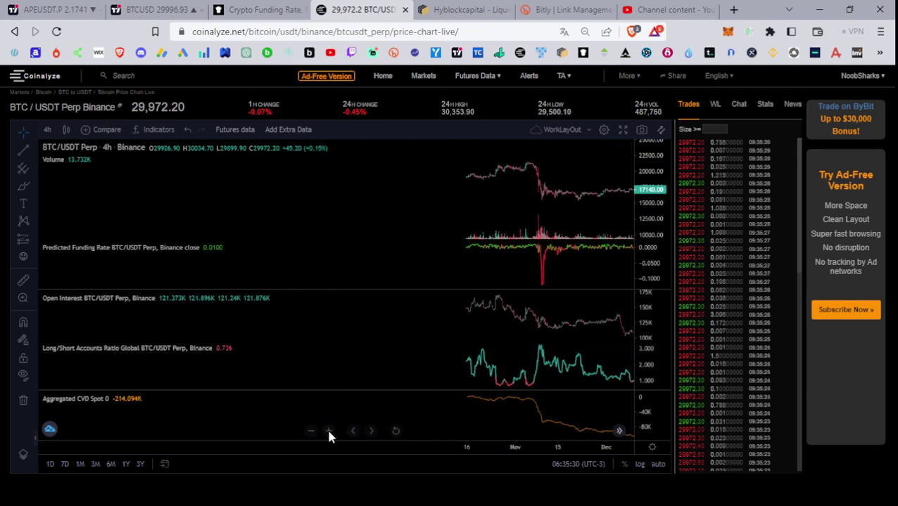
scroll(476, 223, up, 8)
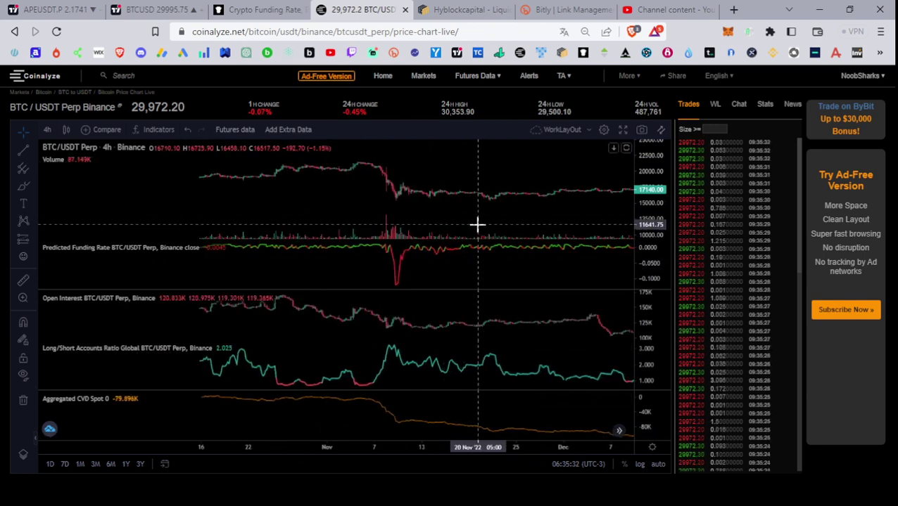
Step: Try to jump the 4-hour chart back to May 2021
click(165, 465)
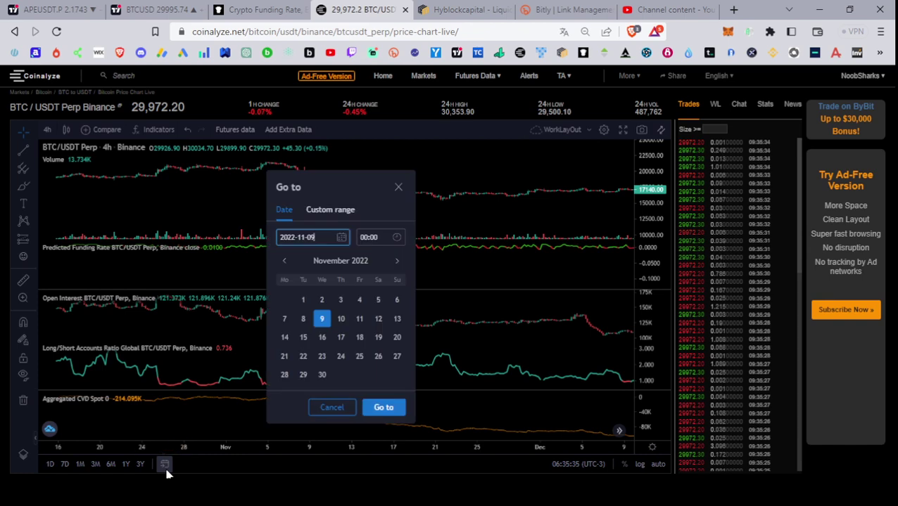
click(282, 265)
click(283, 265)
click(282, 265)
click(282, 265)
click(282, 265)
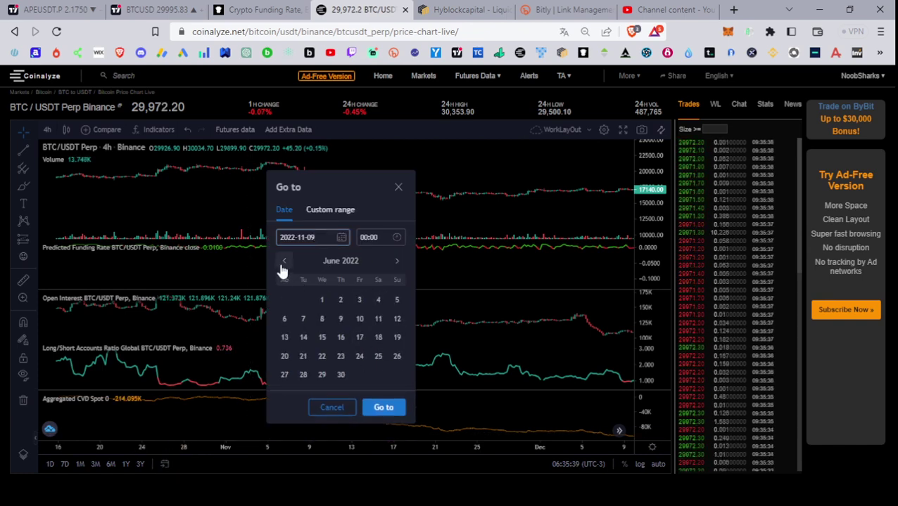
click(282, 266)
click(282, 265)
click(282, 266)
click(282, 265)
click(282, 265)
click(282, 265)
click(282, 265)
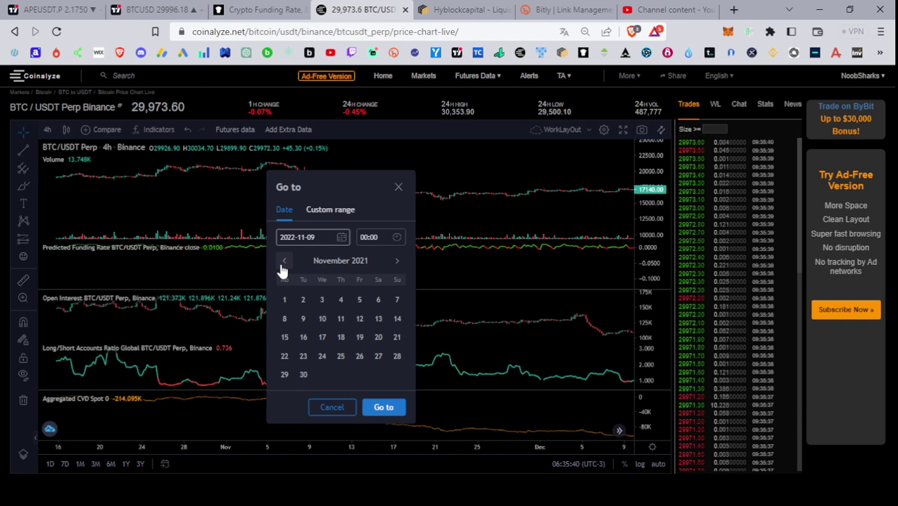
click(282, 265)
click(282, 265)
click(282, 265)
click(282, 265)
click(282, 265)
click(282, 265)
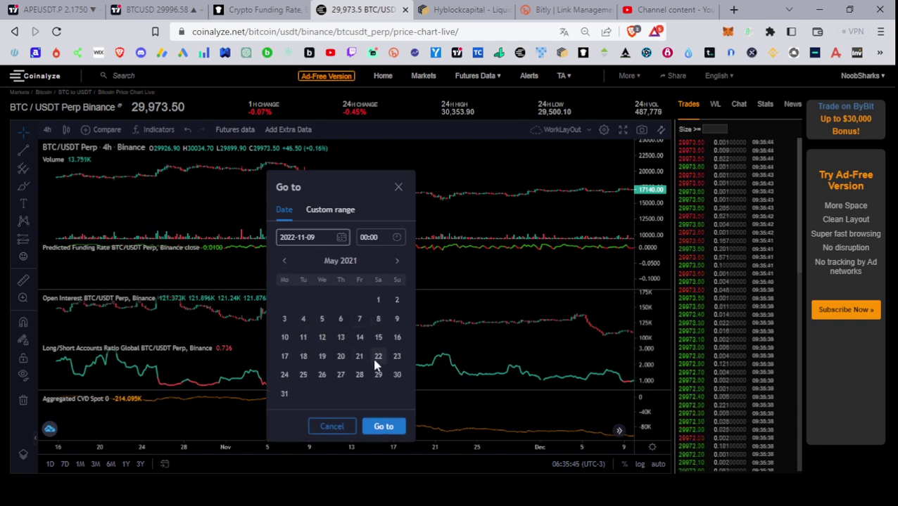
click(382, 425)
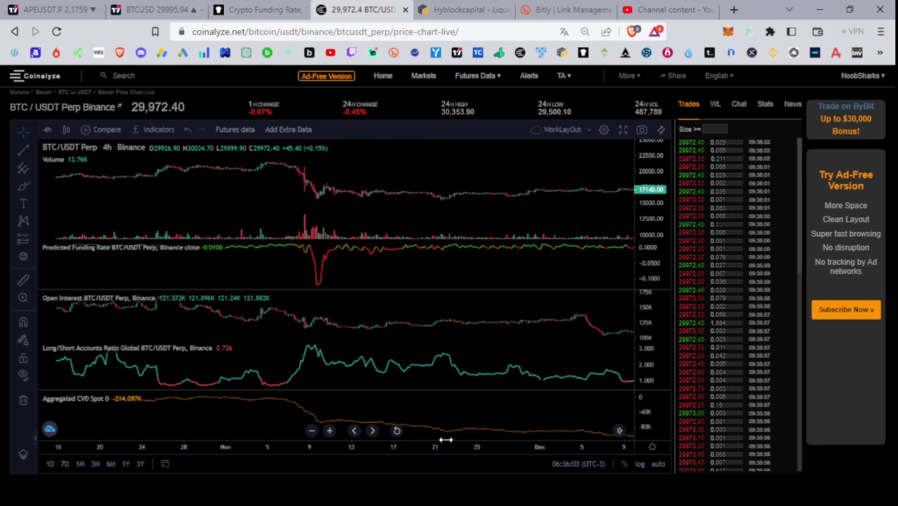
Step: Start loading the Hyblock Capital liquidation level page, and return the Coinalyze chart to the latest candles at the 1-hour interval
click(454, 11)
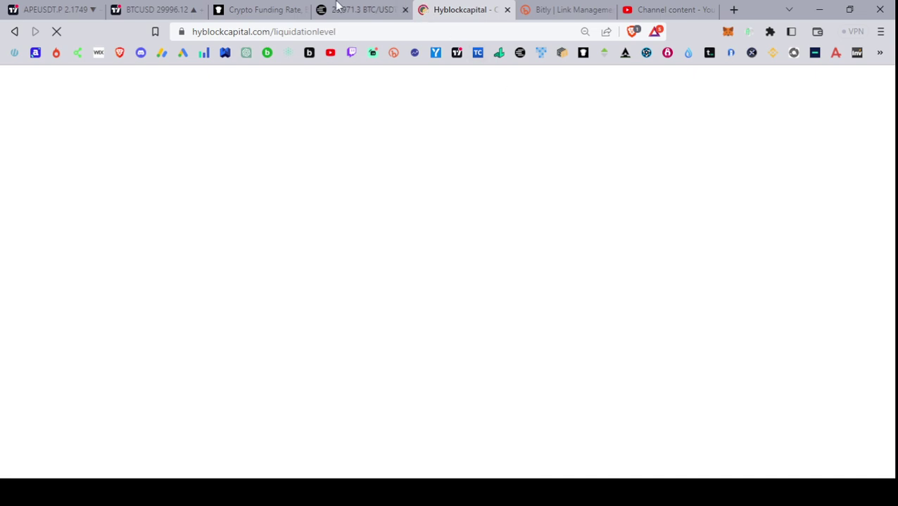
click(336, 7)
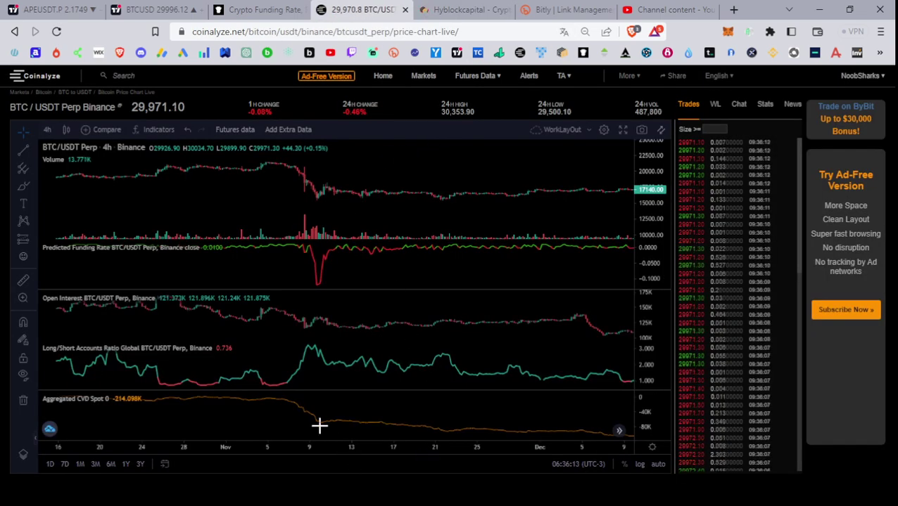
mouse_move(313, 440)
click(396, 431)
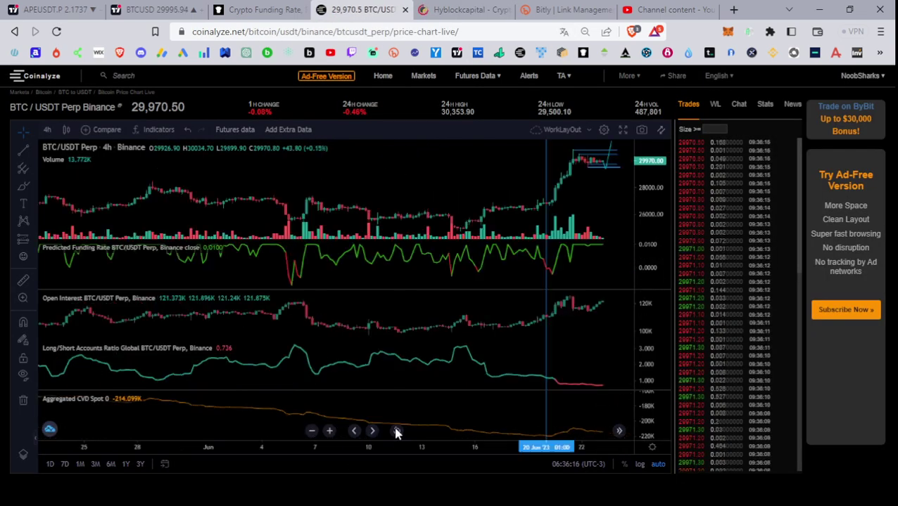
click(45, 128)
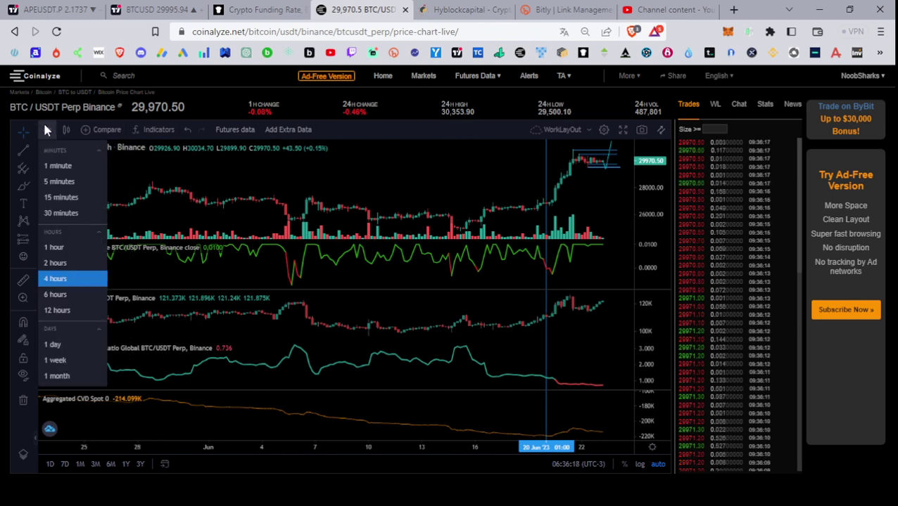
click(68, 247)
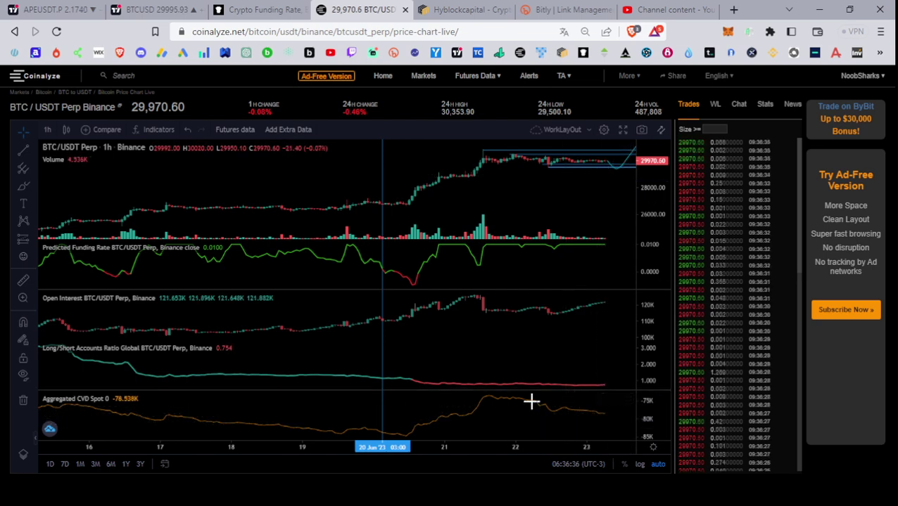
Step: Close the Bitly, YouTube and Coinalyze tabs, and reload the Hyblock Capital liquidation level page
click(460, 9)
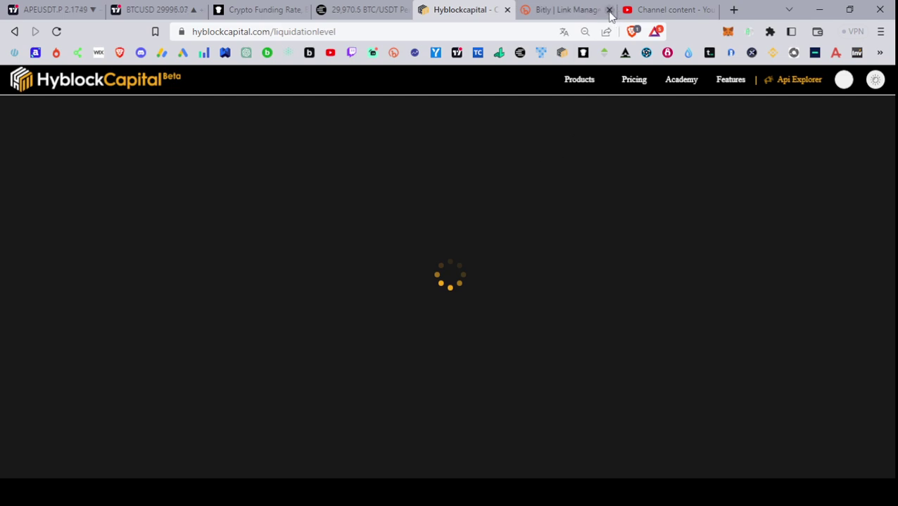
click(608, 10)
click(609, 10)
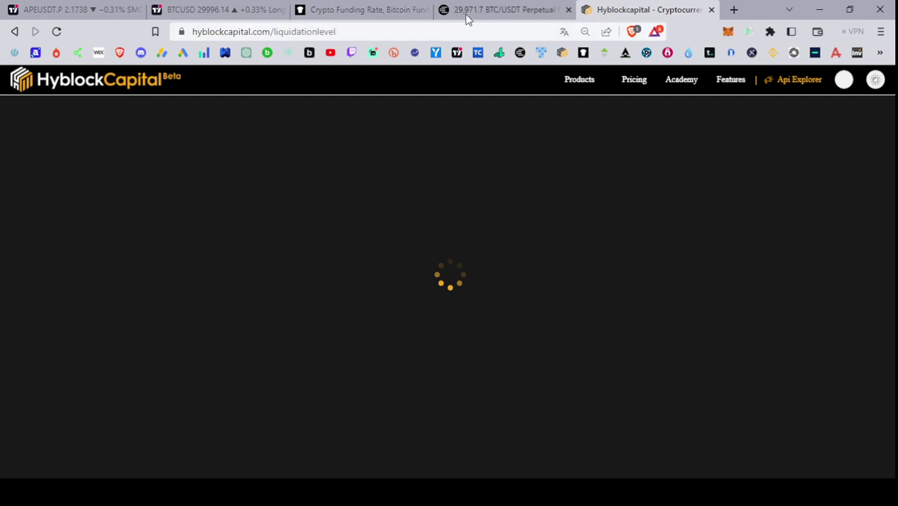
click(58, 32)
click(568, 11)
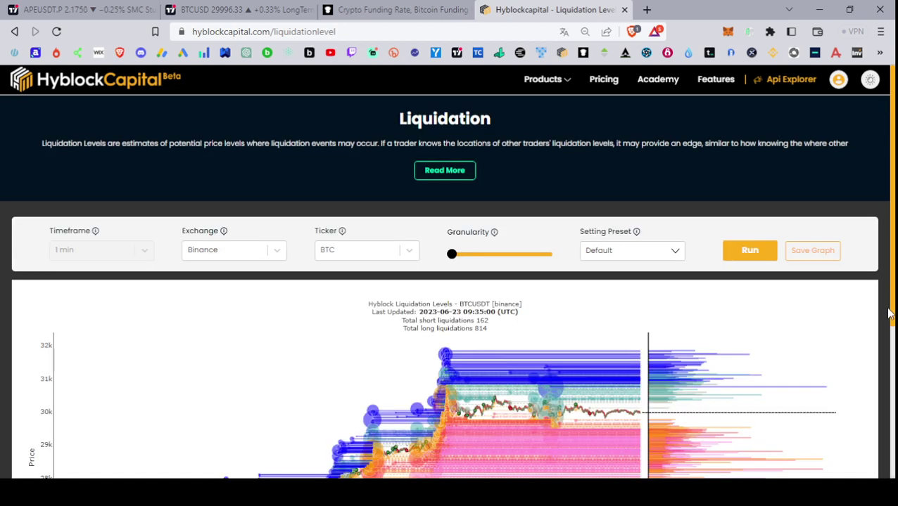
Step: Examine the Binance BTC liquidation levels chart, including its liquidation profile and the cumulative liquidation levels delta below the price
scroll(888, 306, down, 1)
scroll(888, 307, down, 2)
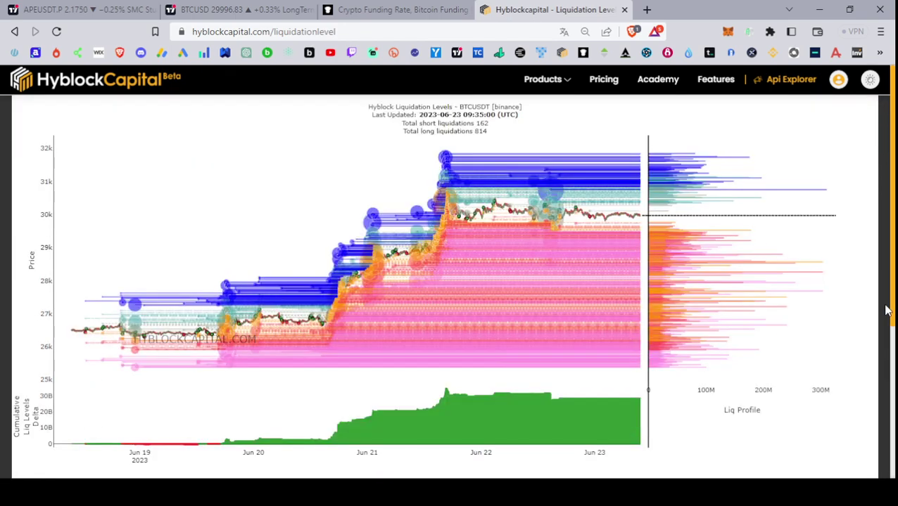
scroll(889, 315, up, 1)
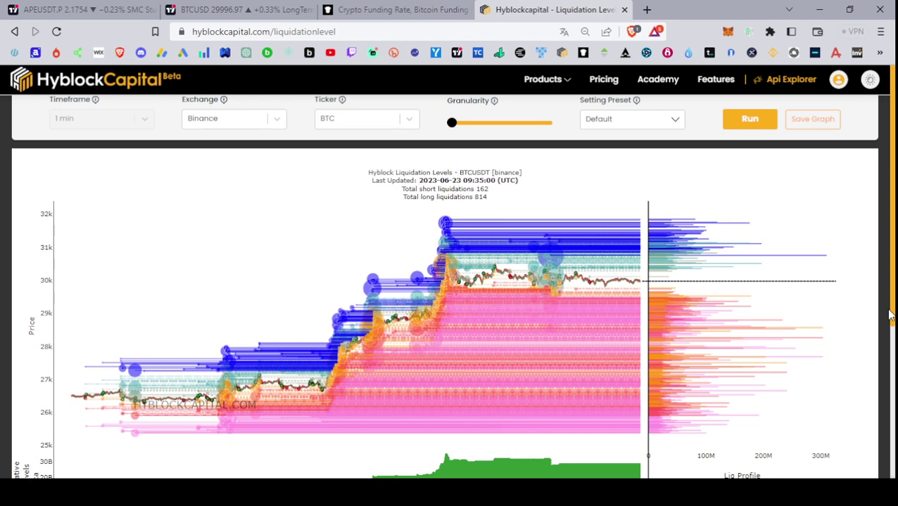
scroll(844, 307, down, 1)
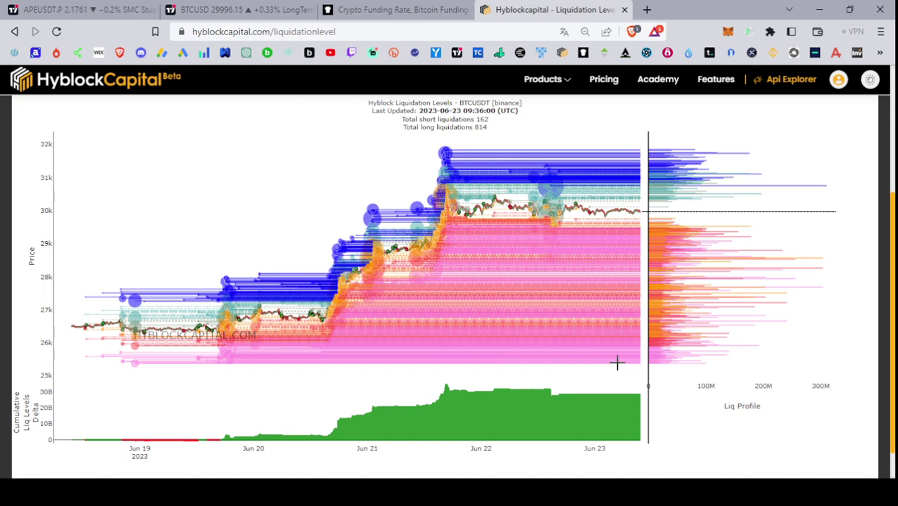
mouse_move(590, 423)
mouse_move(425, 407)
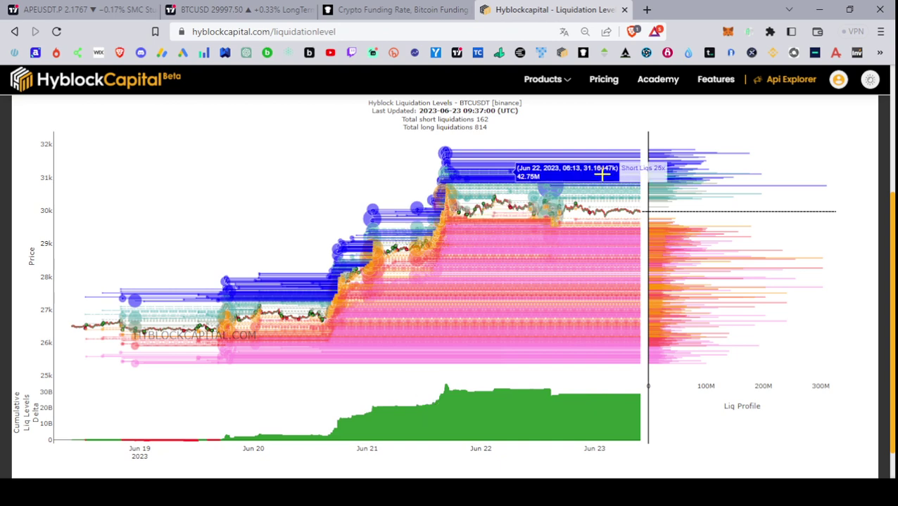